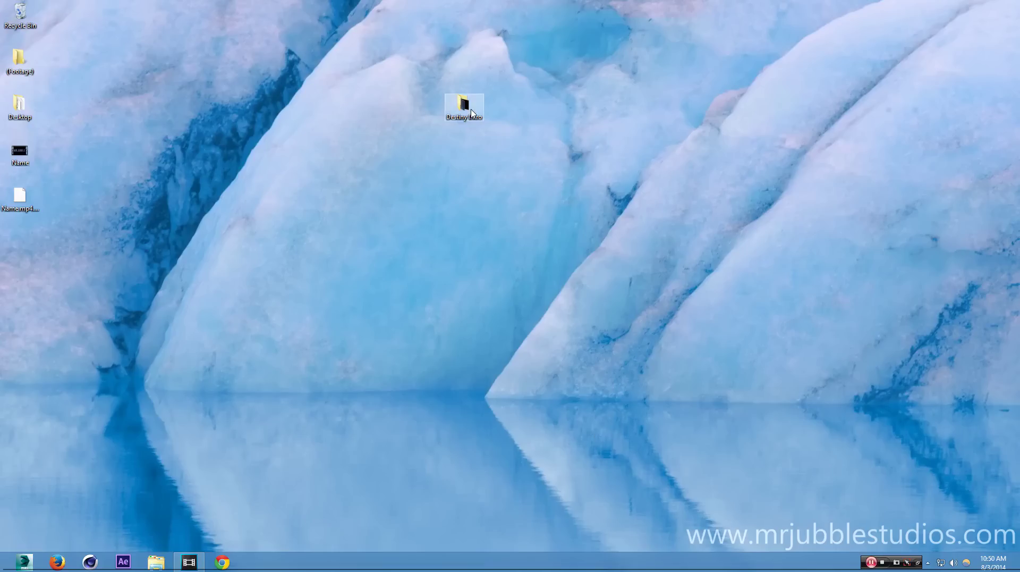
Look at the files in the Destiny Intro folder, close it and place the folder with the other desktop icons.
{"action": "mouse_move", "coordinate": [463, 116]}
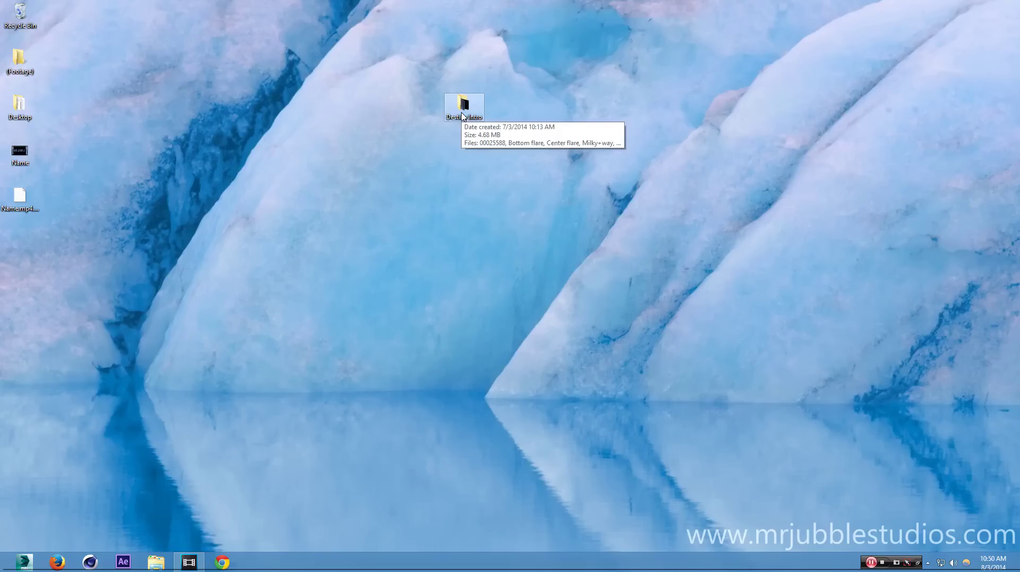
{"action": "double_click", "coordinate": [462, 111]}
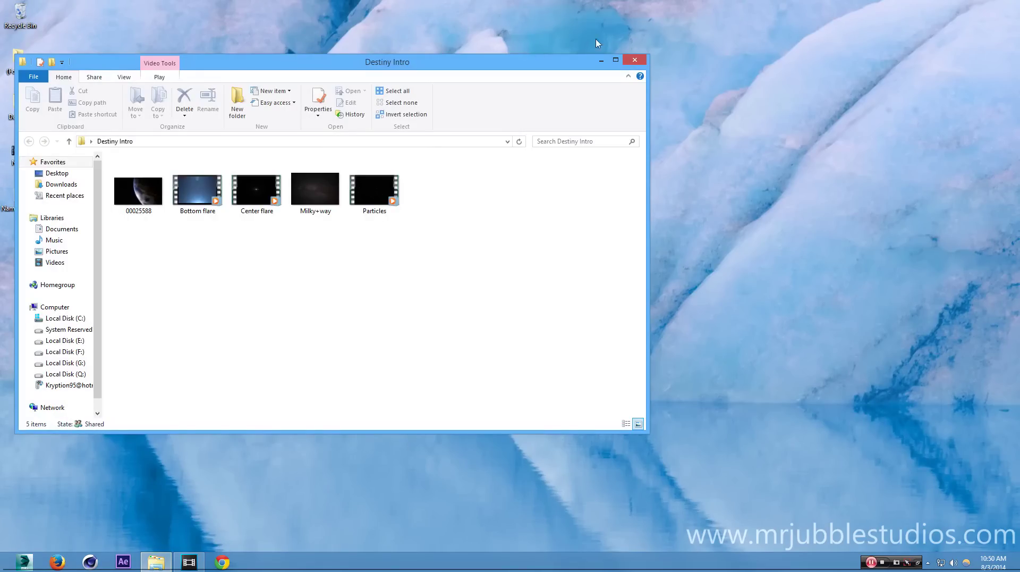
{"action": "left_click", "coordinate": [632, 61]}
{"action": "left_click_drag", "start_coordinate": [462, 106], "coordinate": [104, 230]}
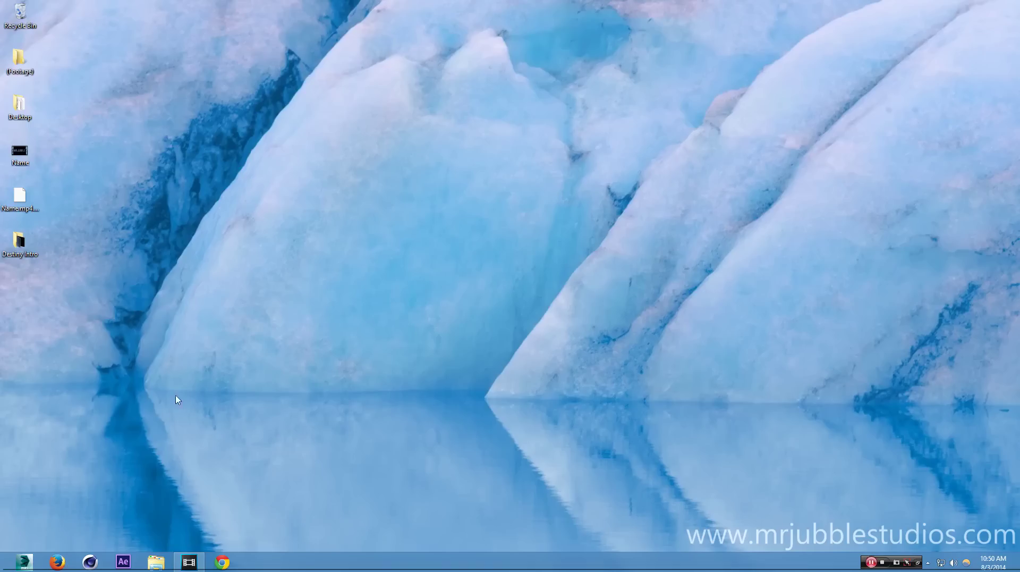
Move the Name video to an open area of the desktop and preview it in the media player.
{"action": "mouse_move", "coordinate": [199, 567]}
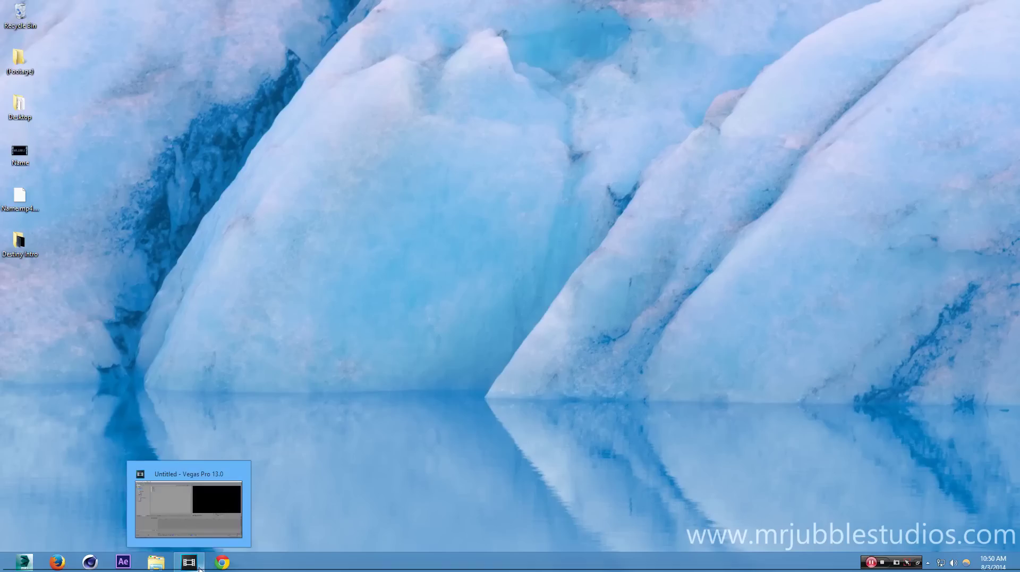
{"action": "left_click_drag", "start_coordinate": [20, 152], "coordinate": [423, 109]}
{"action": "left_click", "coordinate": [428, 113]}
{"action": "key", "text": "Escape"}
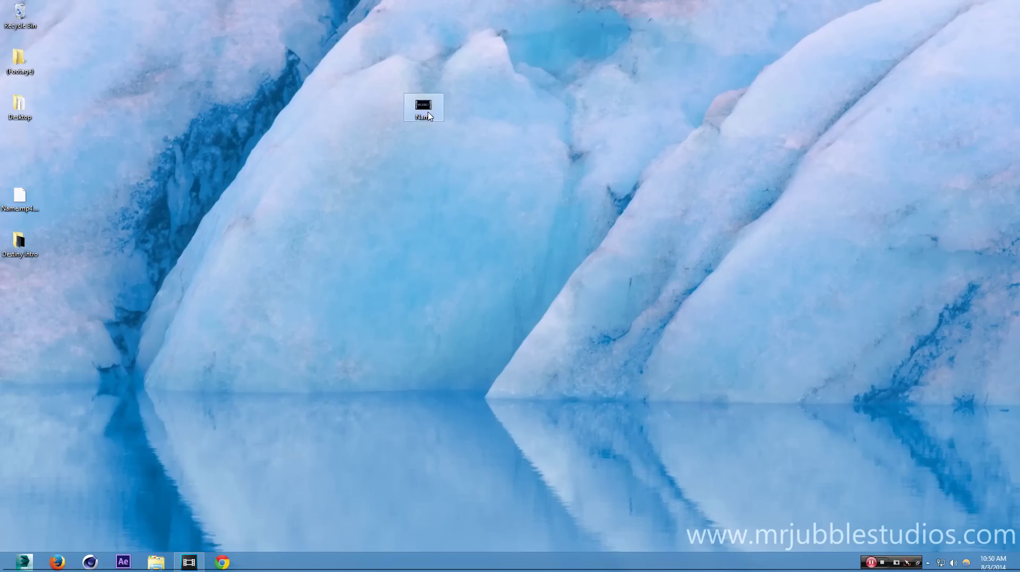
{"action": "double_click", "coordinate": [428, 115]}
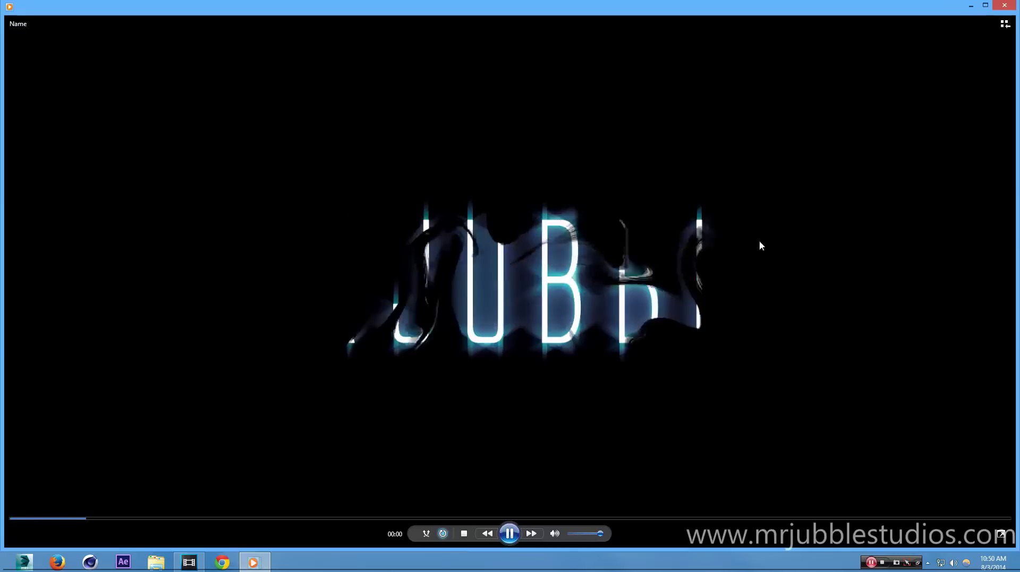
{"action": "left_click", "coordinate": [1005, 6]}
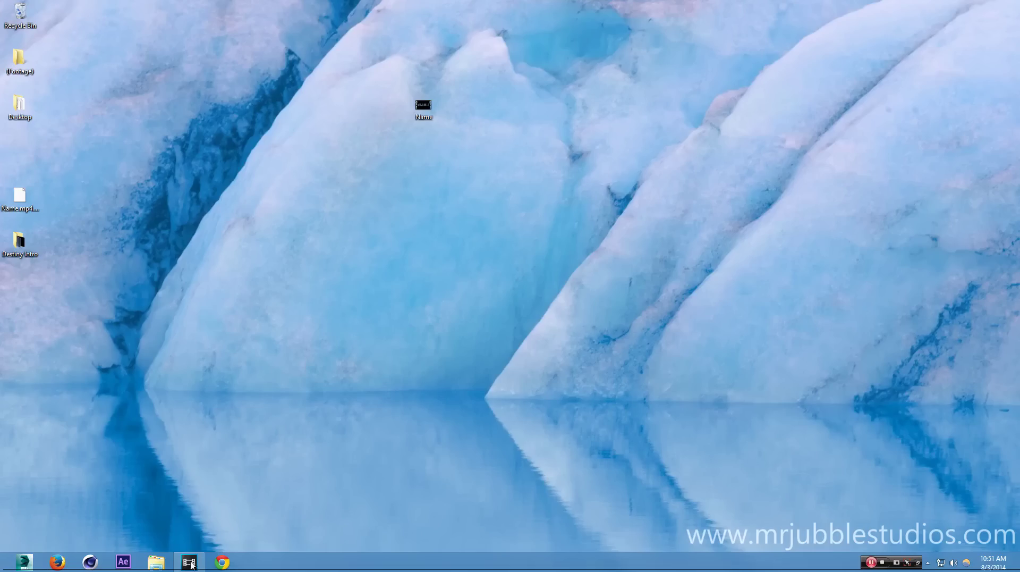
Switch to Vegas Pro and insert a new video track in the empty project.
{"action": "left_click", "coordinate": [190, 562]}
{"action": "right_click", "coordinate": [280, 443]}
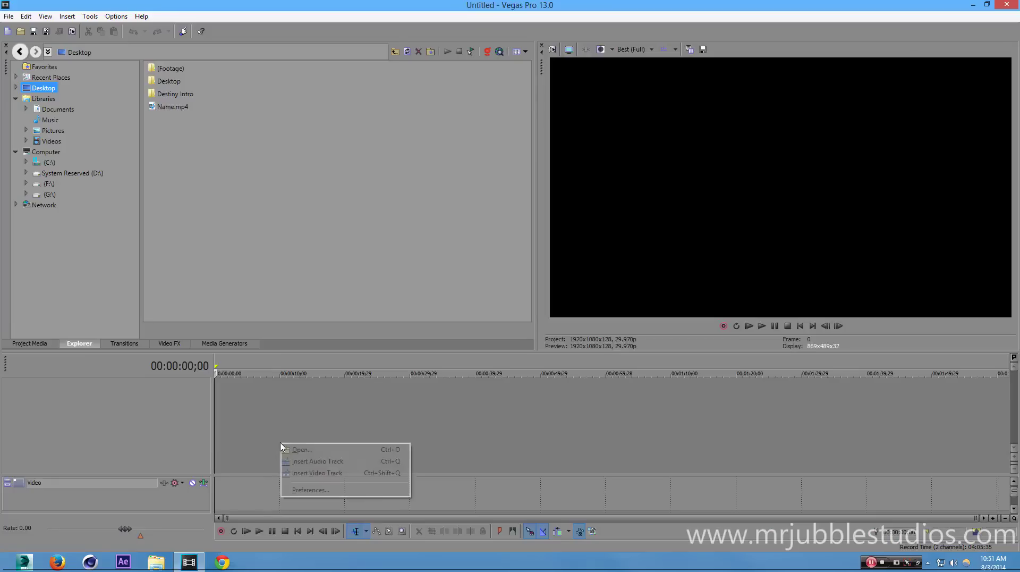
{"action": "left_click", "coordinate": [315, 473]}
Insert a text media event on the new video track with the text "Mrjubble".
{"action": "right_click", "coordinate": [263, 395]}
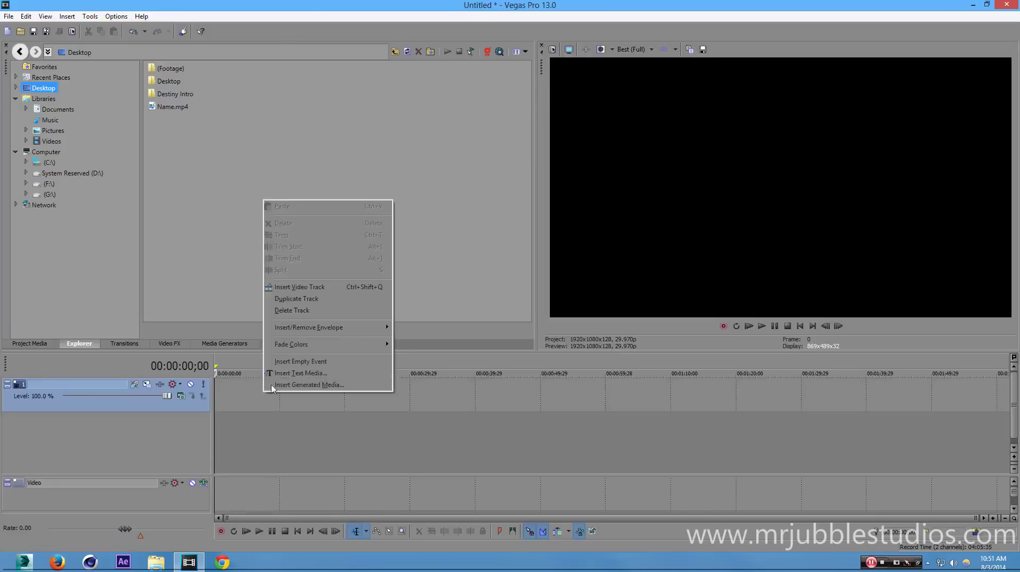
{"action": "left_click", "coordinate": [298, 373]}
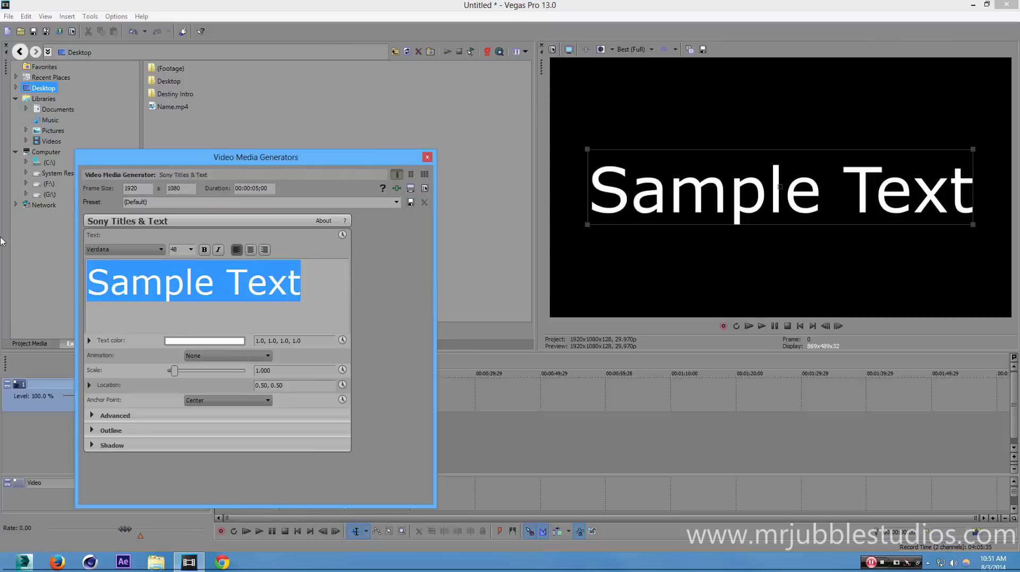
{"action": "type", "text": "Mrjub"}
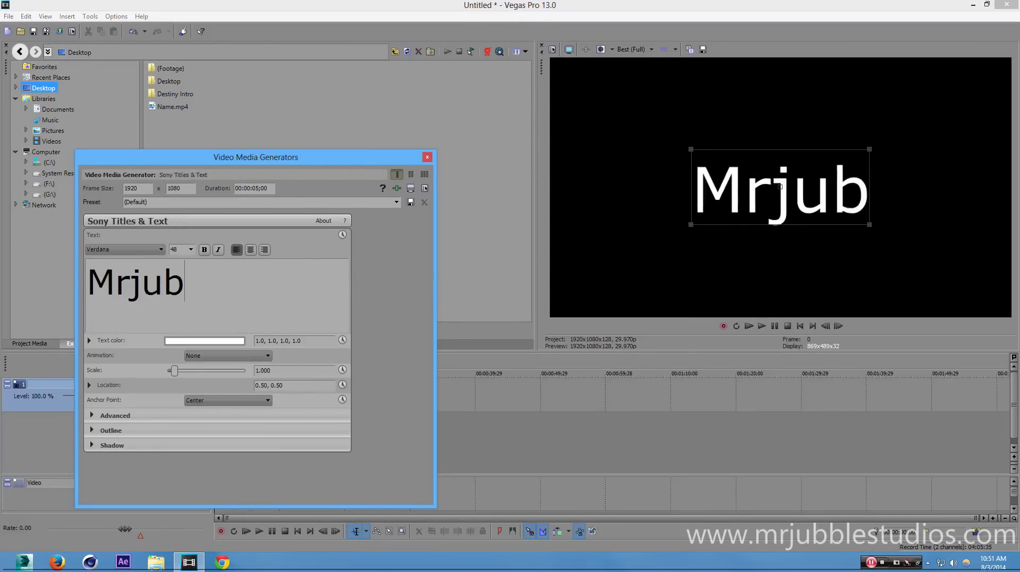
{"action": "type", "text": "ble"}
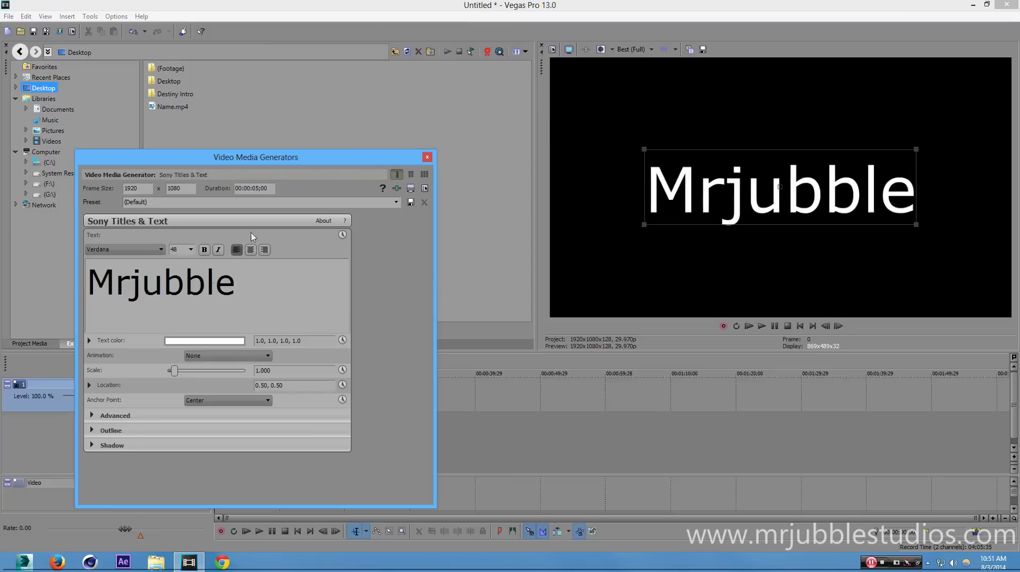
Set the font of the whole title text to Alien League Regular.
{"action": "key", "text": "ctrl+a"}
{"action": "left_click", "coordinate": [161, 249]}
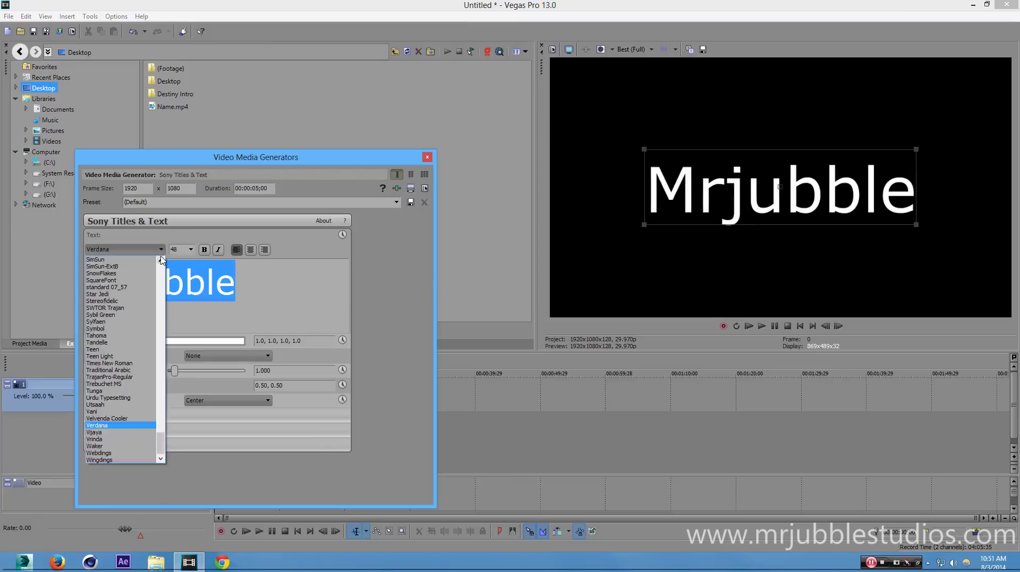
{"action": "key", "text": "Down"}
{"action": "key", "text": "Down"}
{"action": "key", "text": "Down"}
{"action": "key", "text": "Down"}
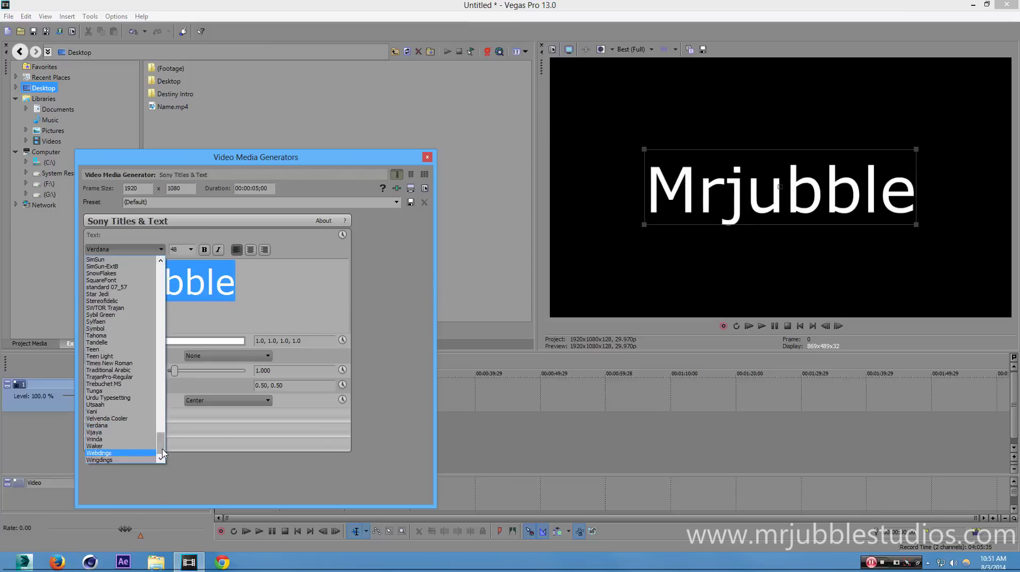
{"action": "left_click_drag", "start_coordinate": [161, 443], "coordinate": [135, 344]}
{"action": "scroll", "coordinate": [134, 347], "scroll_direction": "up", "scroll_amount": 20}
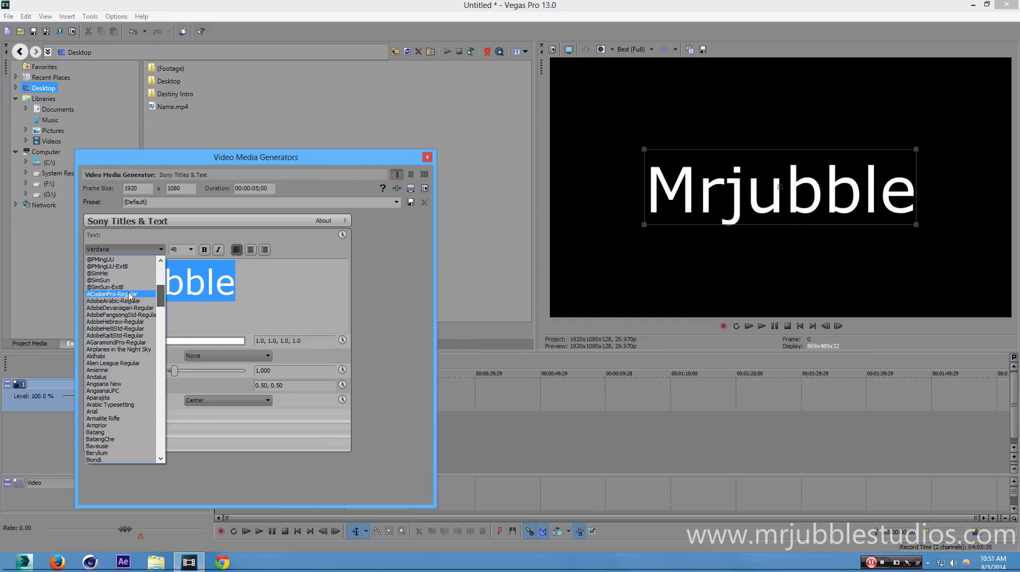
{"action": "left_click", "coordinate": [114, 363]}
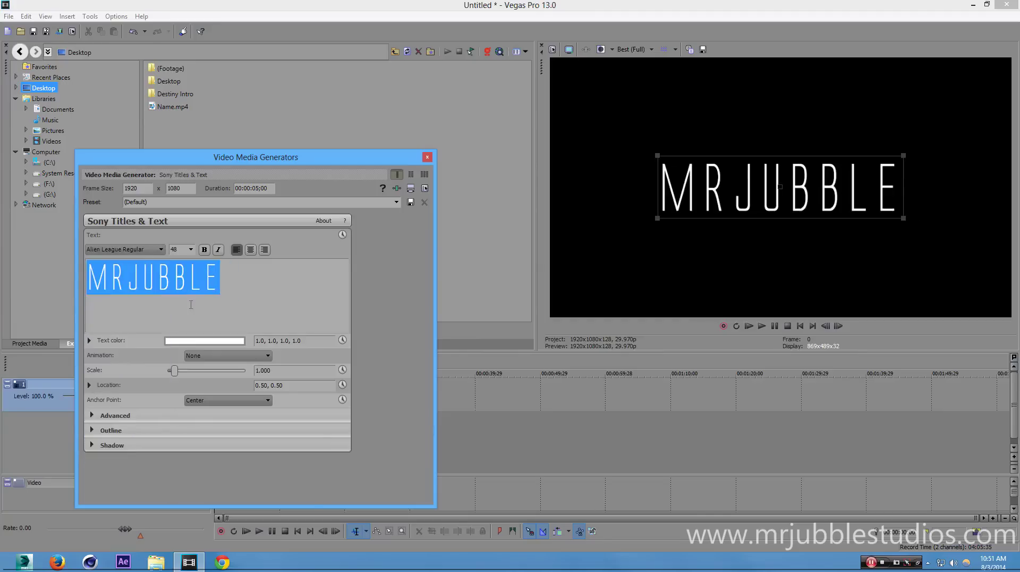
Add spaces between all letters of the title and reduce the text scale to about 0.911.
{"action": "left_click", "coordinate": [114, 288]}
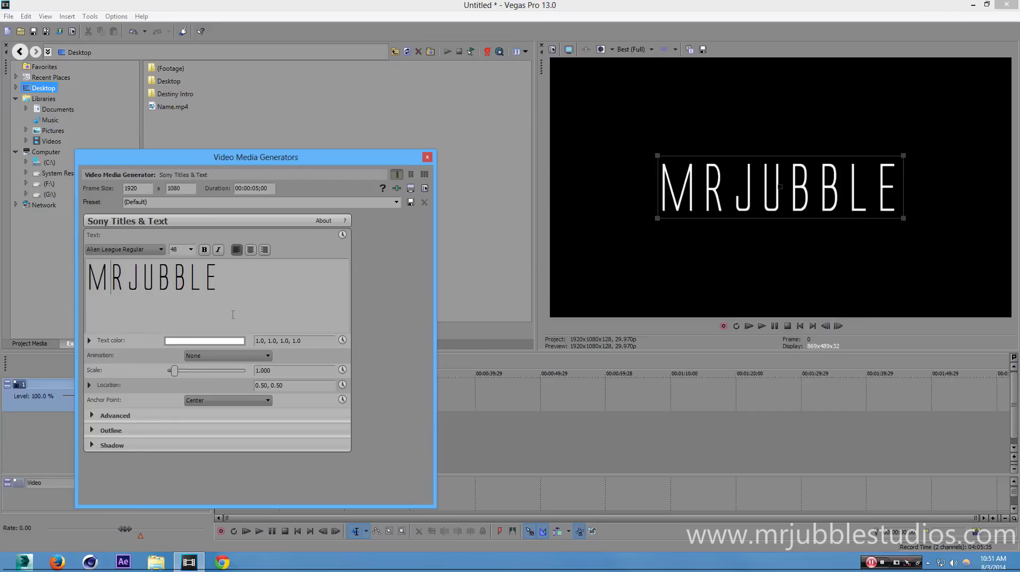
{"action": "left_click", "coordinate": [146, 284]}
{"action": "left_click", "coordinate": [172, 283]}
{"action": "left_click", "coordinate": [222, 282]}
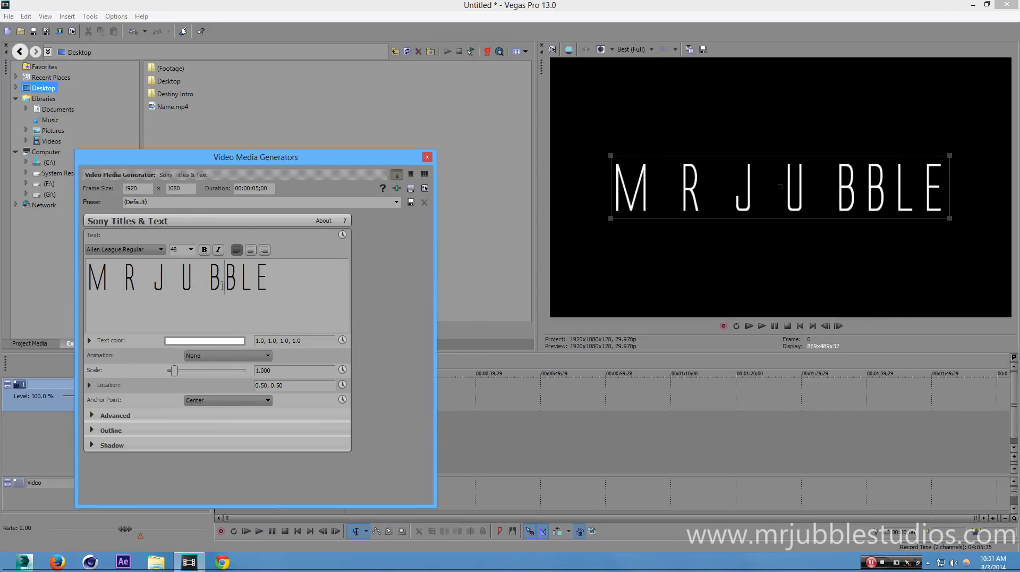
{"action": "left_click", "coordinate": [254, 283]}
{"action": "left_click", "coordinate": [290, 281]}
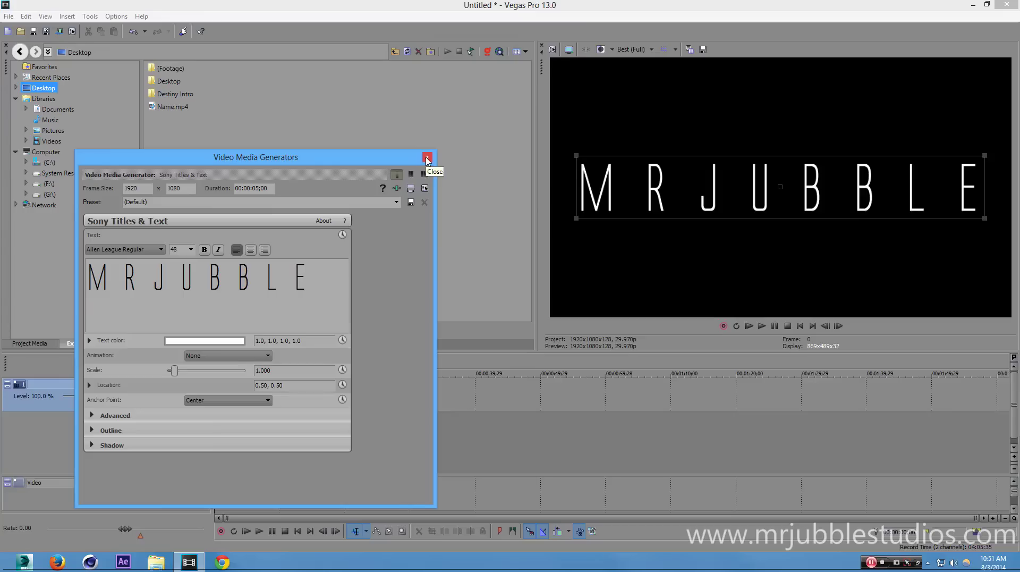
{"action": "left_click_drag", "start_coordinate": [577, 156], "coordinate": [595, 163]}
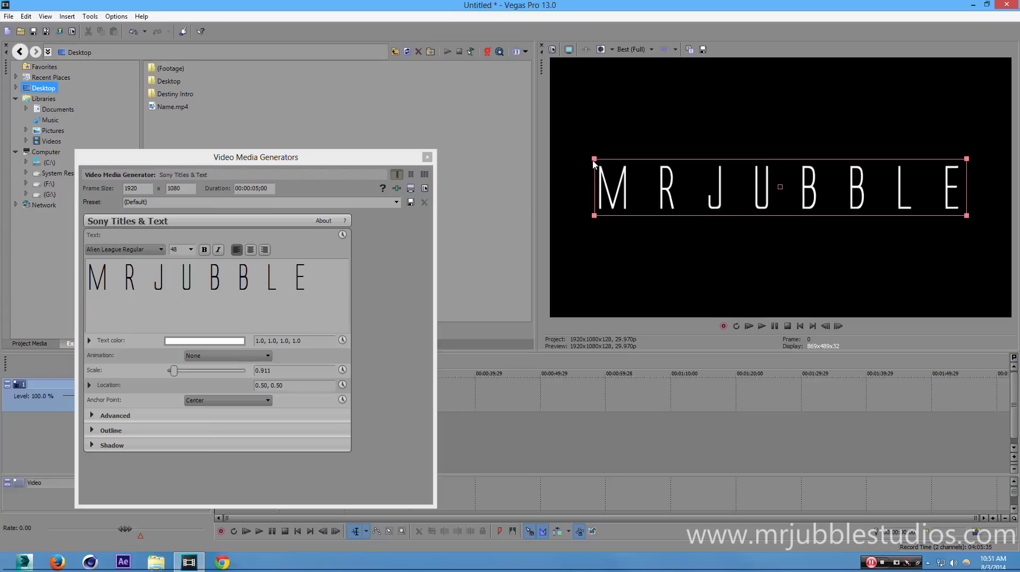
{"action": "left_click", "coordinate": [427, 158]}
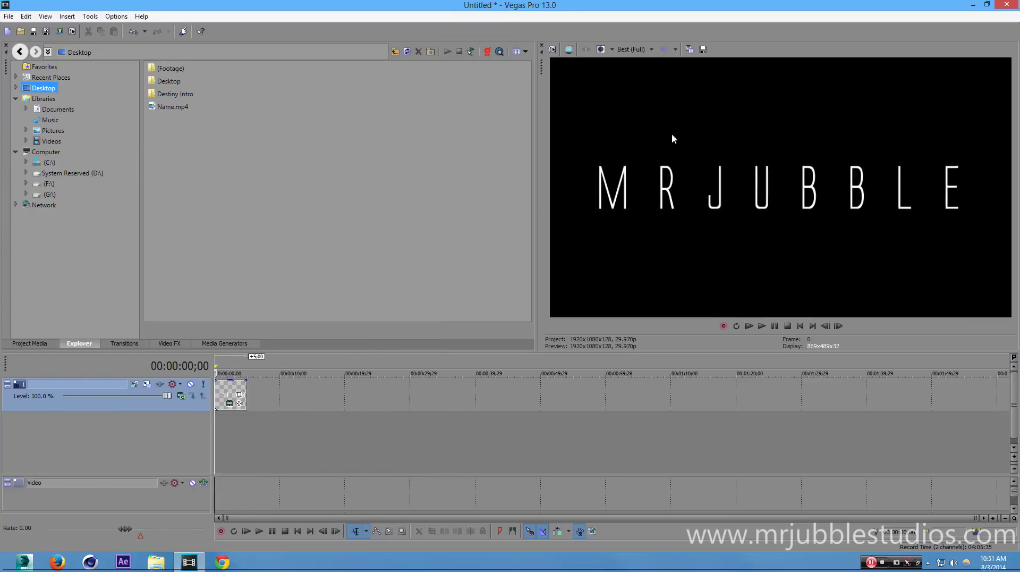
{"action": "left_click", "coordinate": [170, 343]}
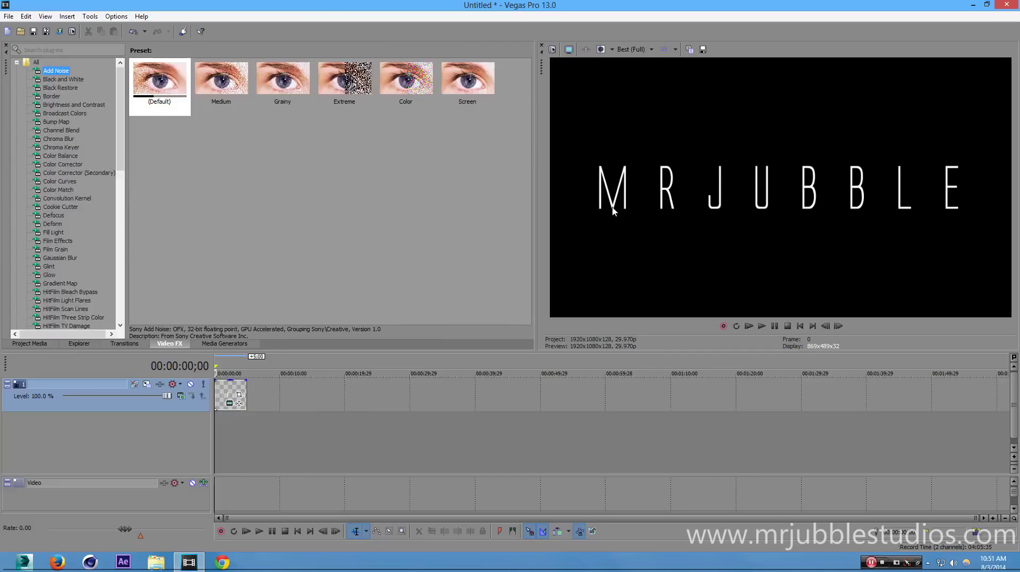
{"action": "left_click", "coordinate": [227, 344]}
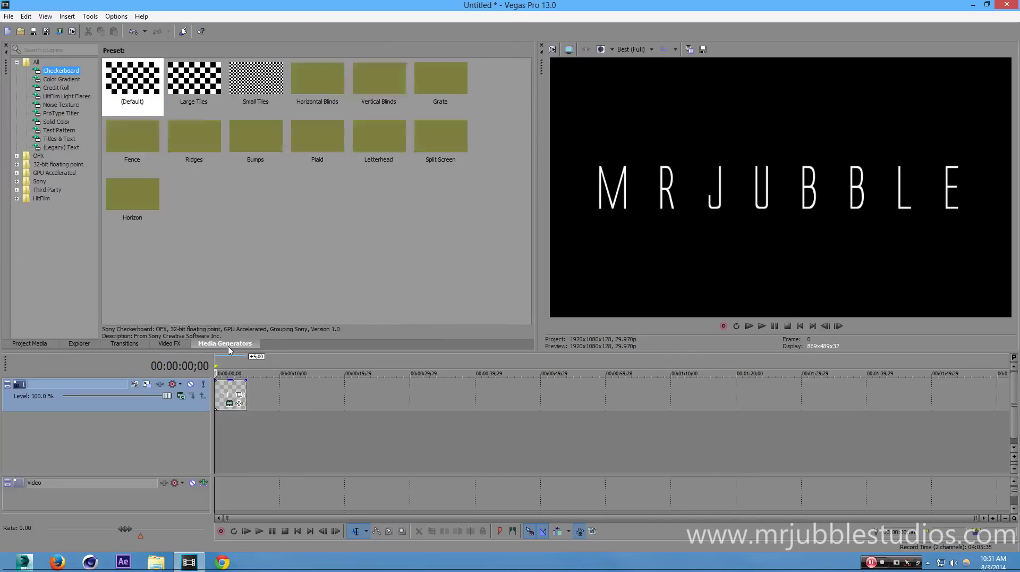
{"action": "left_click", "coordinate": [48, 105]}
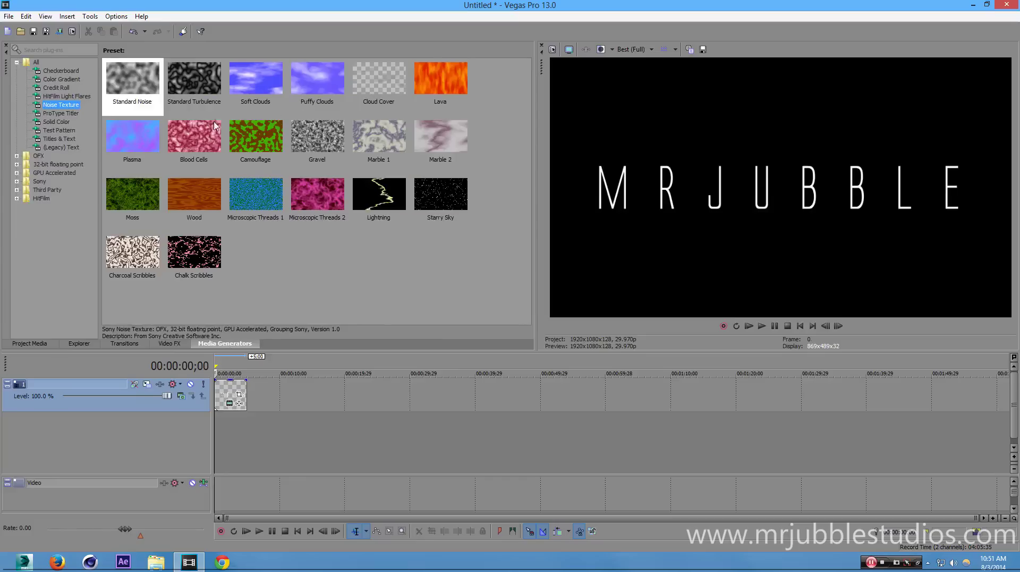
{"action": "left_click_drag", "start_coordinate": [134, 146], "coordinate": [281, 377]}
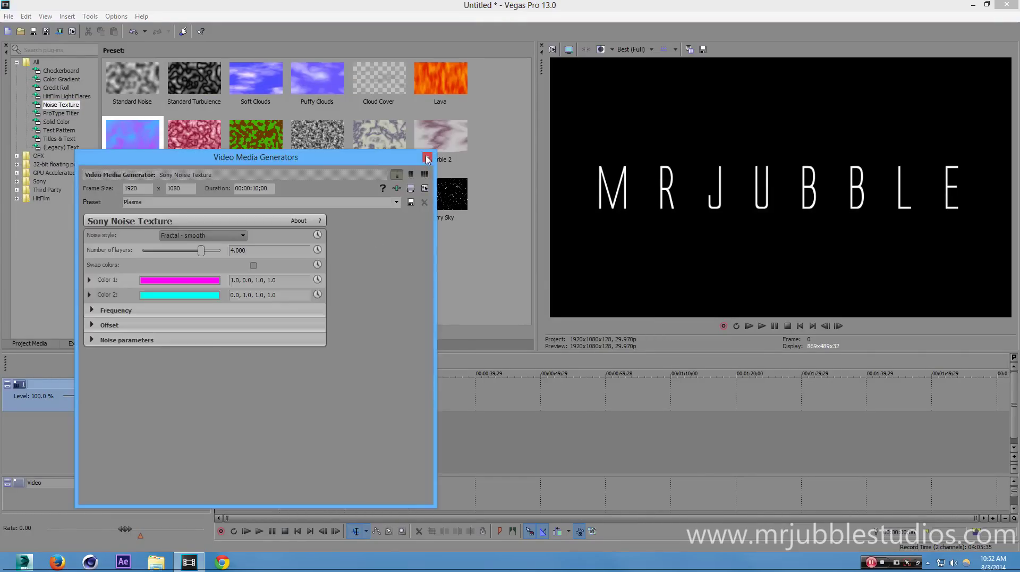
{"action": "left_click", "coordinate": [428, 157]}
{"action": "left_click", "coordinate": [286, 362]}
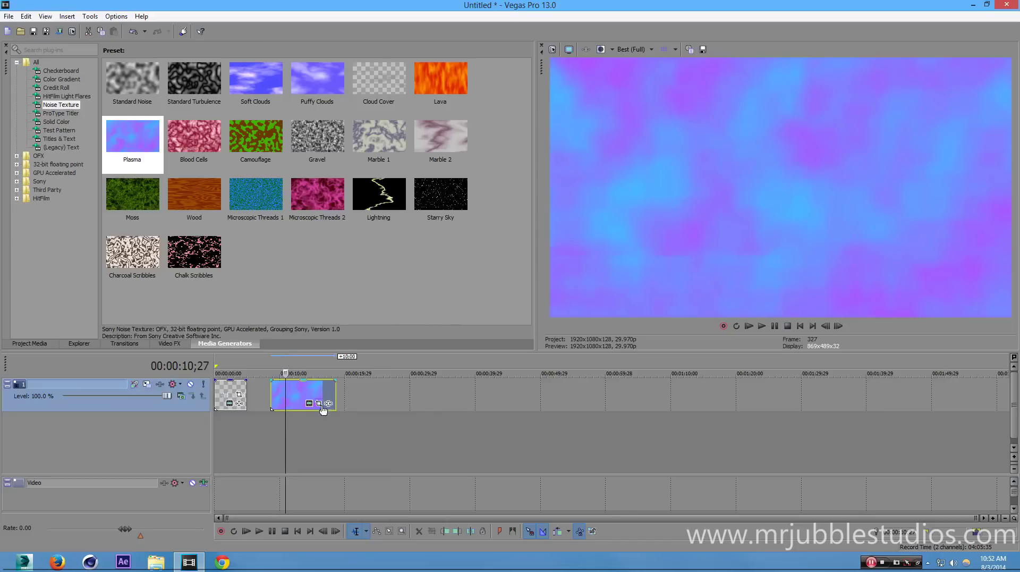
{"action": "key", "text": "Delete"}
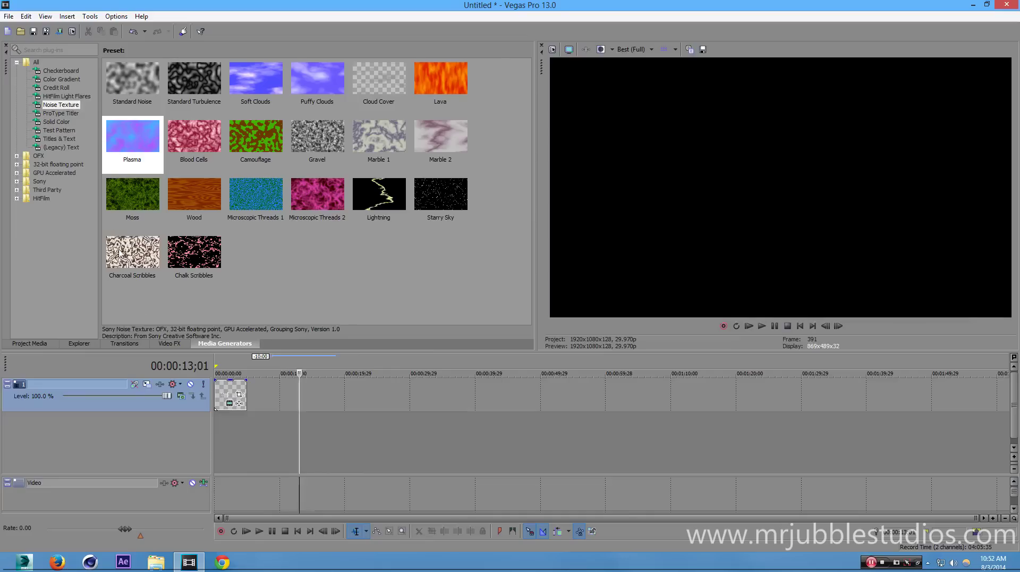
Apply the Glint video effect with the Sparkle preset to the title event on the timeline.
{"action": "left_click", "coordinate": [179, 344]}
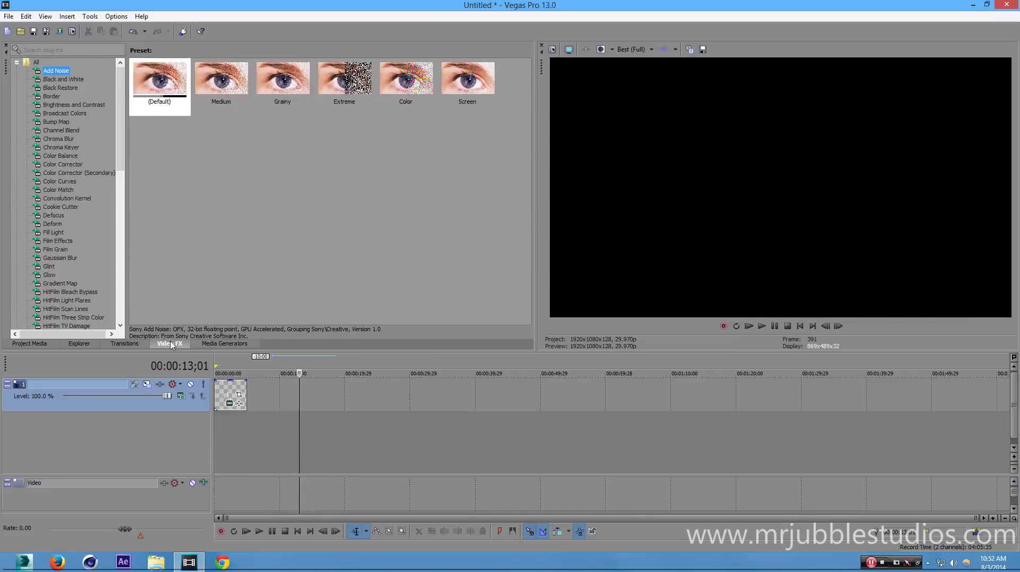
{"action": "left_click", "coordinate": [49, 266]}
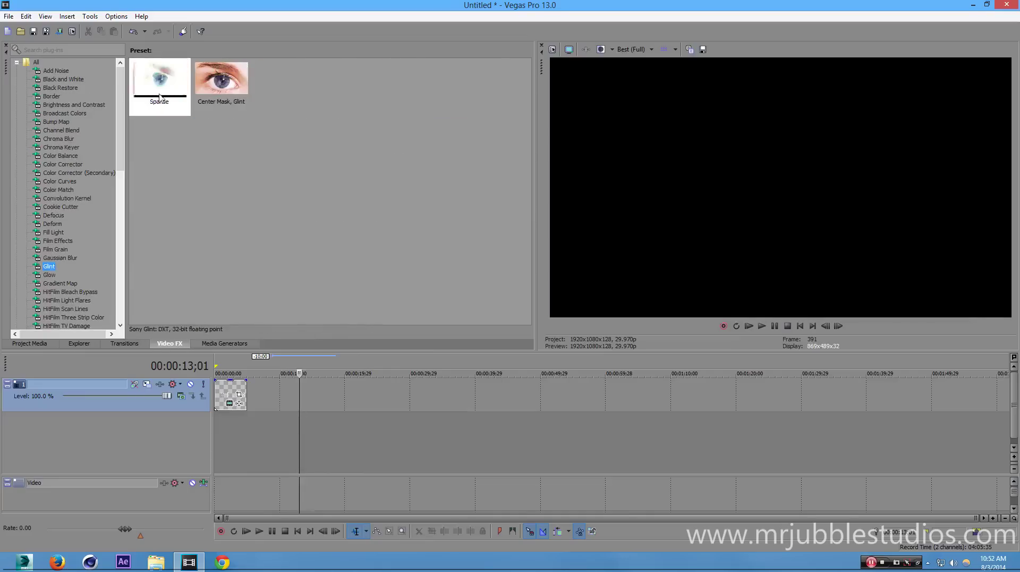
{"action": "left_click", "coordinate": [235, 366]}
{"action": "left_click_drag", "start_coordinate": [160, 80], "coordinate": [227, 385]}
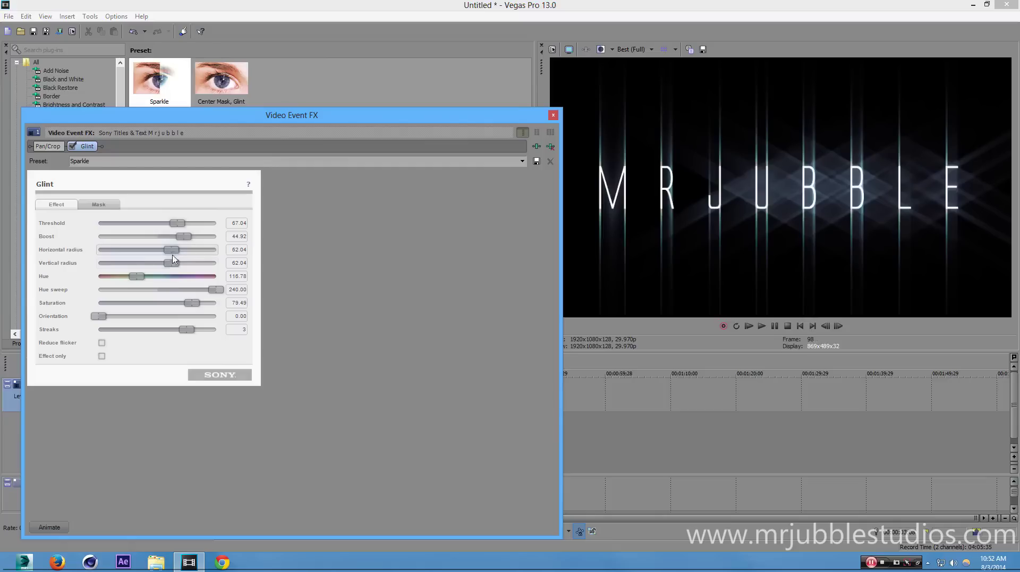
Set the Glint effect's horizontal radius to about 2.76, vertical radius to about 7.29 and saturation to 100.
{"action": "left_click_drag", "start_coordinate": [171, 262], "coordinate": [115, 267]}
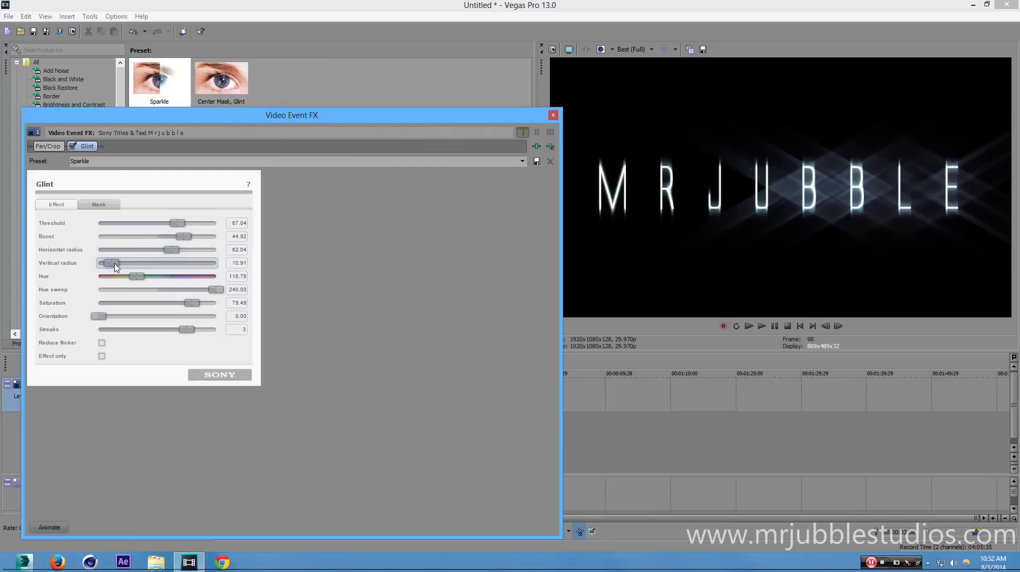
{"action": "left_click_drag", "start_coordinate": [170, 249], "coordinate": [104, 261]}
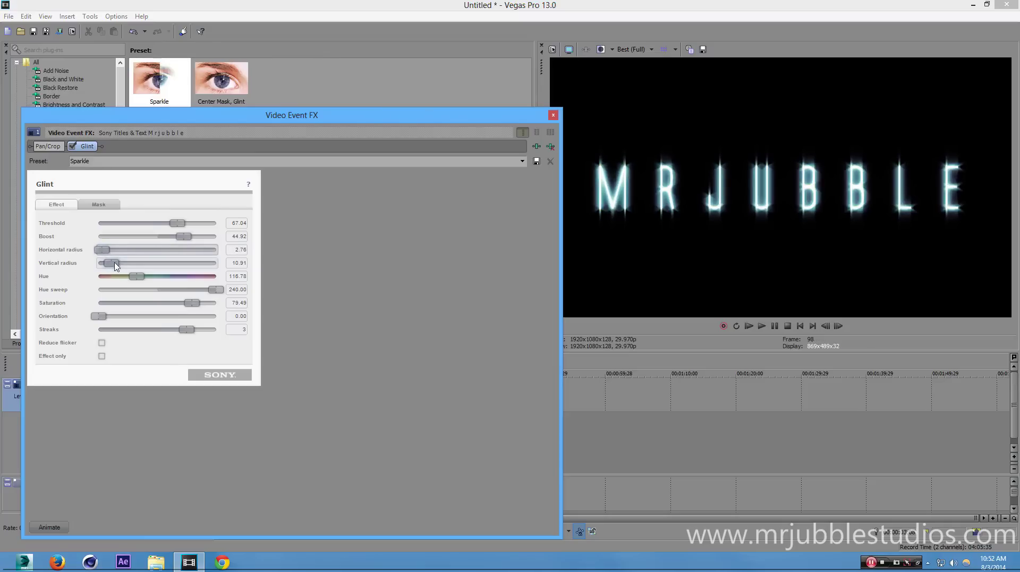
{"action": "left_click_drag", "start_coordinate": [115, 264], "coordinate": [111, 263]}
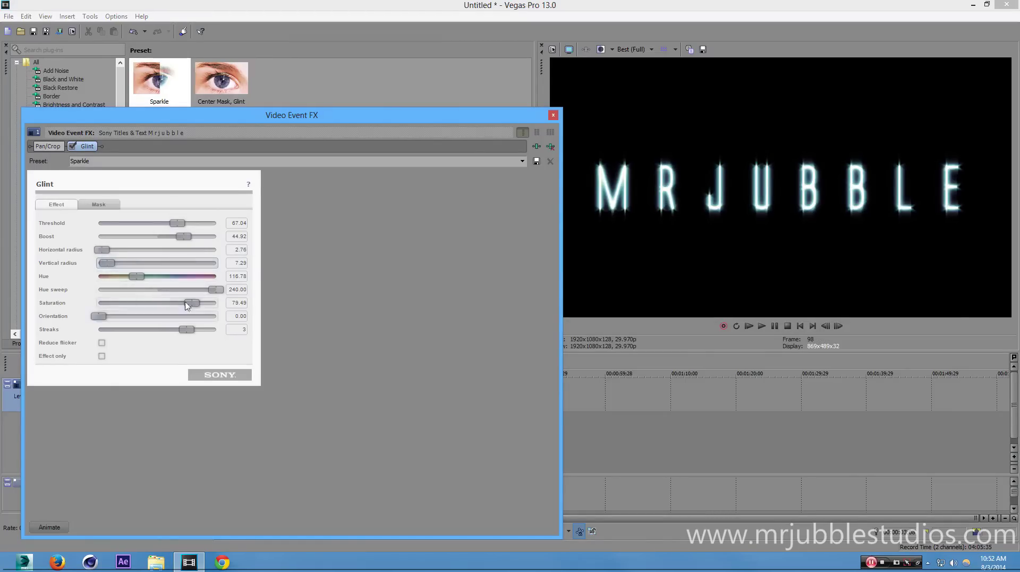
{"action": "left_click_drag", "start_coordinate": [196, 308], "coordinate": [262, 293]}
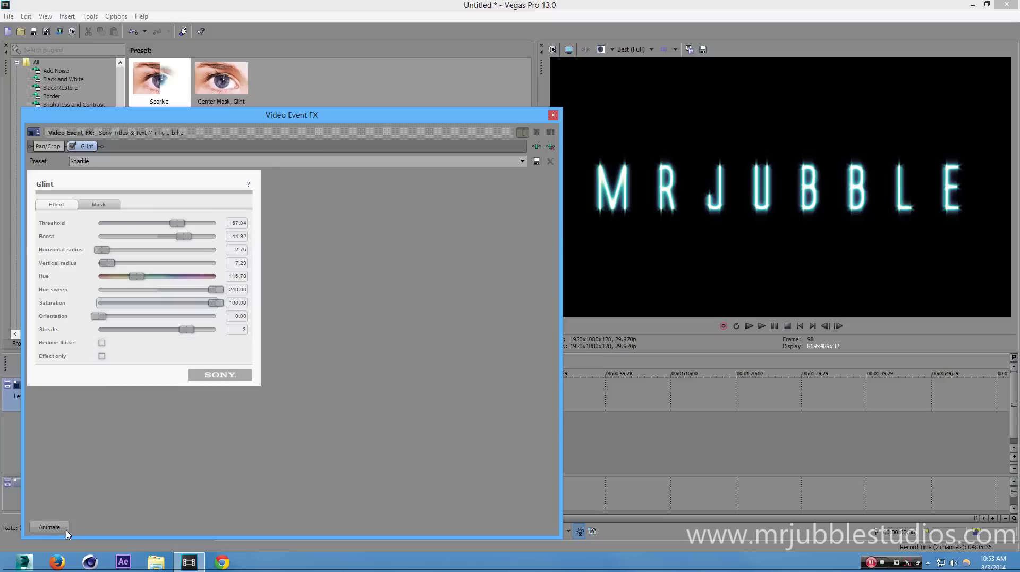
Animate the Glint effect with a keyframe at 00:00:02;00 that sets its boost to -60, and play back the title.
{"action": "left_click", "coordinate": [50, 527]}
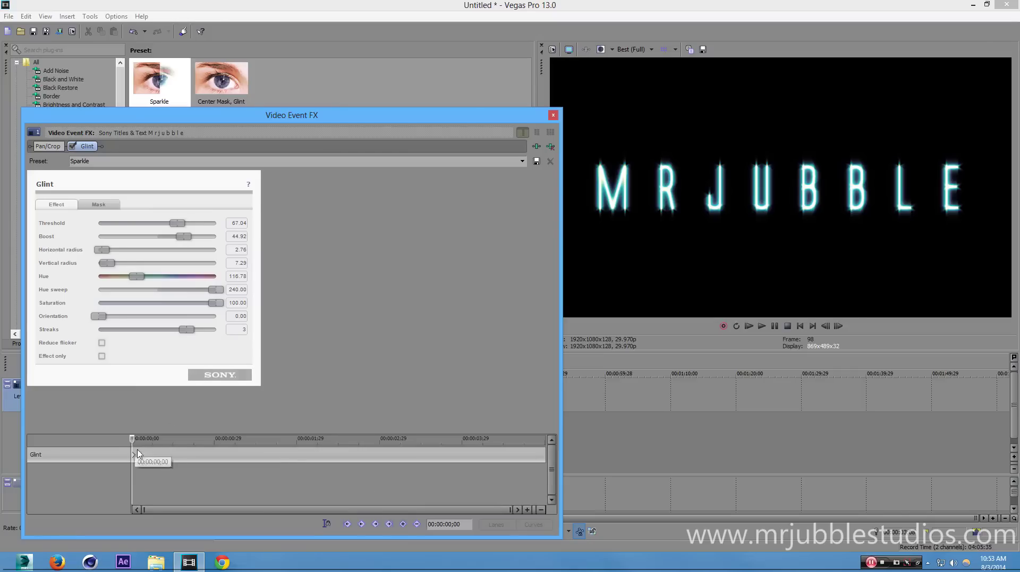
{"action": "left_click_drag", "start_coordinate": [134, 443], "coordinate": [242, 441]}
{"action": "mouse_move", "coordinate": [317, 450]}
{"action": "left_mouse_down"}
{"action": "mouse_move", "coordinate": [330, 453]}
{"action": "mouse_move", "coordinate": [268, 452]}
{"action": "mouse_move", "coordinate": [297, 451]}
{"action": "left_mouse_up"}
{"action": "left_click", "coordinate": [298, 451]}
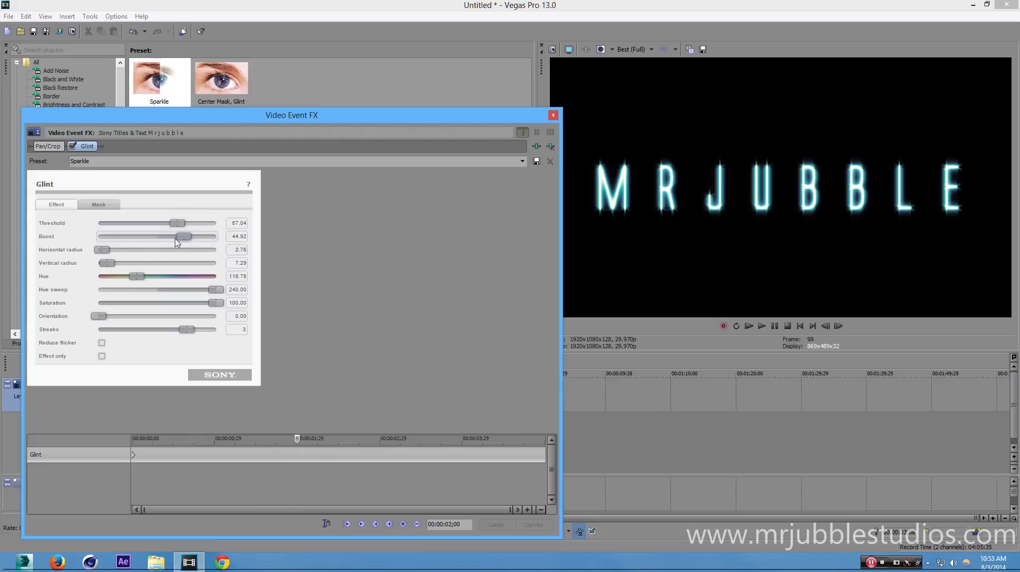
{"action": "double_click", "coordinate": [238, 236]}
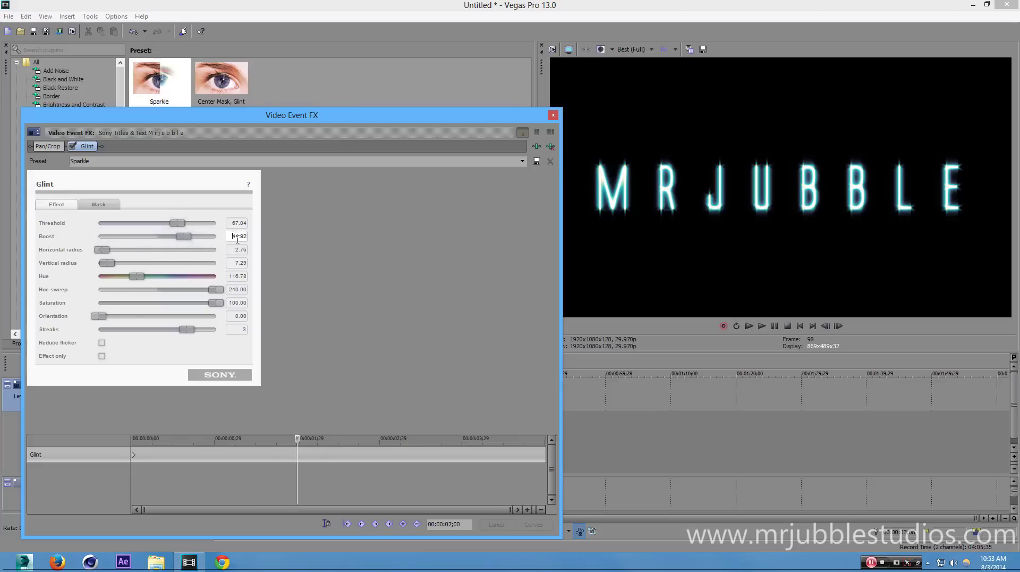
{"action": "key", "text": "BackSpace"}
{"action": "type", "text": "-60"}
{"action": "key", "text": "Return"}
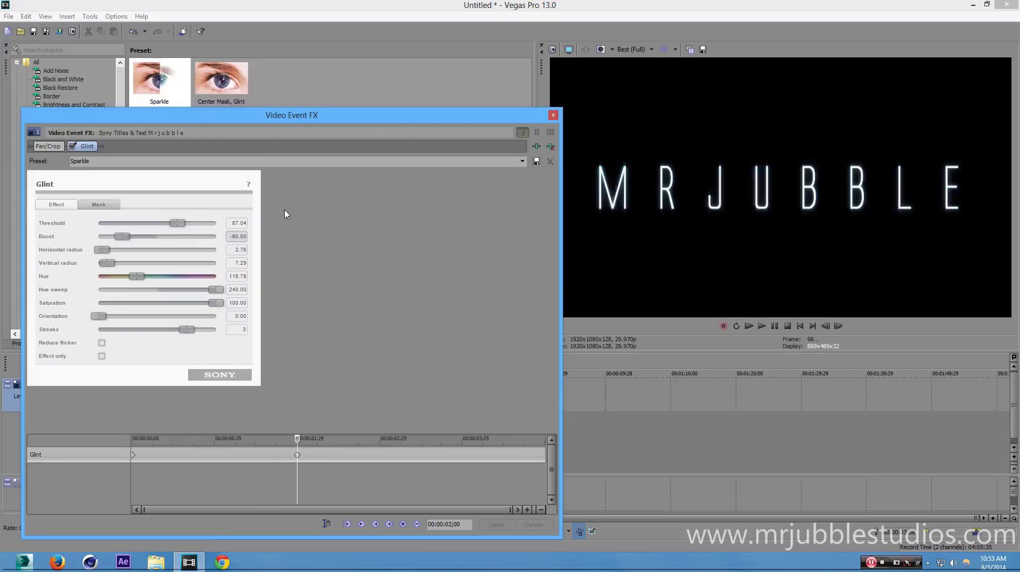
{"action": "left_click", "coordinate": [553, 116]}
{"action": "left_click", "coordinate": [219, 357]}
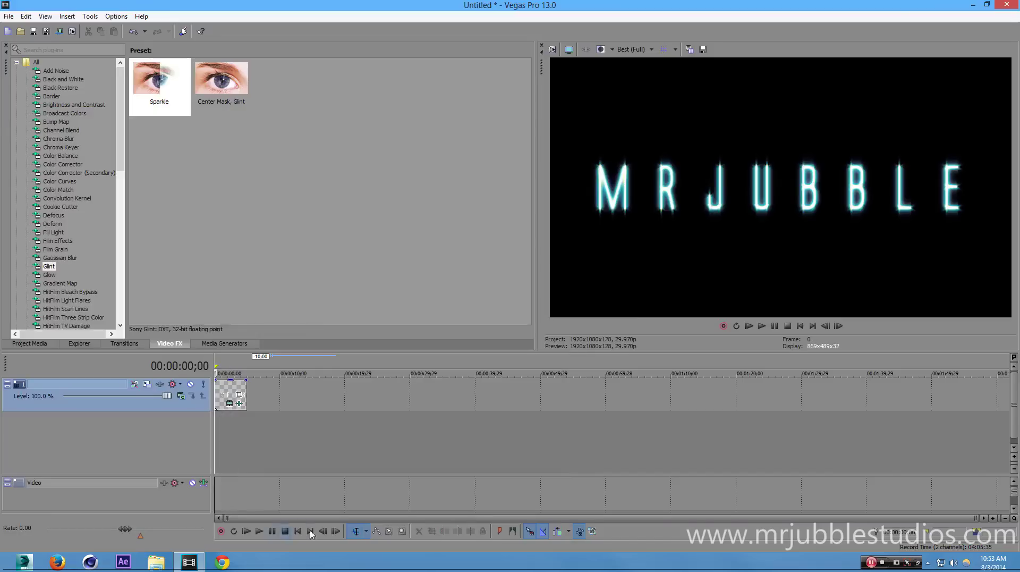
{"action": "left_click", "coordinate": [336, 531]}
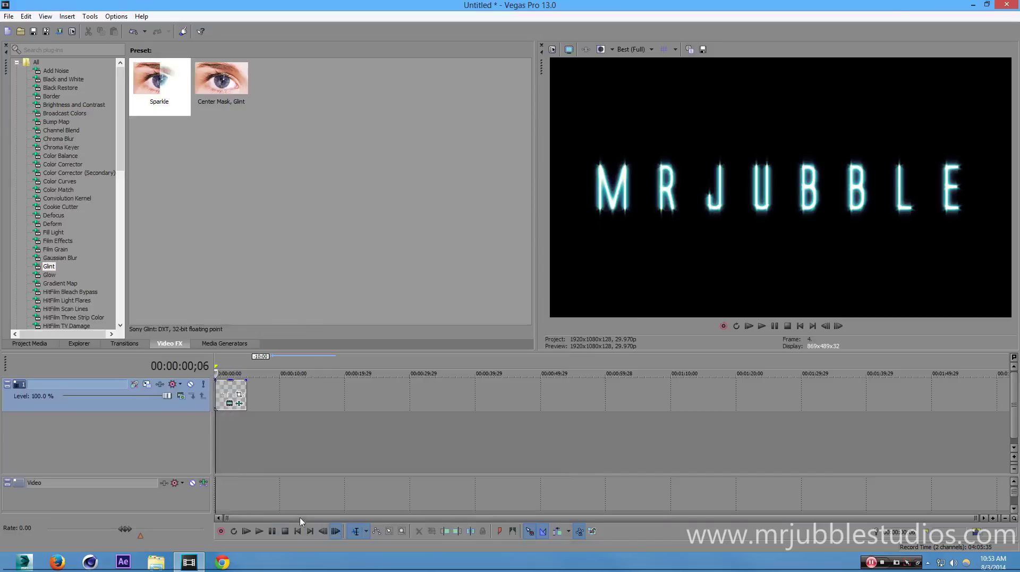
{"action": "left_click", "coordinate": [260, 531]}
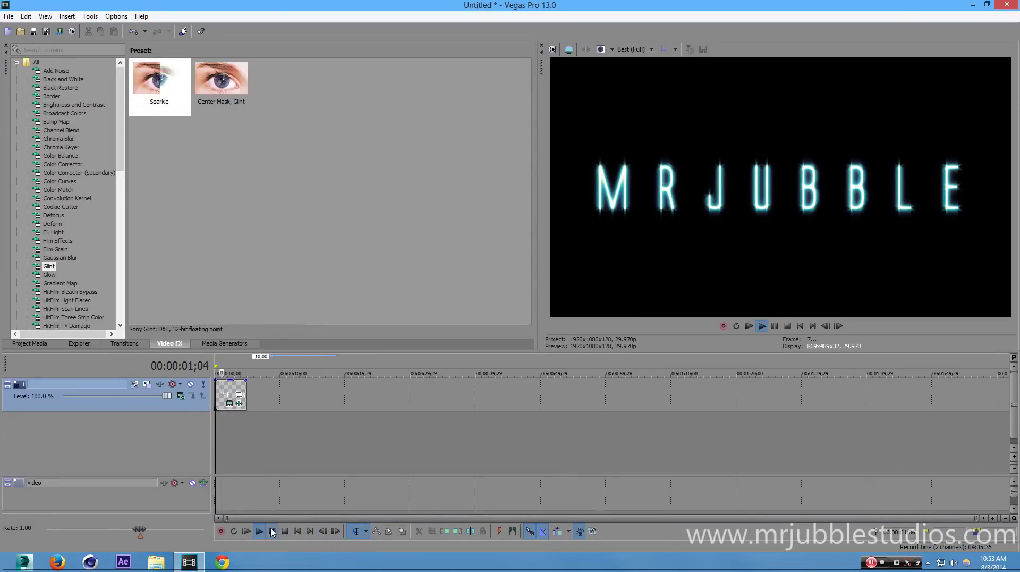
{"action": "left_click", "coordinate": [272, 531]}
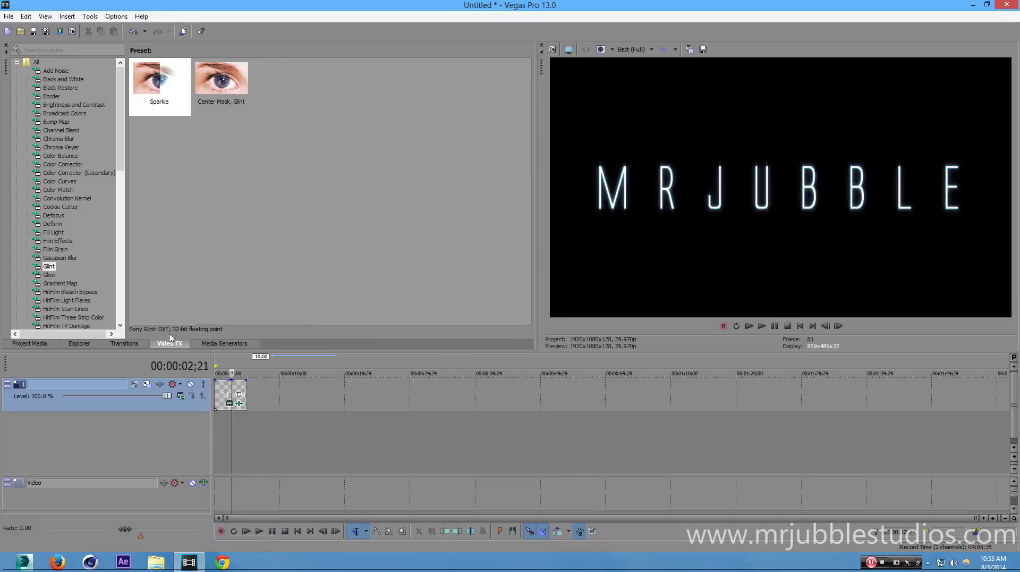
Apply the Gradient Wipe transition with the Nebulous preset to the start of the title event.
{"action": "left_click", "coordinate": [118, 345]}
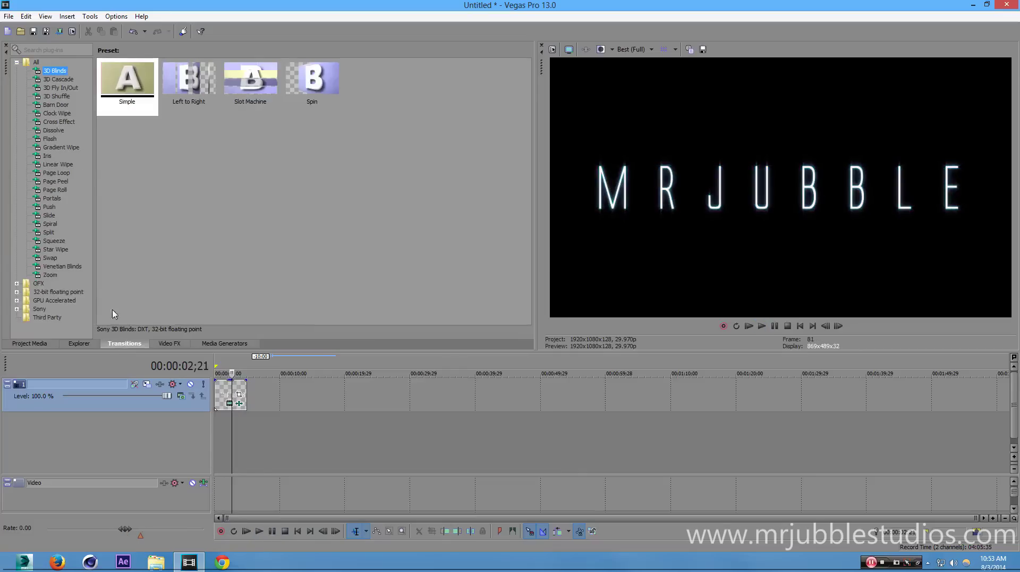
{"action": "left_click", "coordinate": [62, 130]}
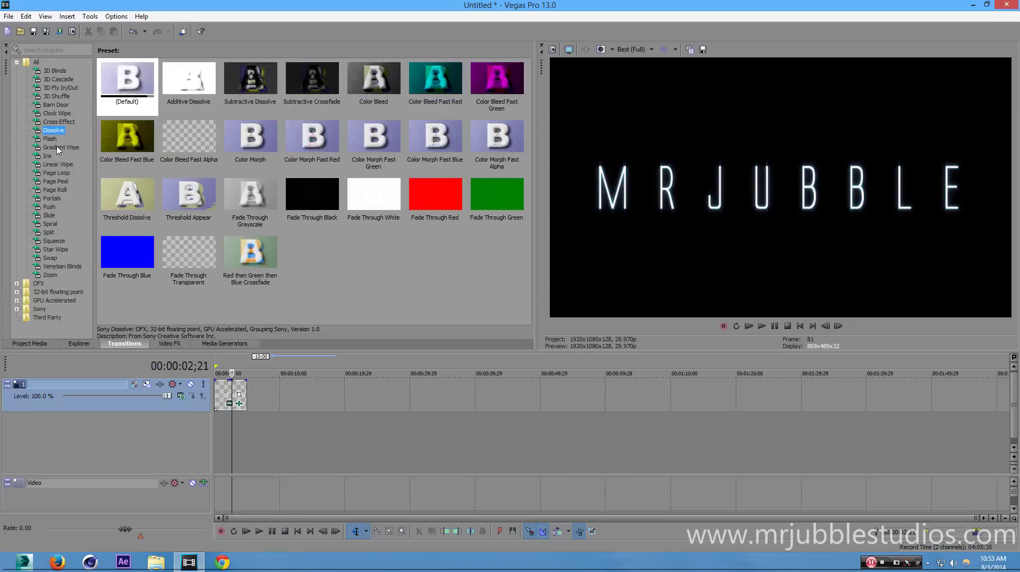
{"action": "left_click", "coordinate": [59, 148]}
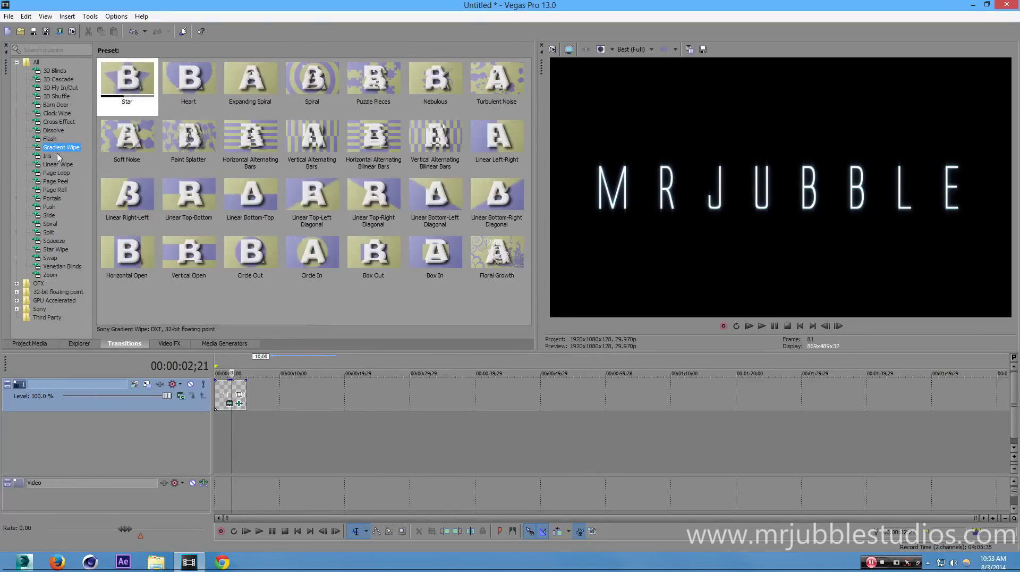
{"action": "left_click_drag", "start_coordinate": [437, 85], "coordinate": [217, 392]}
{"action": "left_click", "coordinate": [553, 115]}
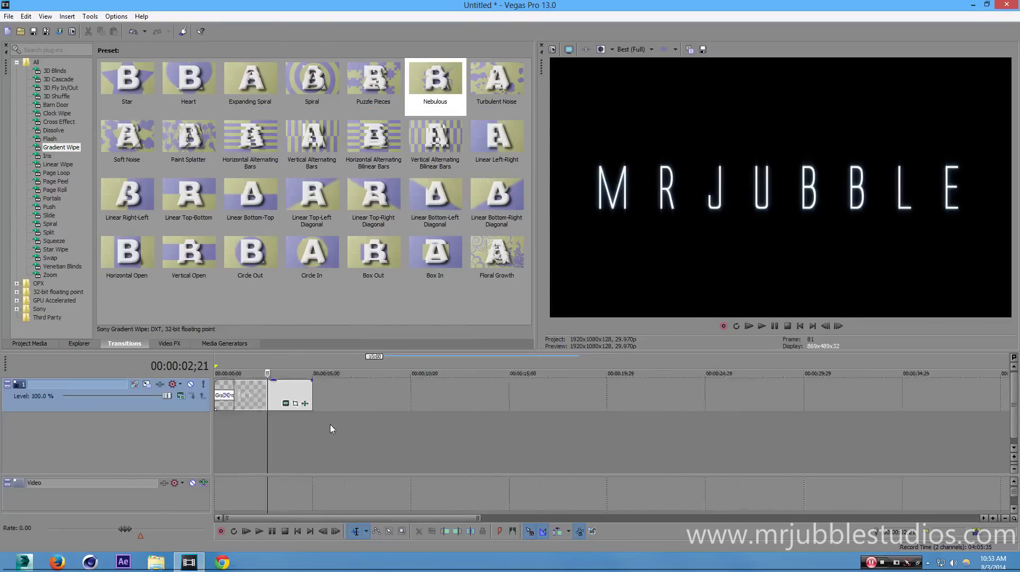
Extend the title's opening Gradient Wipe to about 00:00:01;13 and step through its frames to check it.
{"action": "scroll", "coordinate": [321, 420], "scroll_direction": "up", "scroll_amount": 5}
{"action": "left_click_drag", "start_coordinate": [272, 390], "coordinate": [296, 389]}
{"action": "key", "text": "Home"}
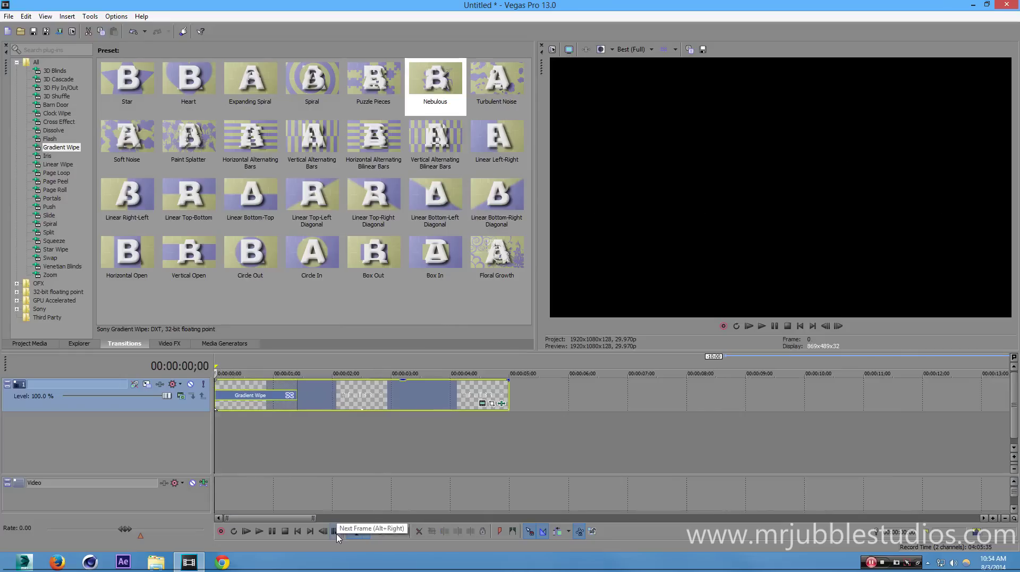
{"action": "left_click", "coordinate": [335, 532]}
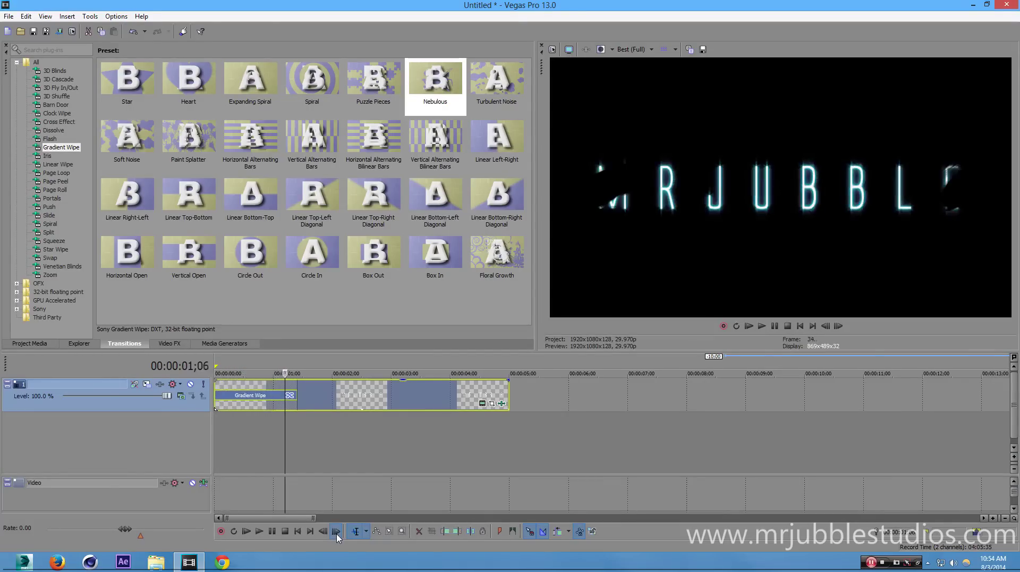
{"action": "left_click", "coordinate": [336, 532]}
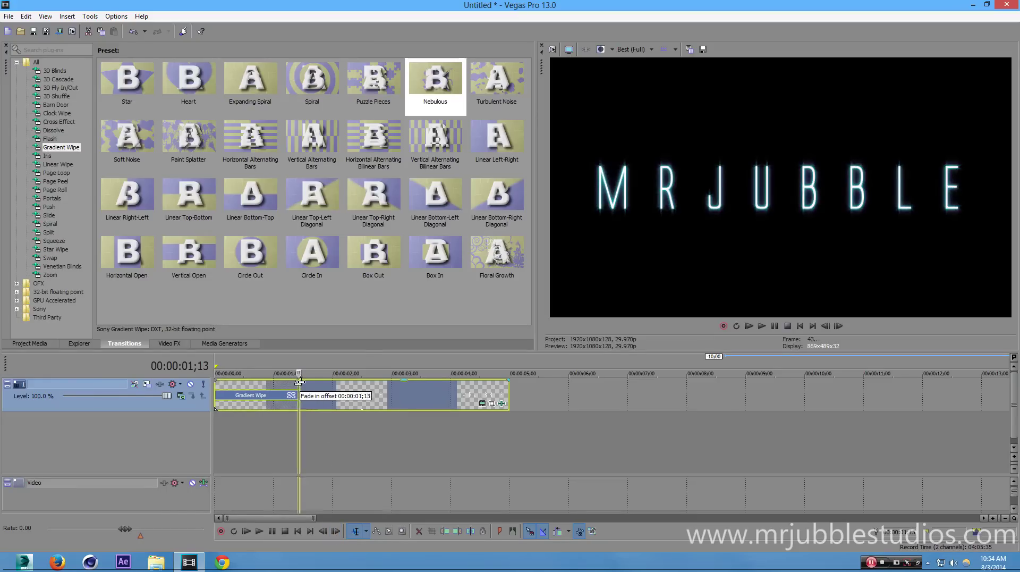
{"action": "scroll", "coordinate": [303, 386], "scroll_direction": "down", "scroll_amount": 5}
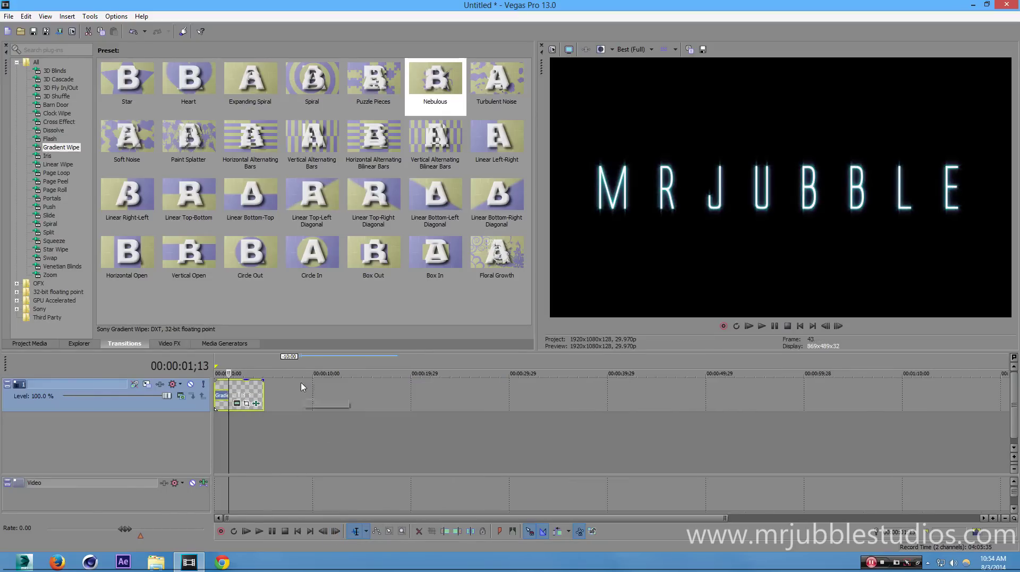
Start rendering the project to a file, with the Desktop as the output folder.
{"action": "left_click", "coordinate": [9, 16]}
{"action": "left_click", "coordinate": [43, 98]}
{"action": "left_click", "coordinate": [671, 150]}
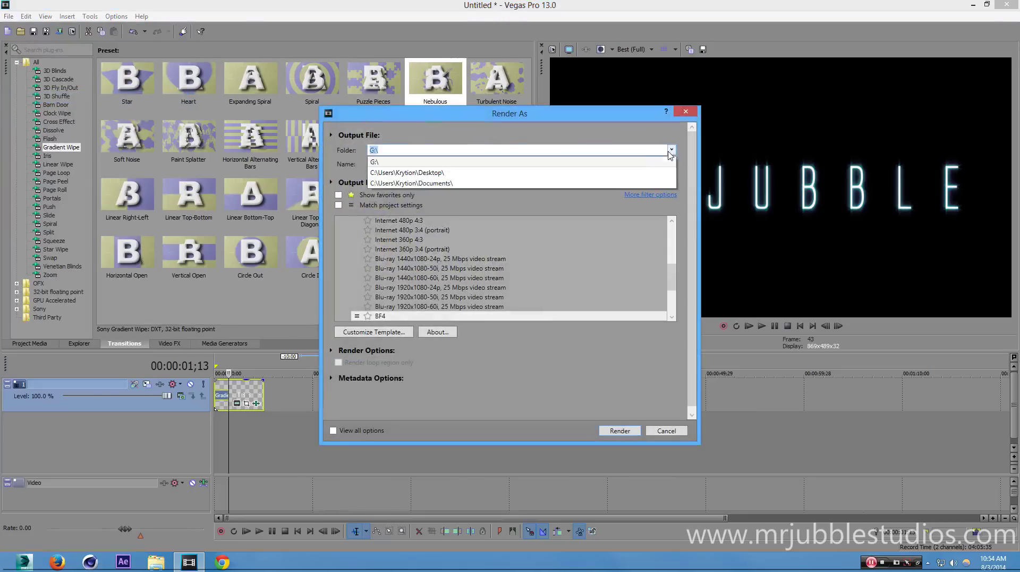
{"action": "left_click", "coordinate": [519, 173]}
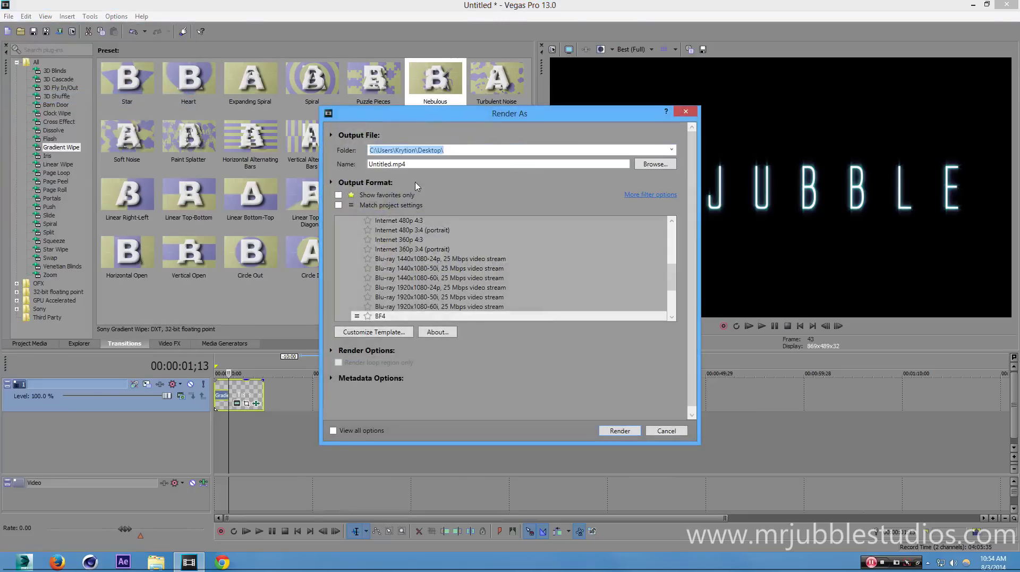
Name the output file Name.mp4 and render it with the BF4 template.
{"action": "left_click", "coordinate": [428, 166]}
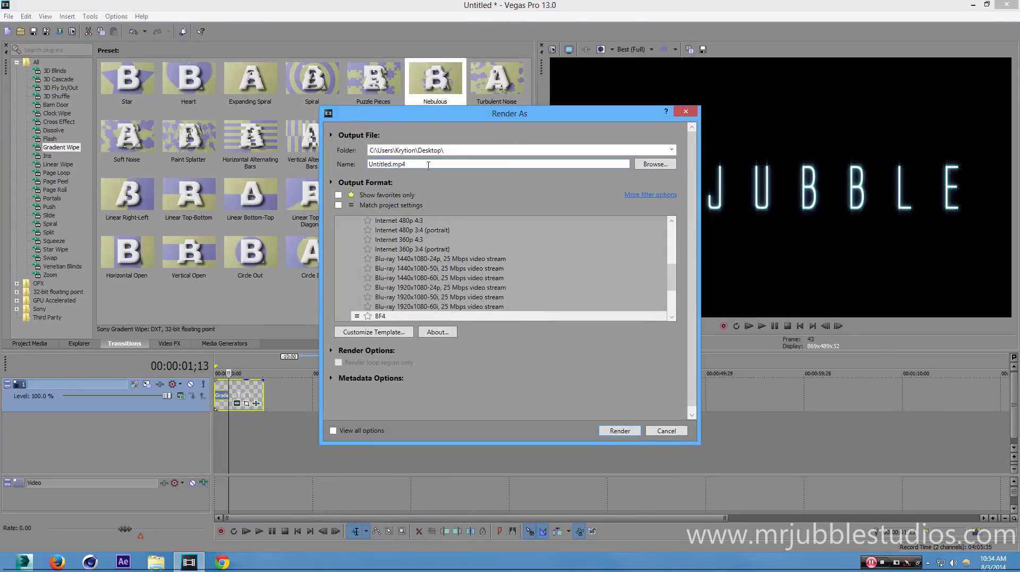
{"action": "key", "text": "BackSpace"}
{"action": "key", "text": "BackSpace"}
{"action": "key", "text": "BackSpace"}
{"action": "key", "text": "BackSpace"}
{"action": "key", "text": "BackSpace"}
{"action": "key", "text": "BackSpace"}
{"action": "key", "text": "BackSpace"}
{"action": "key", "text": "BackSpace"}
{"action": "key", "text": "BackSpace"}
{"action": "key", "text": "BackSpace"}
{"action": "key", "text": "BackSpace"}
{"action": "type", "text": "N"}
{"action": "left_click", "coordinate": [626, 431]}
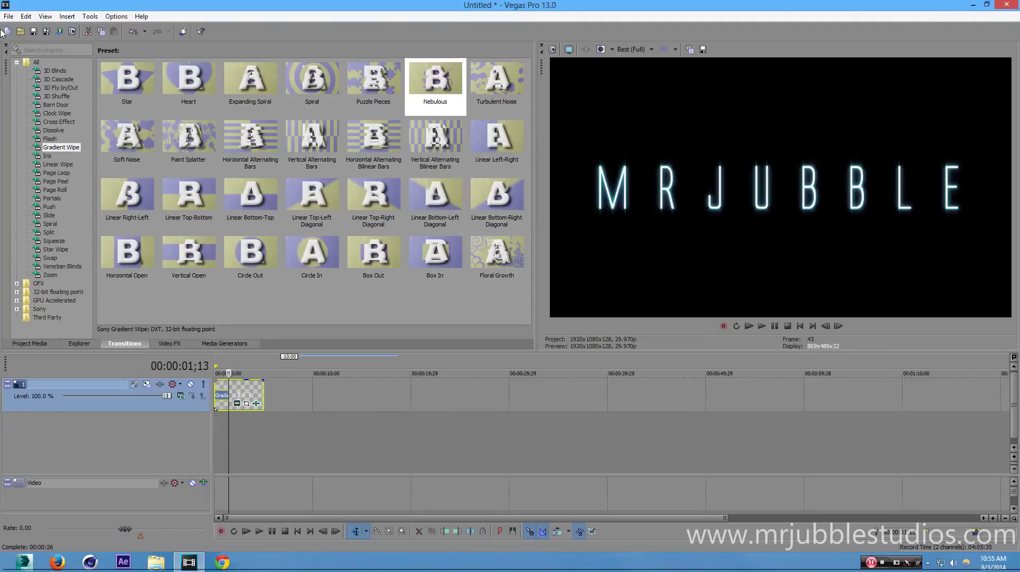
Start a new project with the custom 1920x1080, 29.970 fps settings, discarding the changes to the current one.
{"action": "key", "text": "alt+f"}
{"action": "key", "text": "x"}
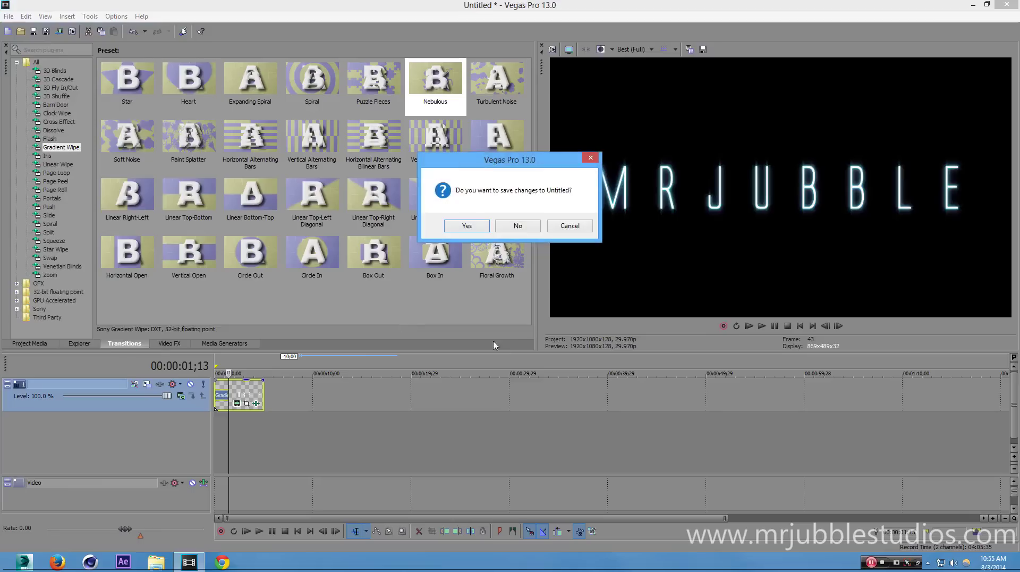
{"action": "left_click", "coordinate": [519, 227]}
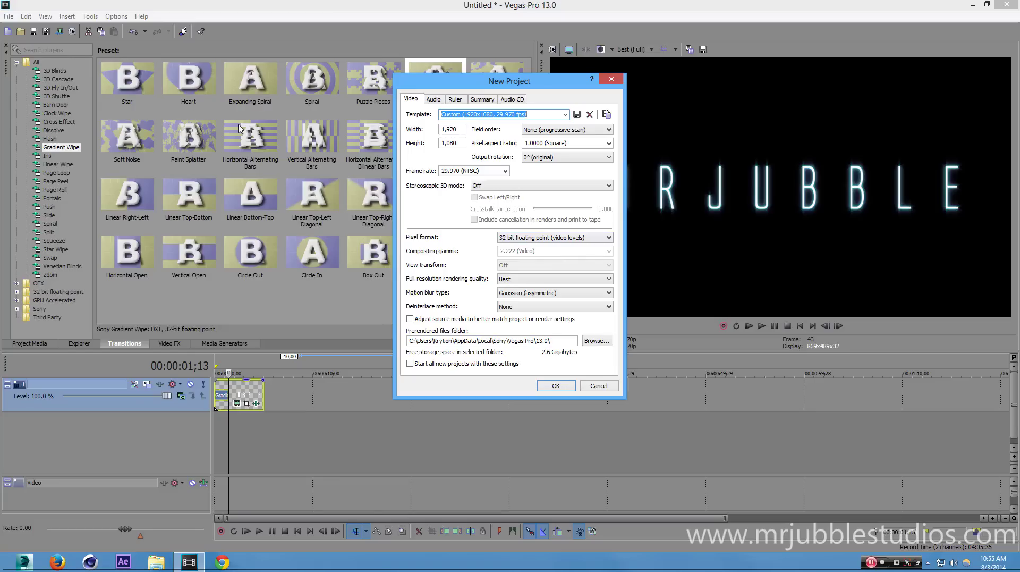
{"action": "left_click", "coordinate": [556, 385]}
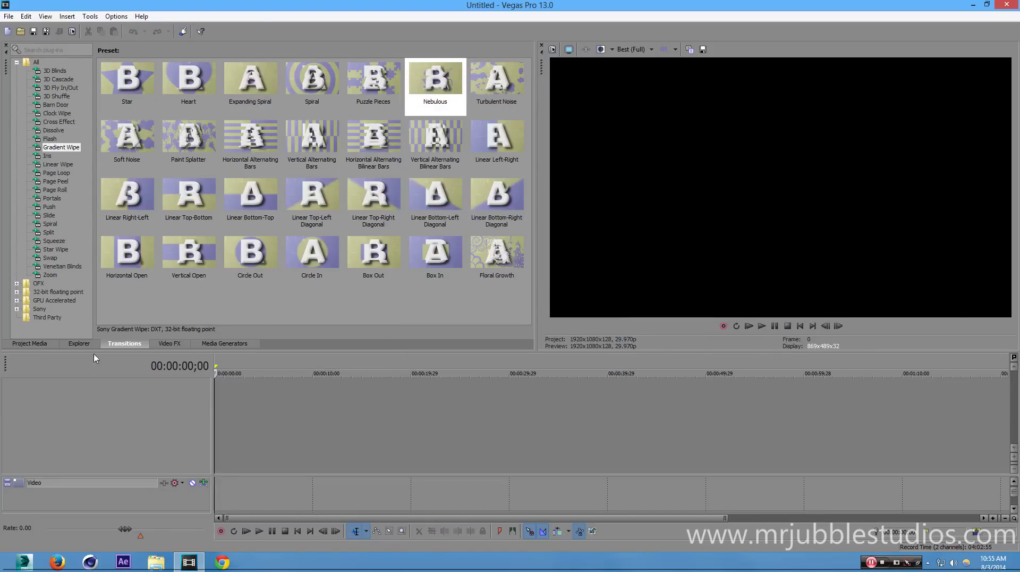
Add Milky+way.jpg from the Destiny Intro folder on the Desktop to the start of the empty timeline.
{"action": "left_click", "coordinate": [87, 345]}
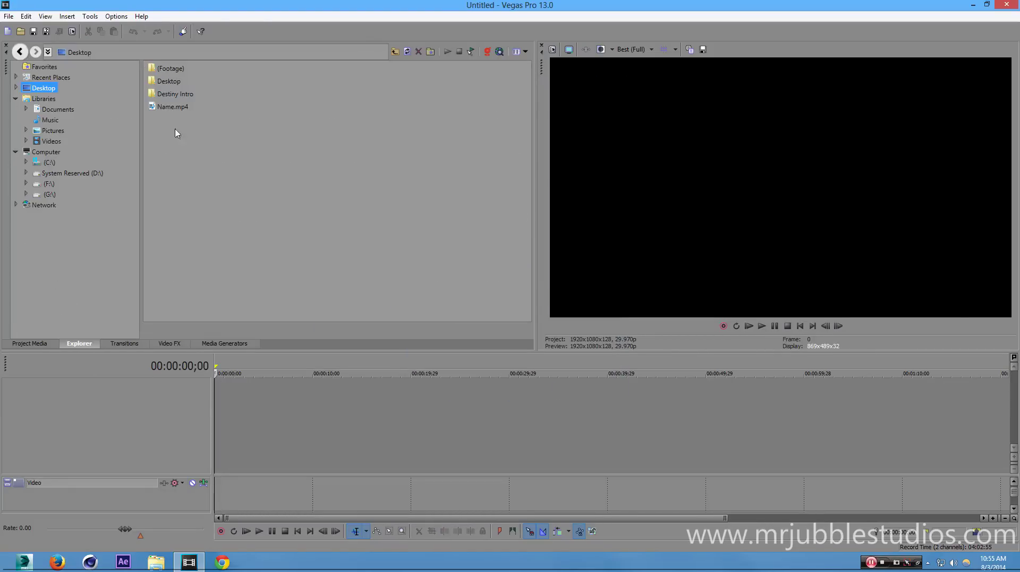
{"action": "double_click", "coordinate": [166, 94]}
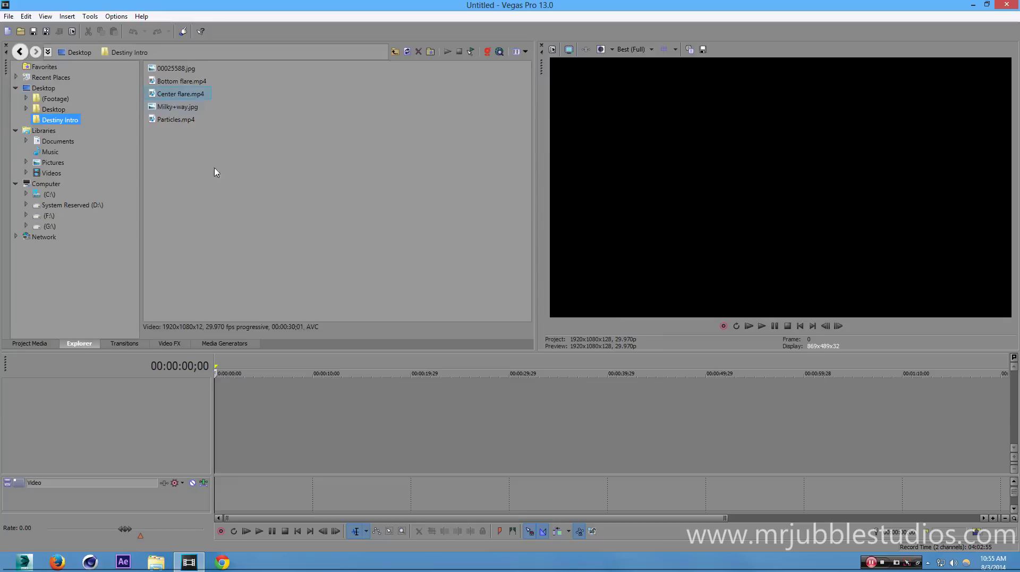
{"action": "left_click", "coordinate": [177, 108]}
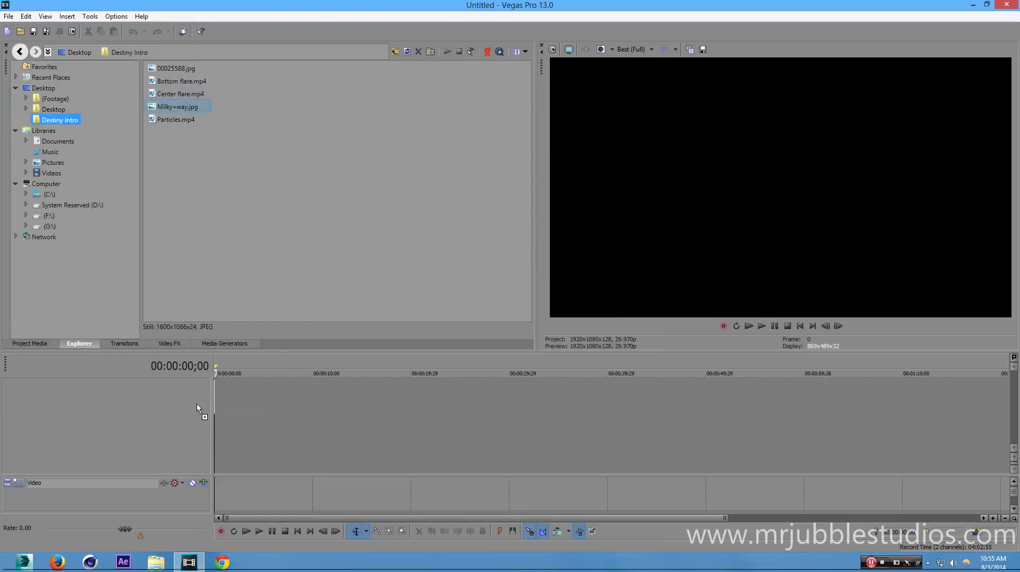
{"action": "left_click_drag", "start_coordinate": [197, 405], "coordinate": [198, 405]}
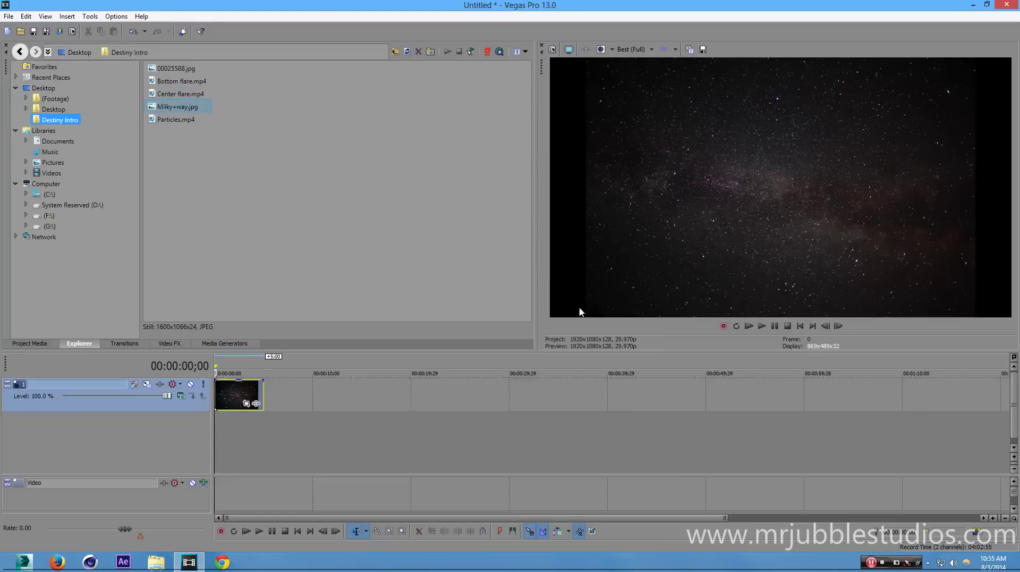
Turn off Maintain aspect ratio and disable resampling for the Milky+way event, and lower the event's opacity.
{"action": "right_click", "coordinate": [232, 397]}
{"action": "left_click", "coordinate": [242, 391]}
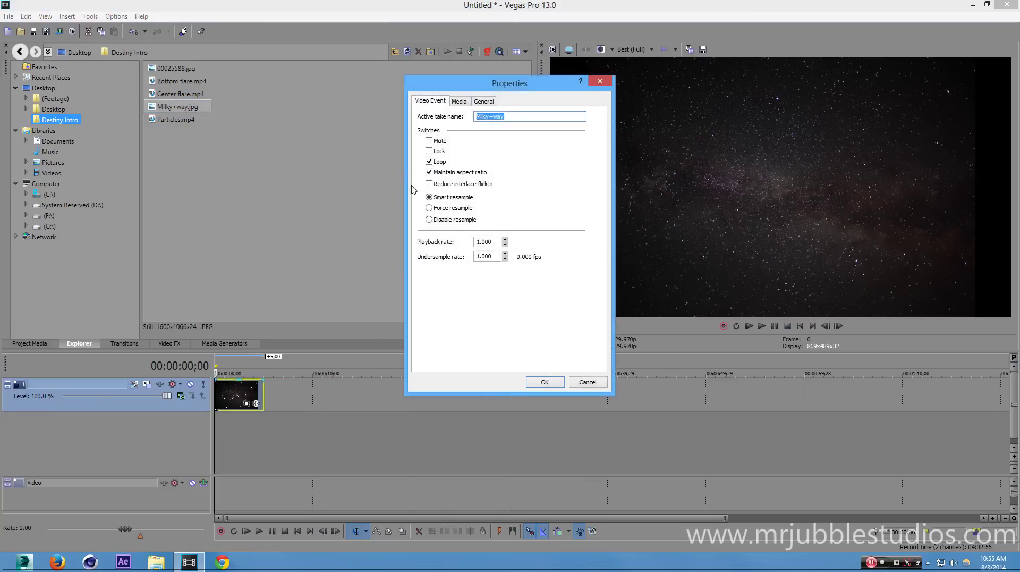
{"action": "left_click", "coordinate": [429, 173]}
{"action": "left_click", "coordinate": [429, 220]}
{"action": "left_click", "coordinate": [543, 382]}
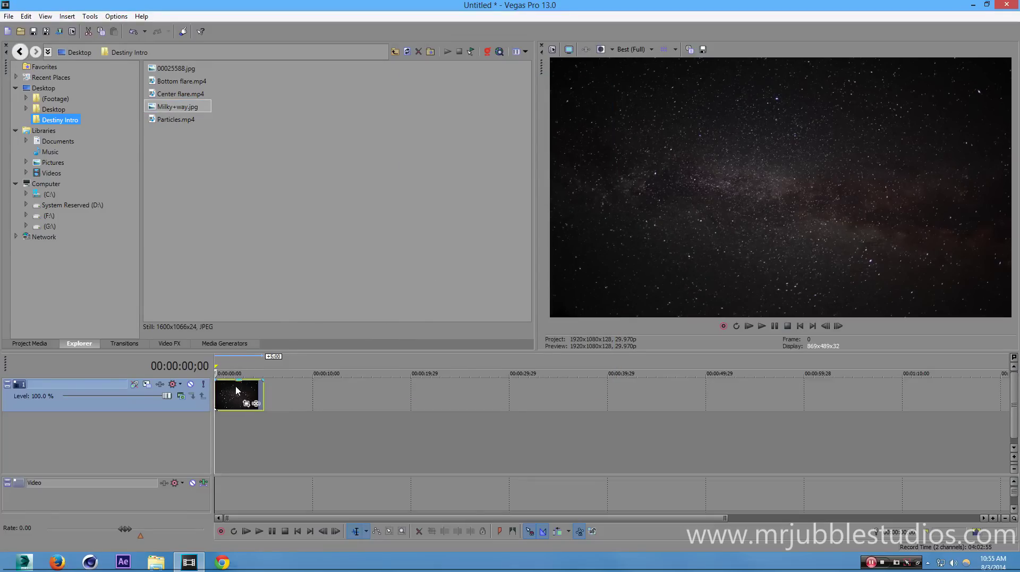
{"action": "left_click_drag", "start_coordinate": [244, 380], "coordinate": [245, 394]}
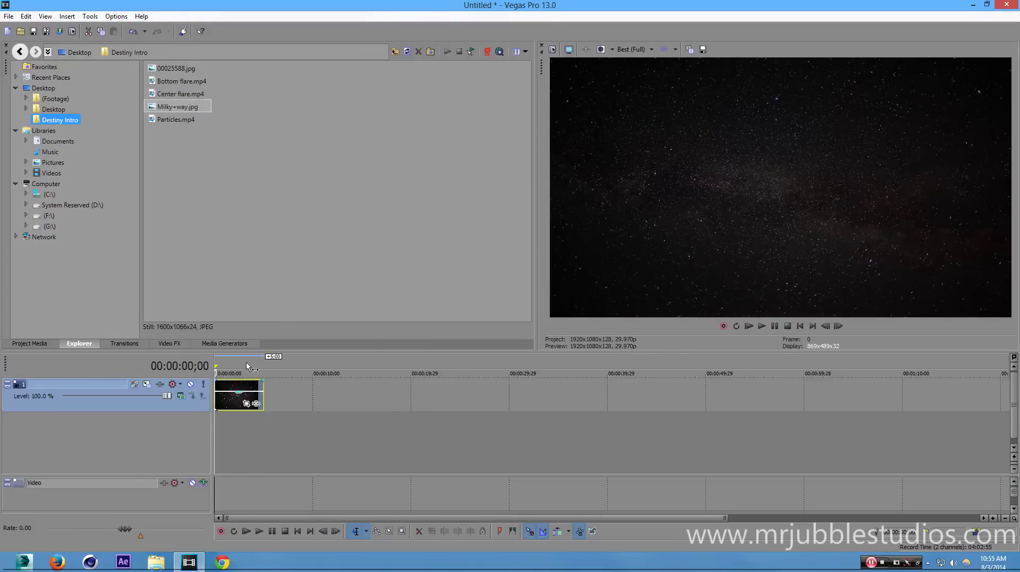
Insert a new video track above the star background and place 00025588.jpg at its start.
{"action": "right_click", "coordinate": [438, 385]}
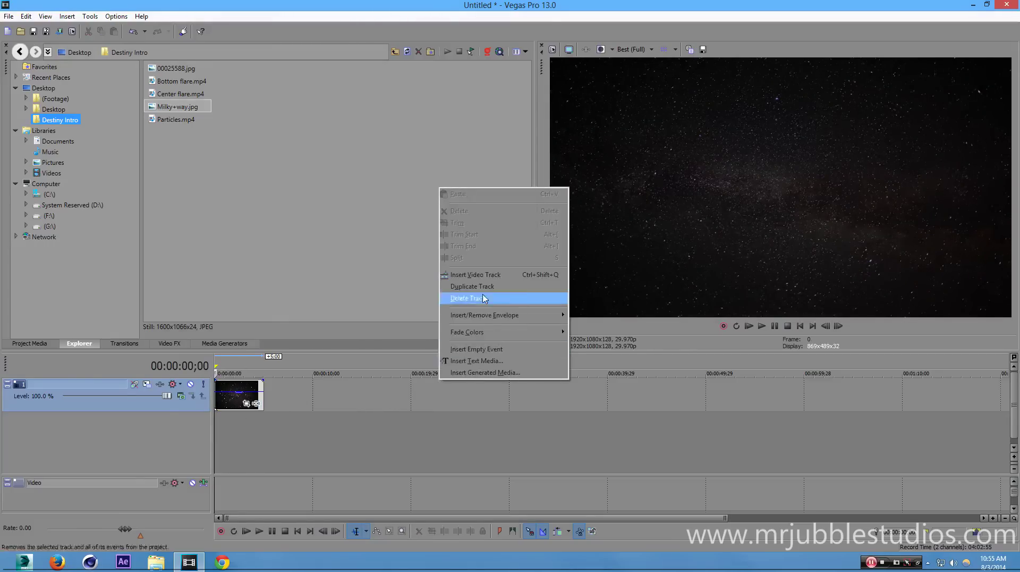
{"action": "left_click", "coordinate": [481, 274]}
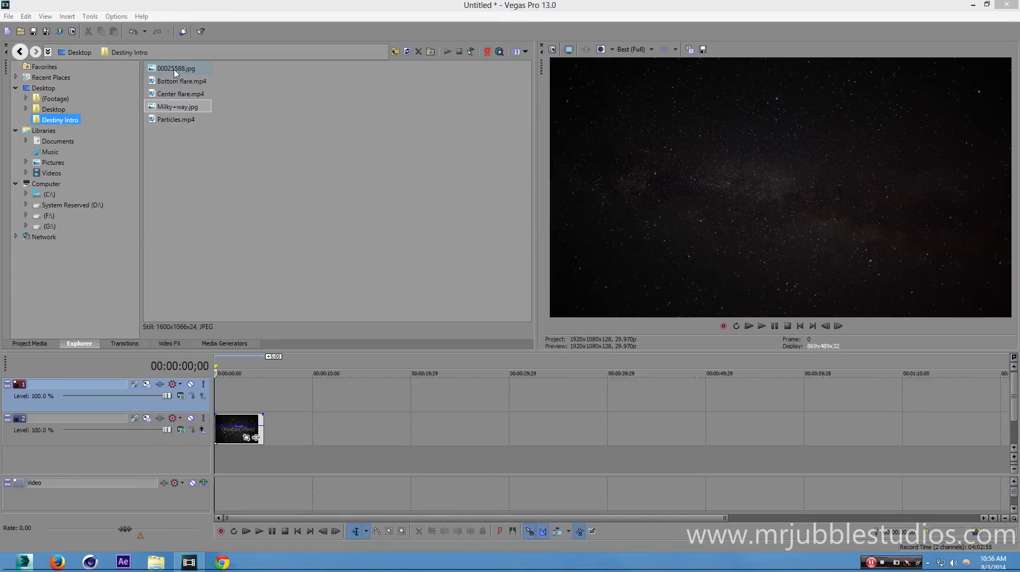
{"action": "left_click_drag", "start_coordinate": [176, 73], "coordinate": [208, 400]}
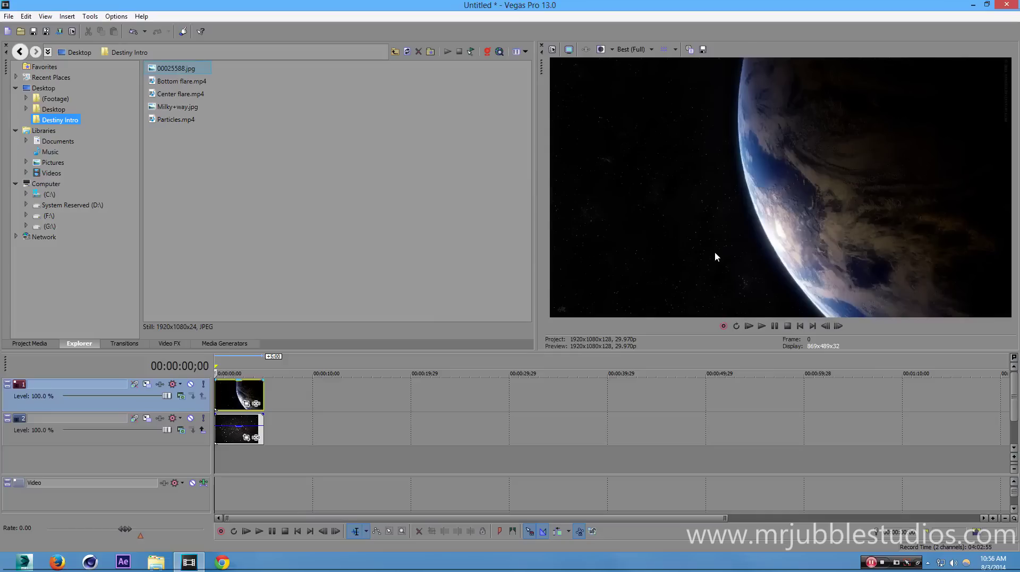
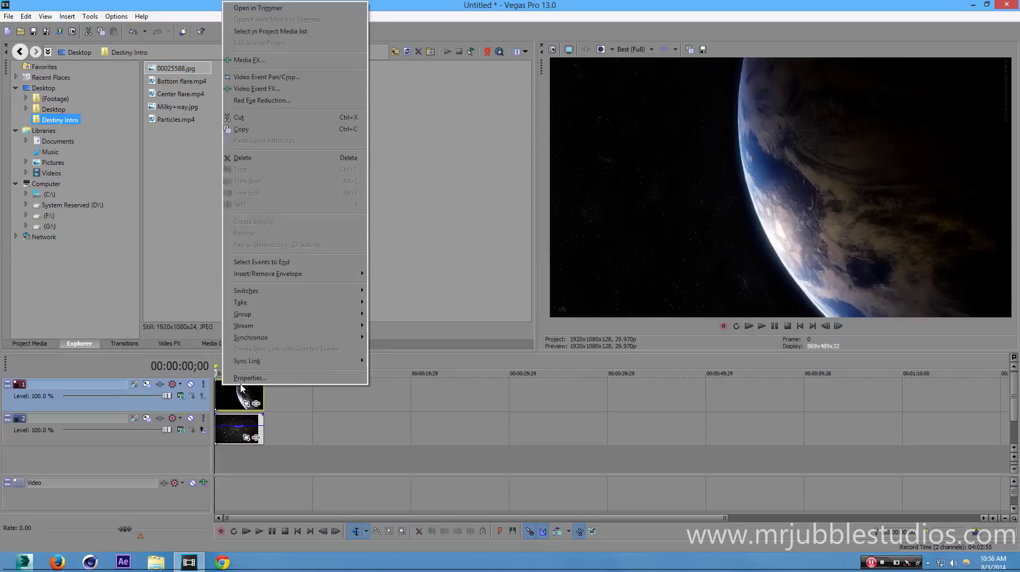
Turn off Maintain aspect ratio in the properties of the 00025588 planet event.
{"action": "left_click", "coordinate": [250, 377]}
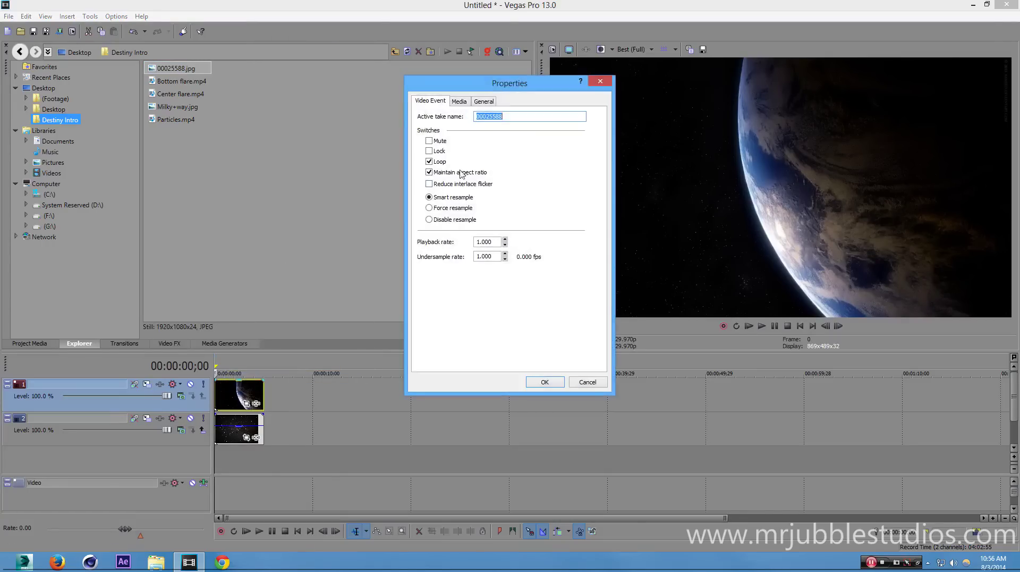
{"action": "left_click", "coordinate": [456, 172]}
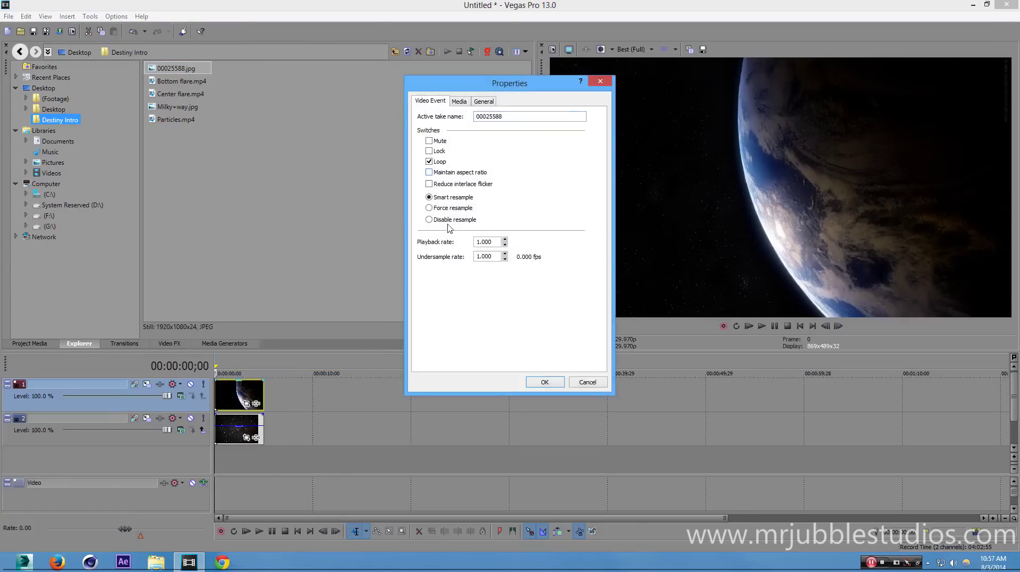
{"action": "left_click", "coordinate": [544, 382]}
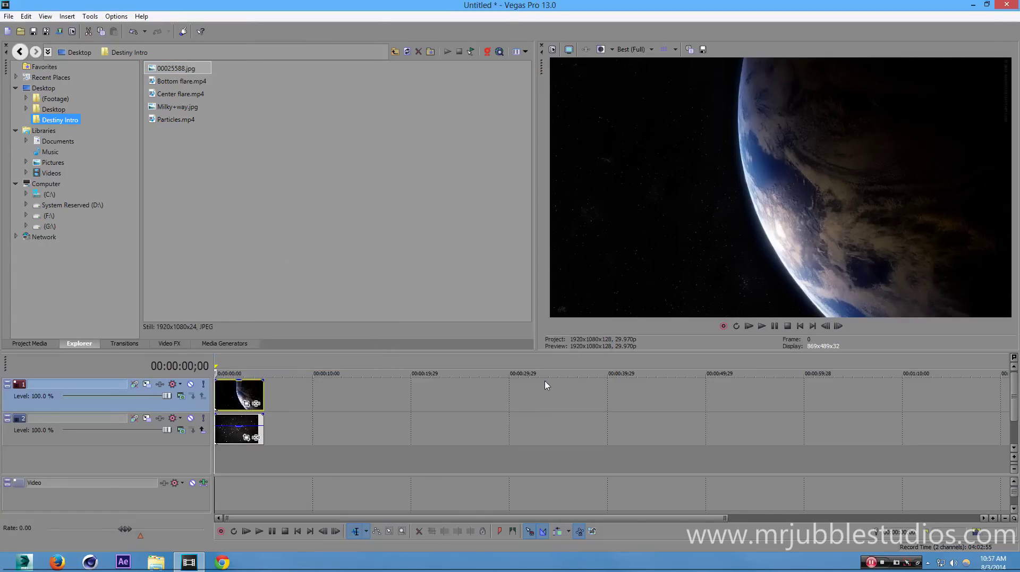
Enable masking in the planet event's Pan/Crop and draw a tall oval mask over the planet, extending beyond the frame's upper and lower edges.
{"action": "right_click", "coordinate": [234, 392]}
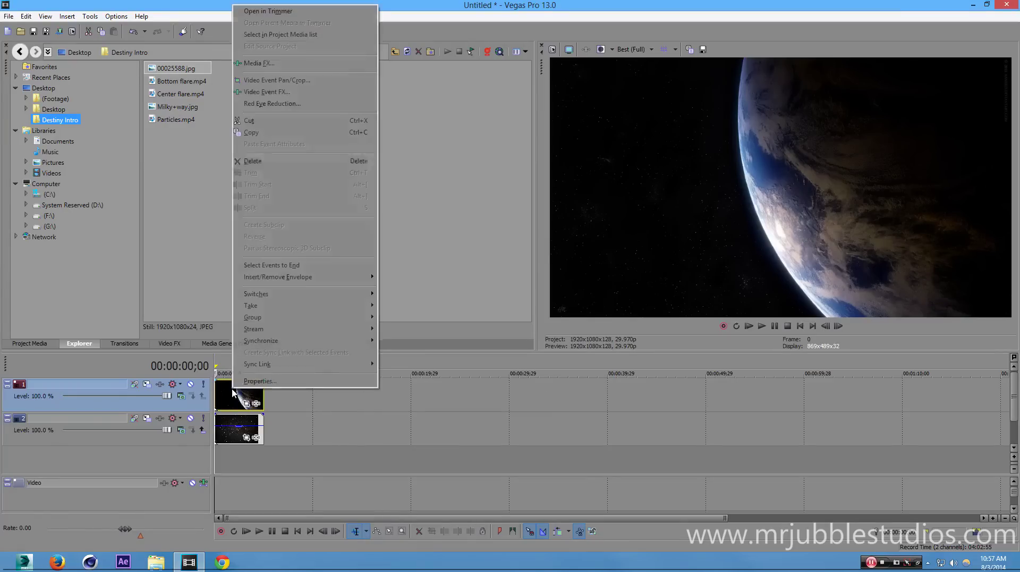
{"action": "left_click", "coordinate": [319, 91]}
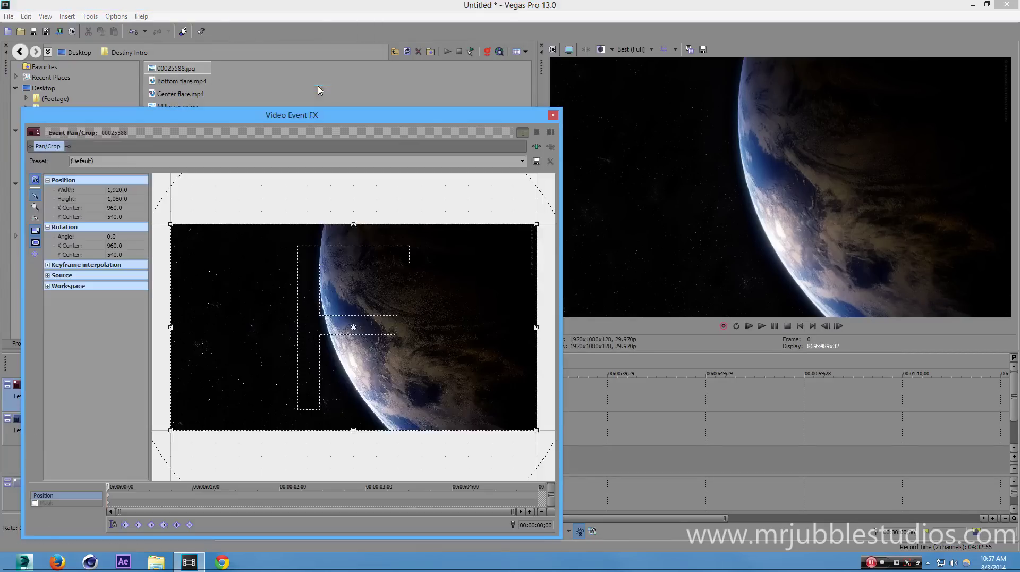
{"action": "left_click", "coordinate": [35, 503]}
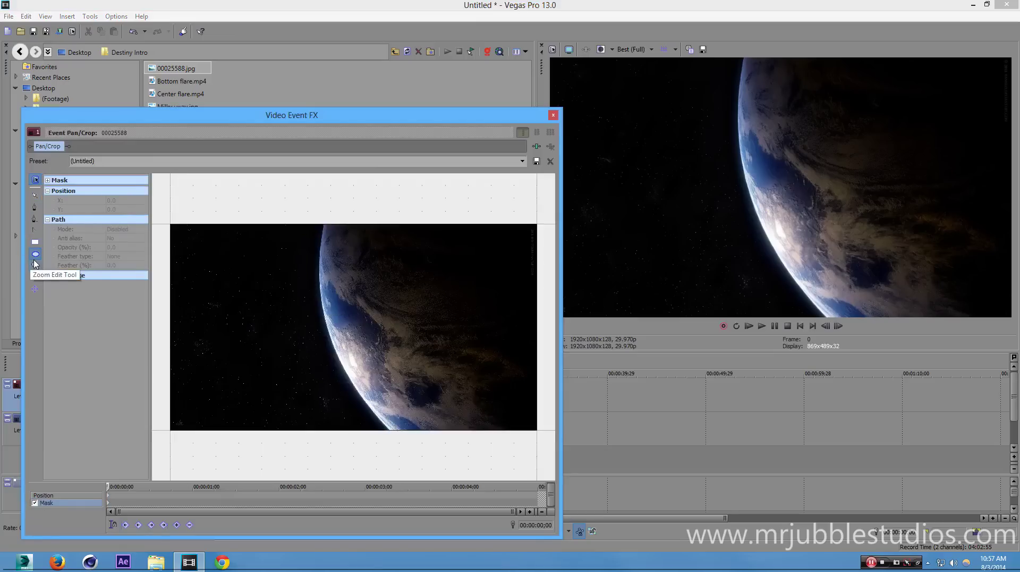
{"action": "left_click", "coordinate": [35, 208]}
{"action": "scroll", "coordinate": [271, 221], "scroll_direction": "up", "scroll_amount": 2}
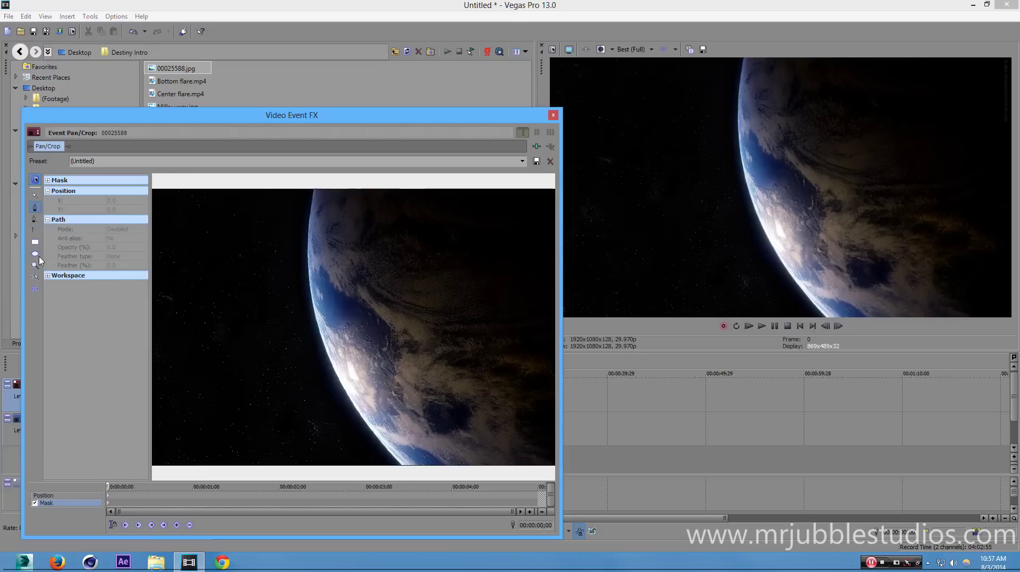
{"action": "scroll", "coordinate": [285, 315], "scroll_direction": "down", "scroll_amount": 2}
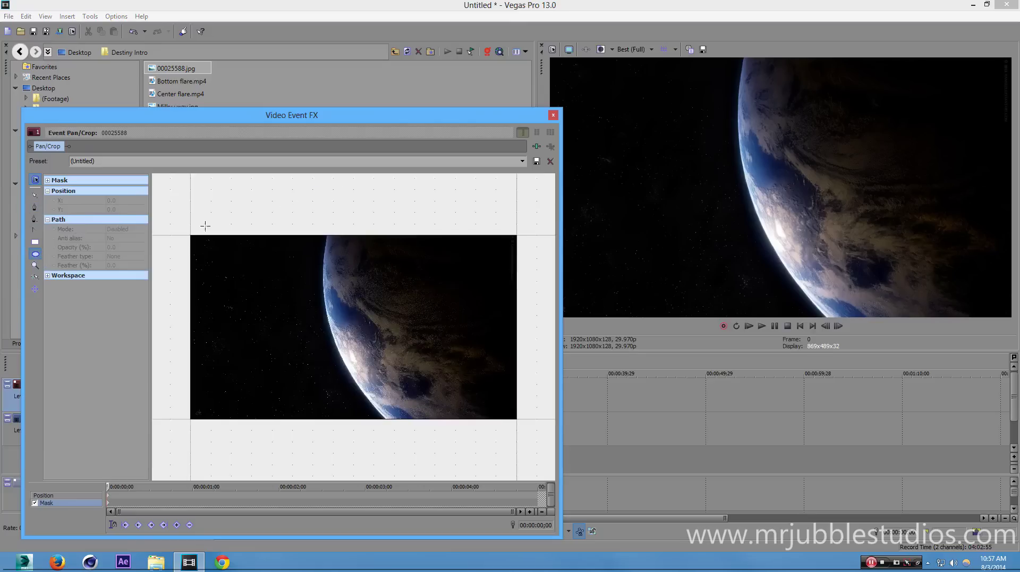
{"action": "left_click", "coordinate": [35, 254]}
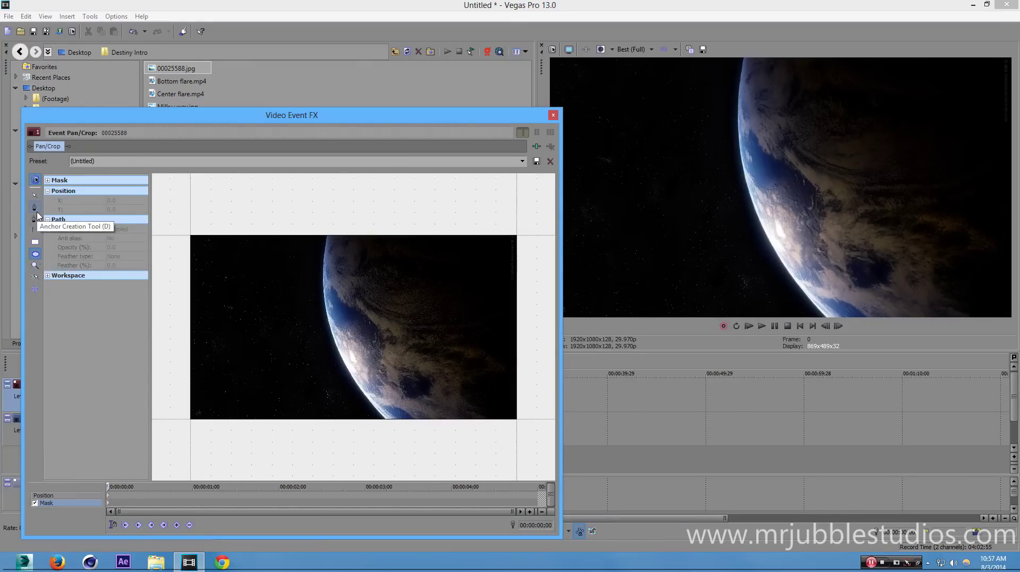
{"action": "left_click_drag", "start_coordinate": [293, 206], "coordinate": [445, 521]}
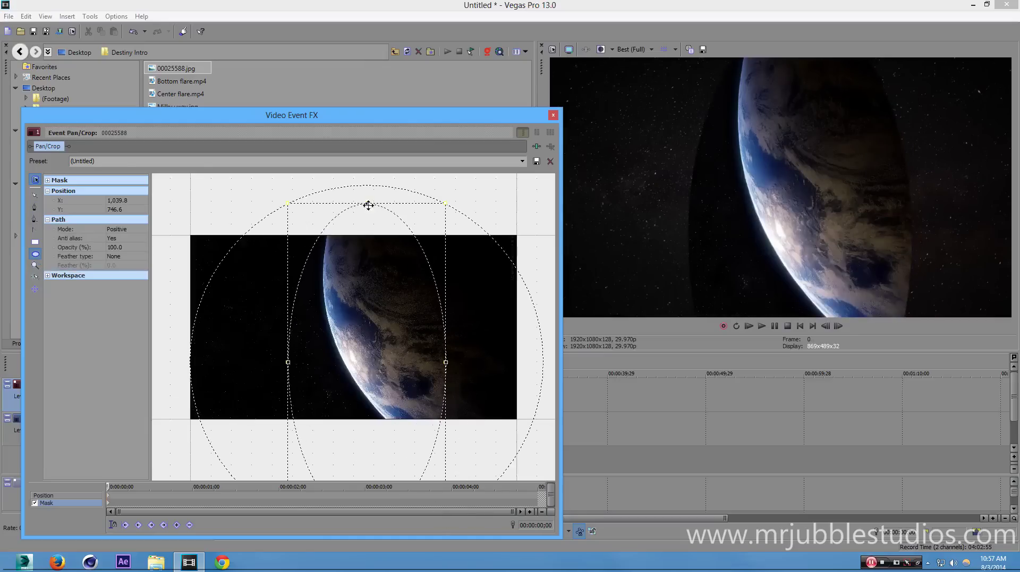
Rotate, move and widen the oval mask to follow the planet's bright edge, centred at about X 1,589, Y 624.5.
{"action": "left_click_drag", "start_coordinate": [317, 196], "coordinate": [340, 192]}
{"action": "left_click_drag", "start_coordinate": [364, 296], "coordinate": [385, 313]}
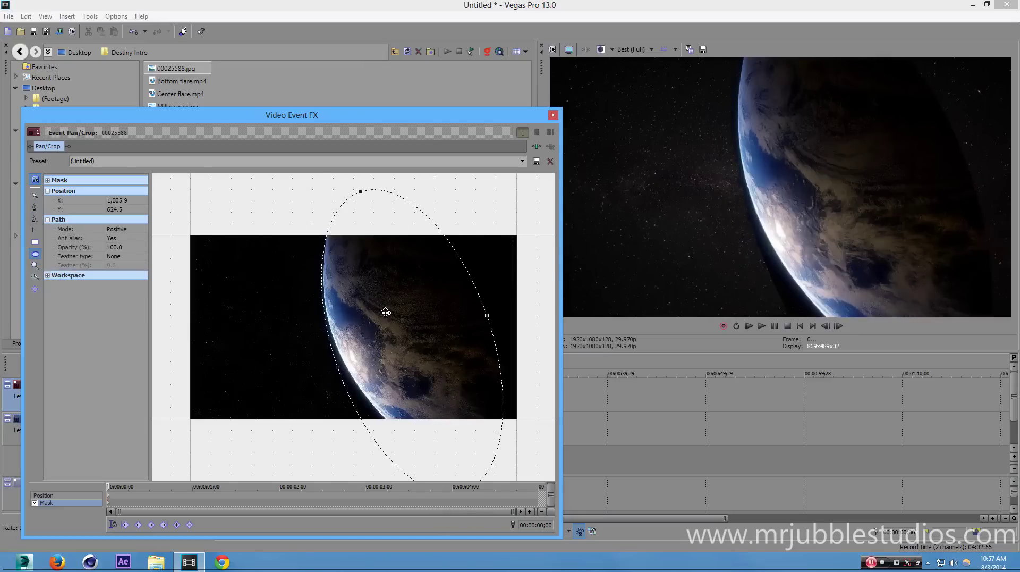
{"action": "scroll", "coordinate": [489, 342], "scroll_direction": "down", "scroll_amount": 1}
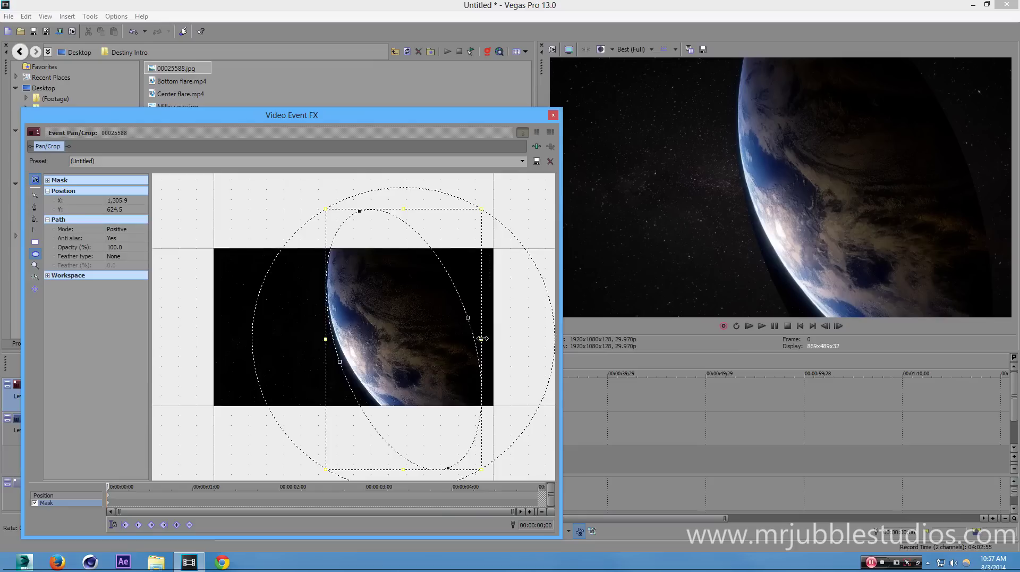
{"action": "left_click_drag", "start_coordinate": [491, 341], "coordinate": [563, 326]}
{"action": "scroll", "coordinate": [300, 264], "scroll_direction": "up", "scroll_amount": 1}
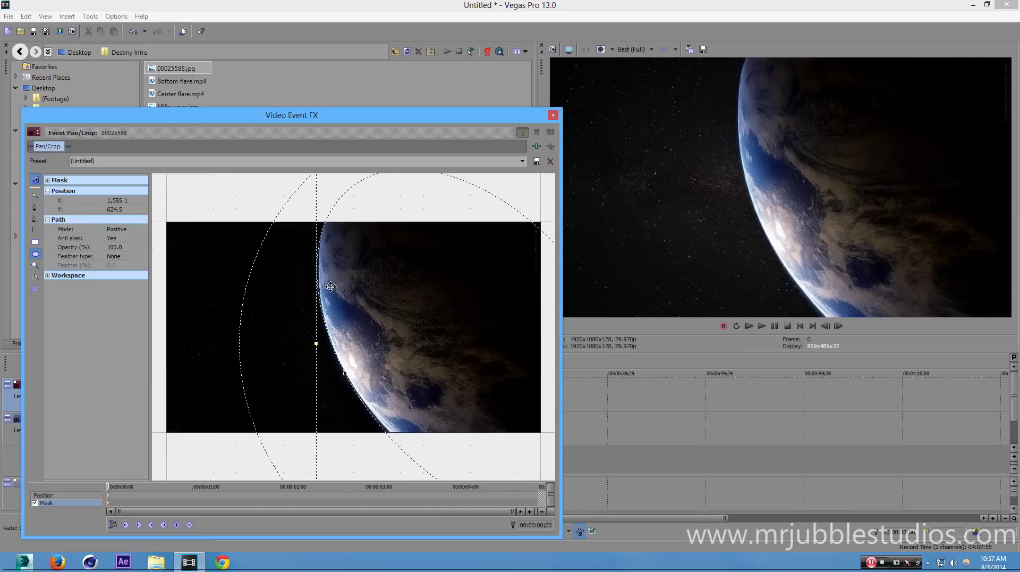
{"action": "scroll", "coordinate": [330, 287], "scroll_direction": "down", "scroll_amount": 1}
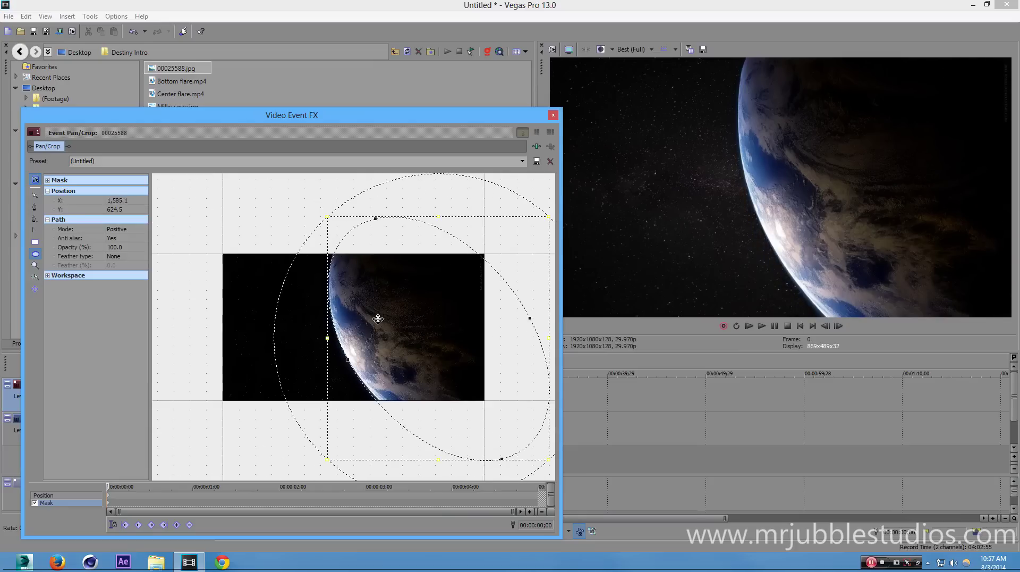
{"action": "mouse_move", "coordinate": [325, 337]}
{"action": "left_mouse_down"}
{"action": "mouse_move", "coordinate": [316, 337]}
{"action": "mouse_move", "coordinate": [330, 335]}
{"action": "left_mouse_up"}
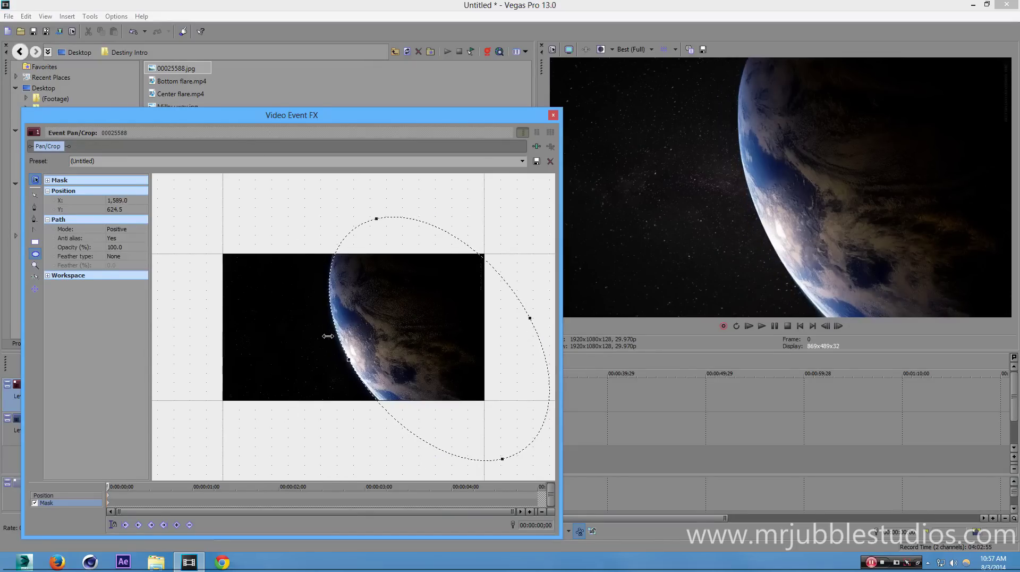
Set the planet mask's feather type to In and apply a slight feather percentage.
{"action": "left_click", "coordinate": [128, 256]}
{"action": "left_click", "coordinate": [124, 264]}
{"action": "left_click", "coordinate": [134, 268]}
{"action": "left_click", "coordinate": [137, 263]}
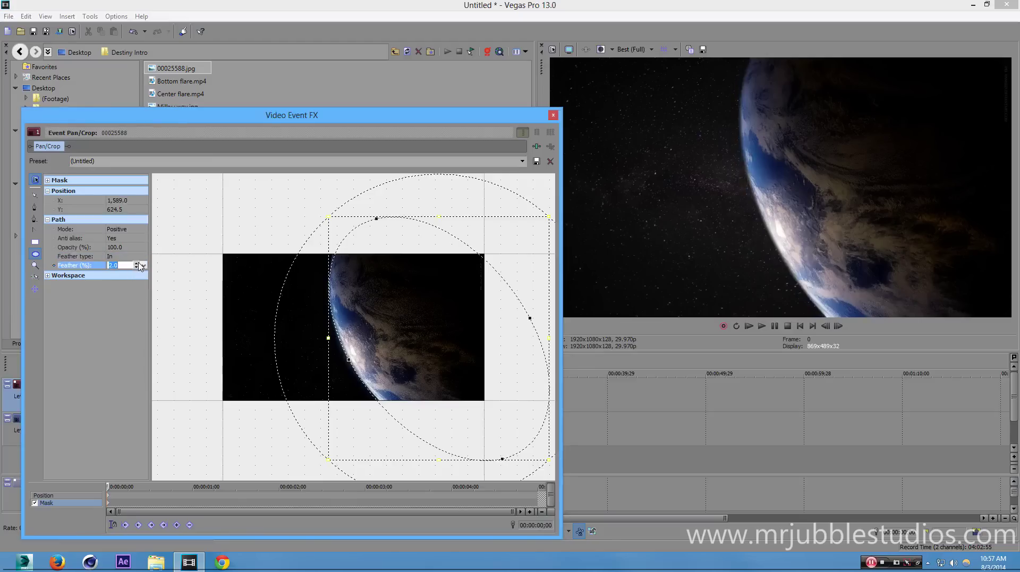
Rotate the planet event's crop frame to about -108.9 degrees and shrink it to about 855.7 x 481.3.
{"action": "left_click", "coordinate": [93, 495]}
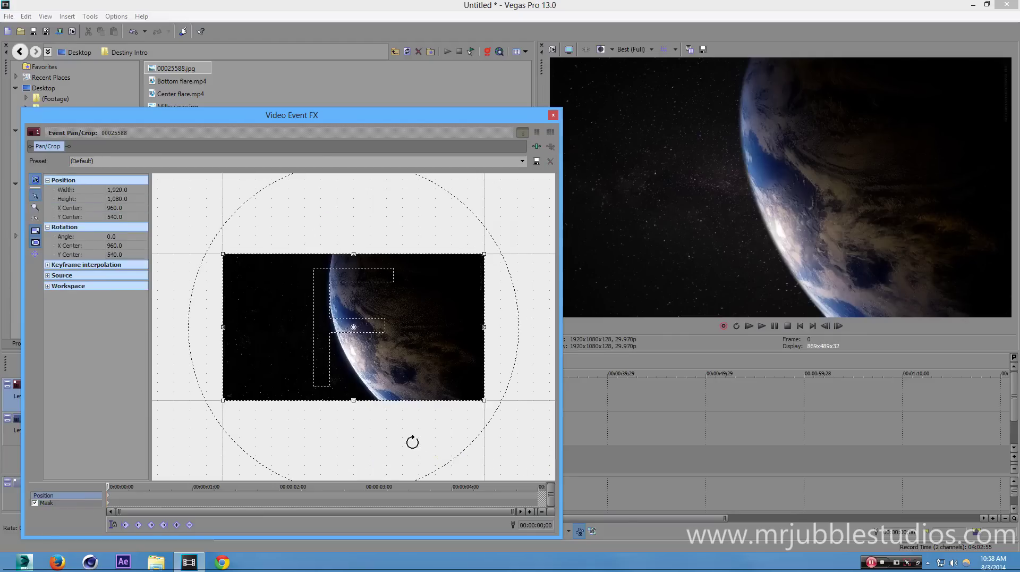
{"action": "left_click_drag", "start_coordinate": [365, 439], "coordinate": [433, 296]}
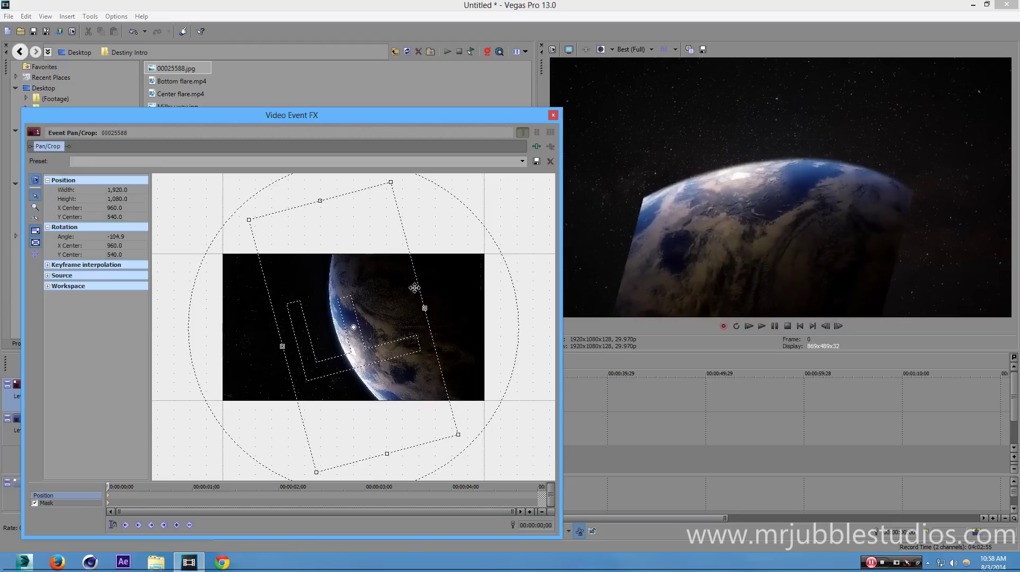
{"action": "left_click_drag", "start_coordinate": [390, 182], "coordinate": [379, 260]}
{"action": "left_click_drag", "start_coordinate": [394, 309], "coordinate": [374, 335]}
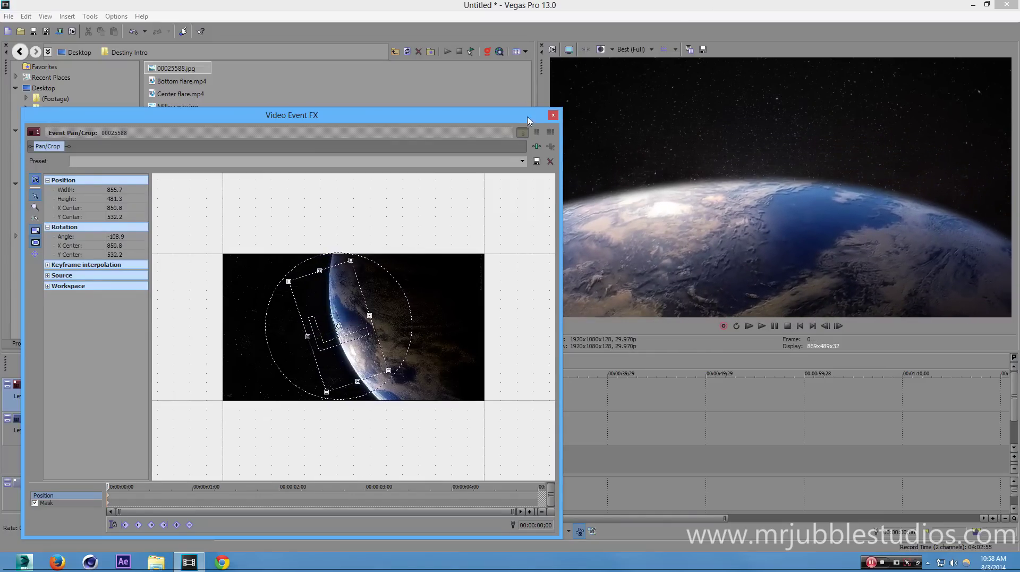
Shift the crop frame's centre to about X 796.2, Y 602.4, placing the planet in the lower part of the preview.
{"action": "left_click_drag", "start_coordinate": [529, 121], "coordinate": [509, 121]}
{"action": "left_click_drag", "start_coordinate": [435, 266], "coordinate": [432, 267]}
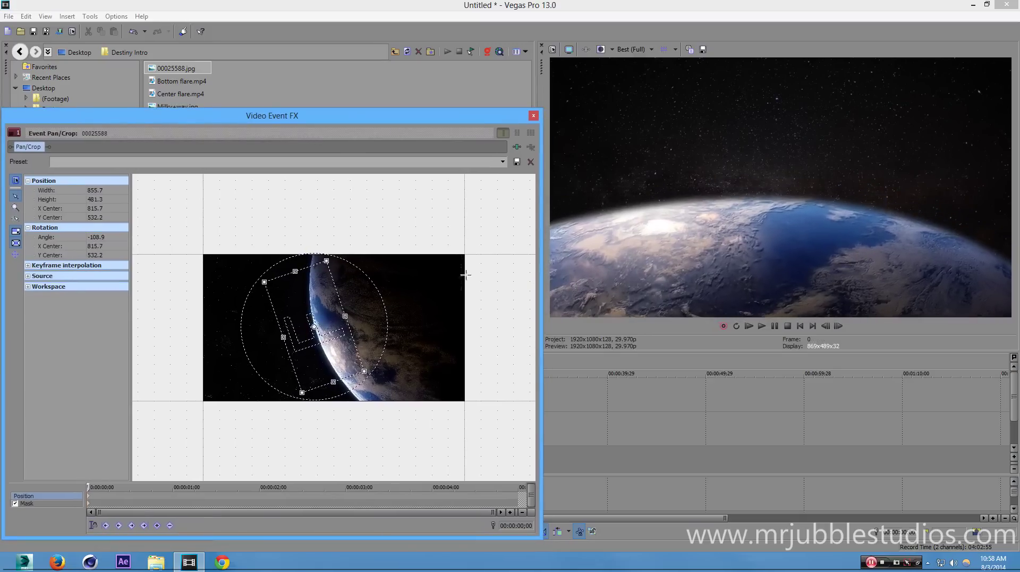
{"action": "left_click_drag", "start_coordinate": [323, 329], "coordinate": [321, 339]}
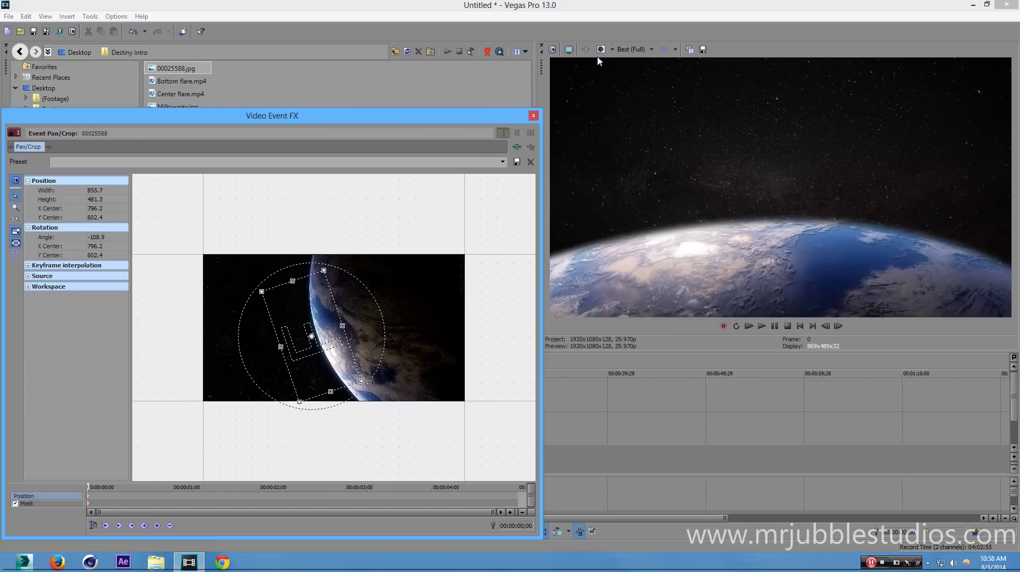
{"action": "left_click", "coordinate": [534, 115]}
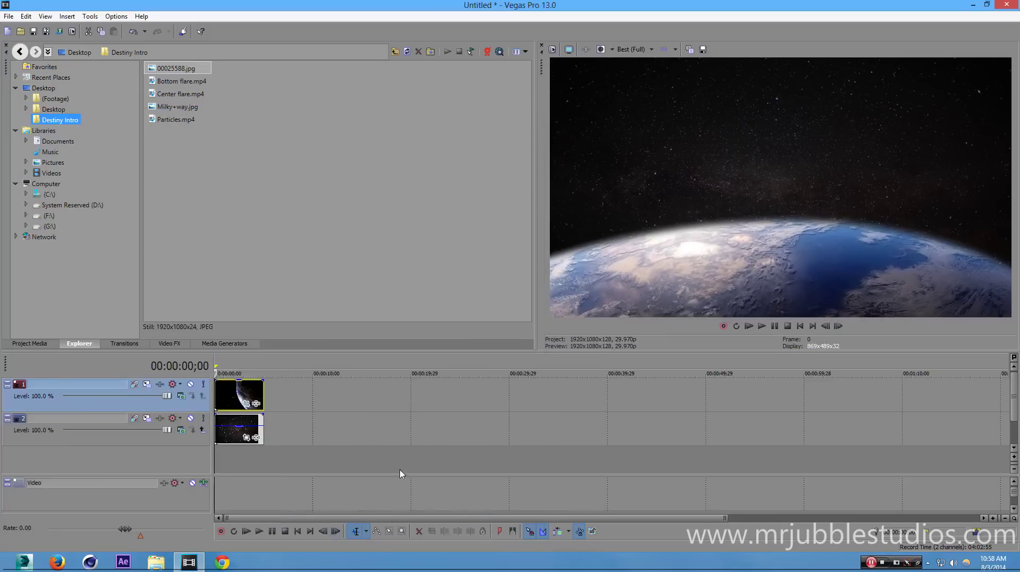
Insert a new video track and place it above the planet and star tracks.
{"action": "right_click", "coordinate": [436, 429]}
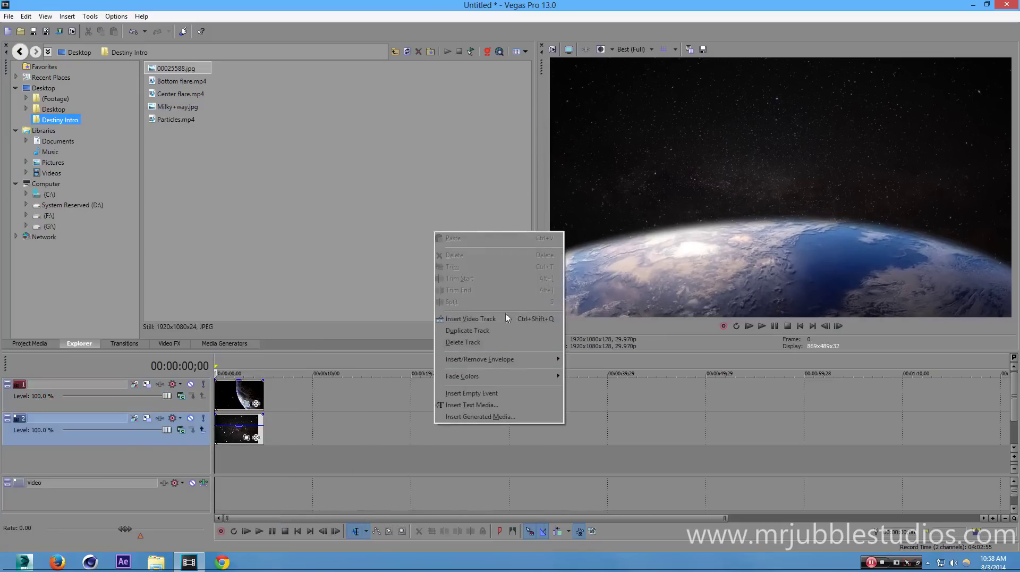
{"action": "left_click", "coordinate": [468, 318]}
{"action": "left_click_drag", "start_coordinate": [183, 441], "coordinate": [187, 379]}
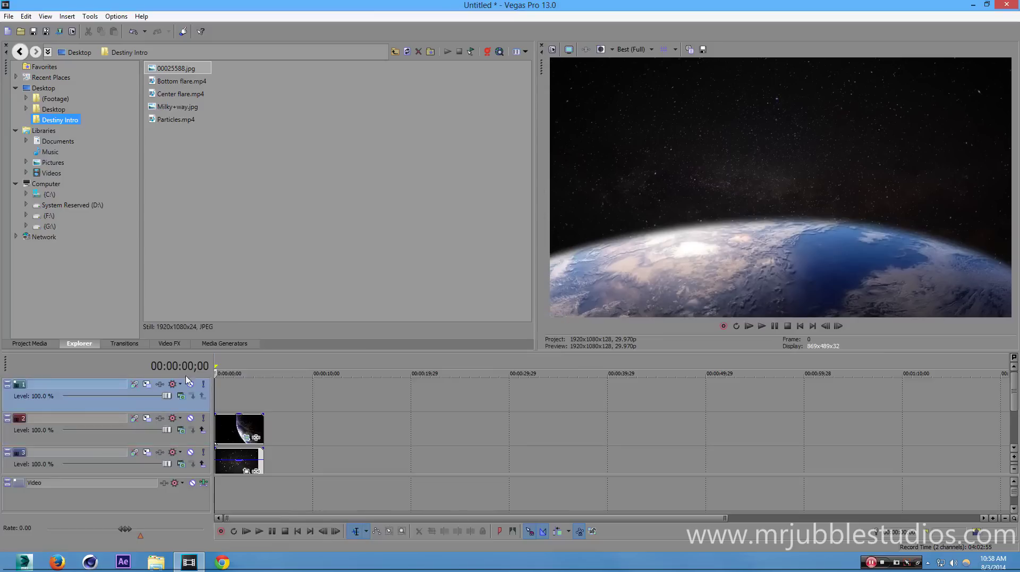
Place Bottom flare.mp4 at the start of the new track and set the track's compositing mode to Add.
{"action": "left_click", "coordinate": [175, 83]}
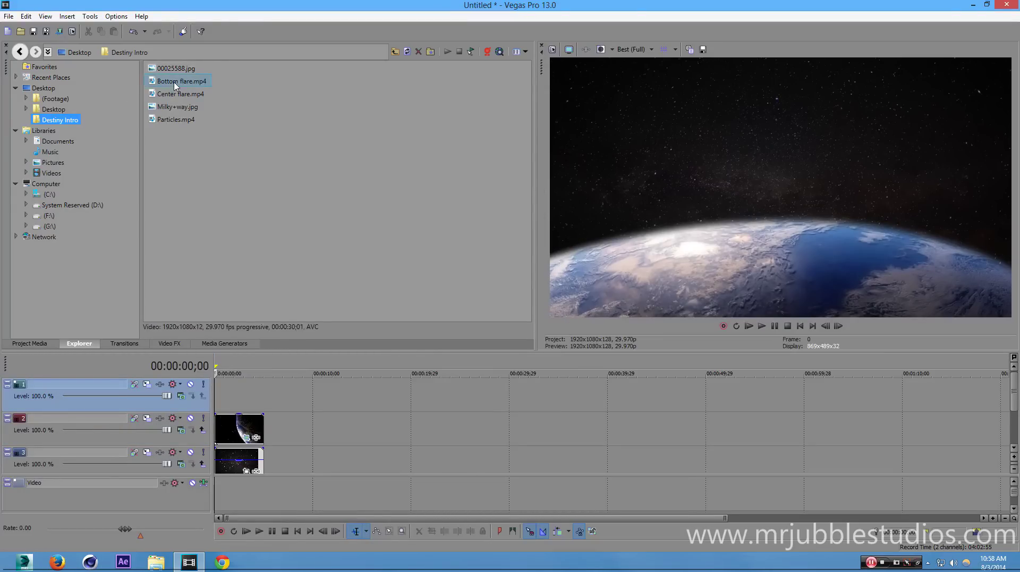
{"action": "left_click_drag", "start_coordinate": [175, 84], "coordinate": [212, 394]}
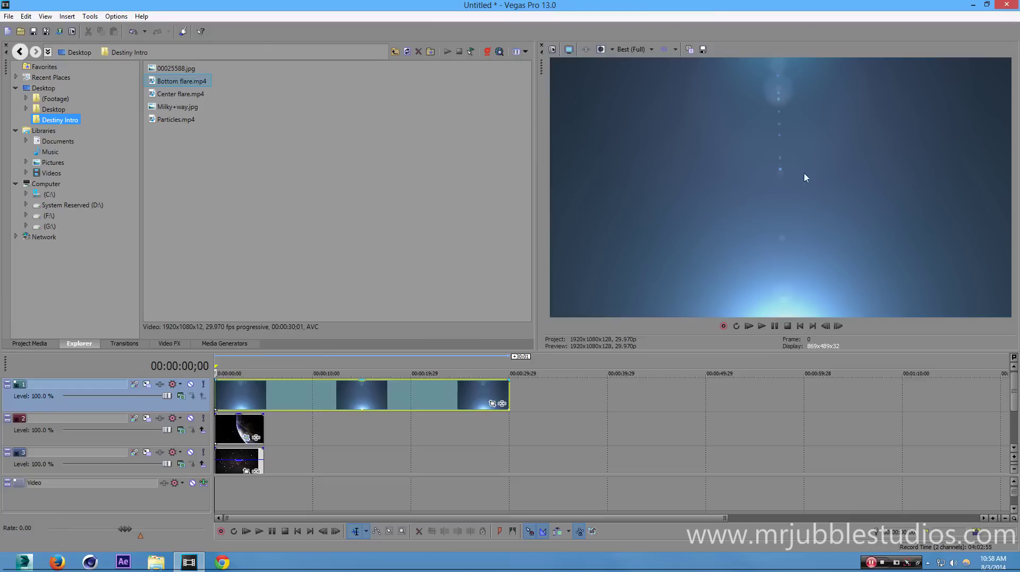
{"action": "left_click", "coordinate": [183, 399]}
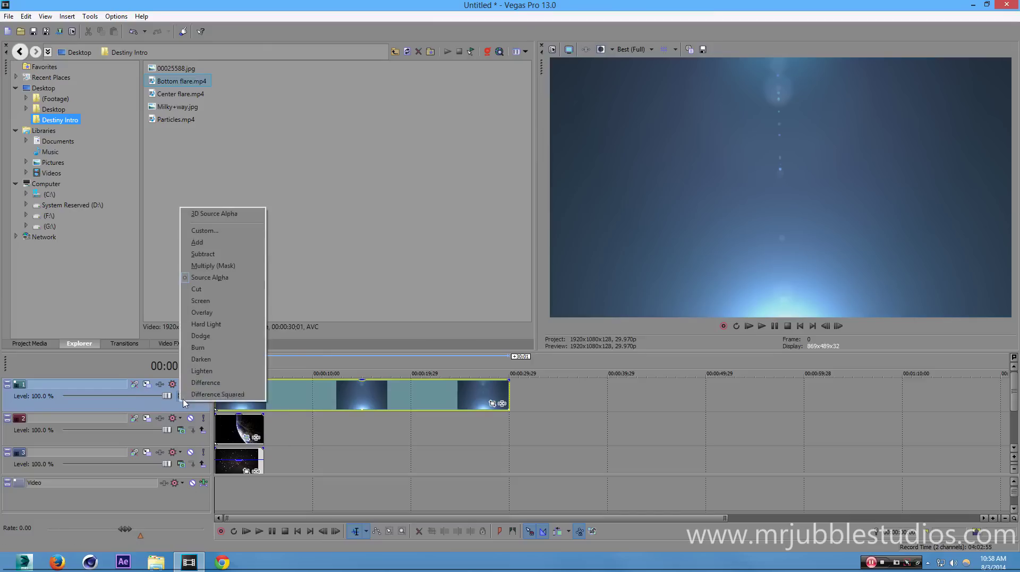
{"action": "left_click", "coordinate": [225, 245]}
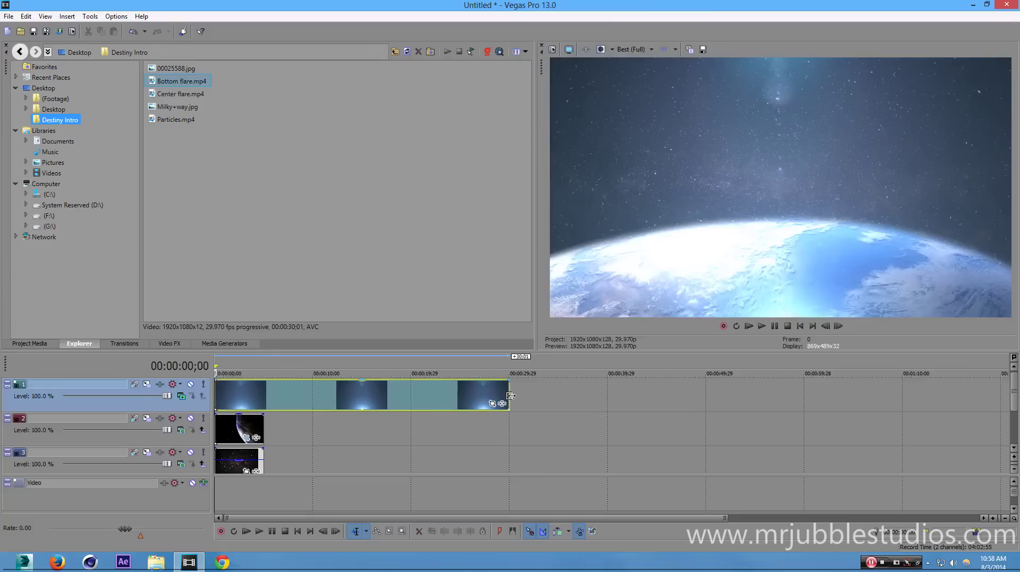
Trim the flare event and extend the planet and star events so all three end at 00:00:08;13.
{"action": "left_click", "coordinate": [316, 357]}
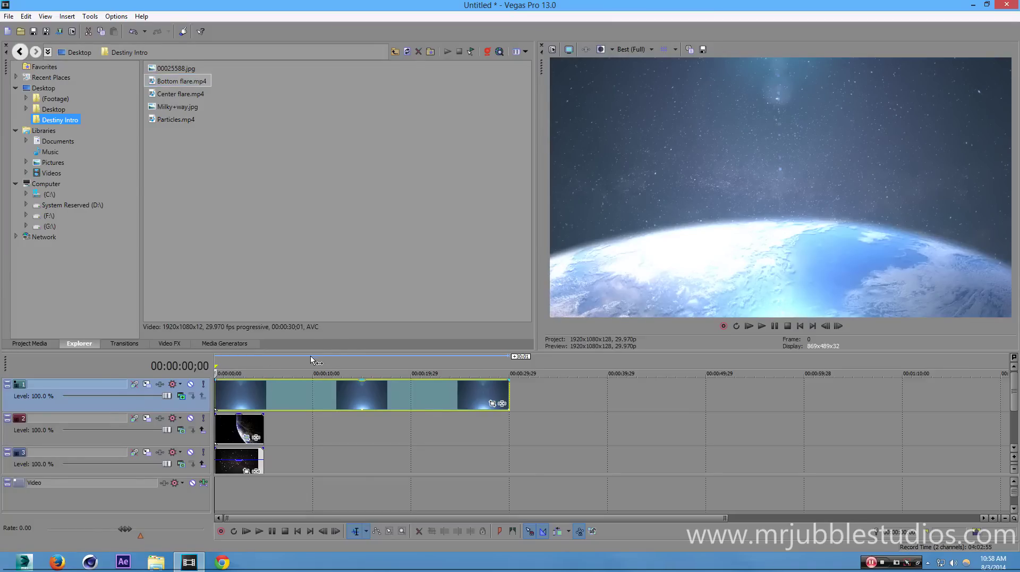
{"action": "left_click", "coordinate": [309, 359]}
{"action": "left_click", "coordinate": [304, 396]}
{"action": "left_click_drag", "start_coordinate": [304, 396], "coordinate": [297, 397]}
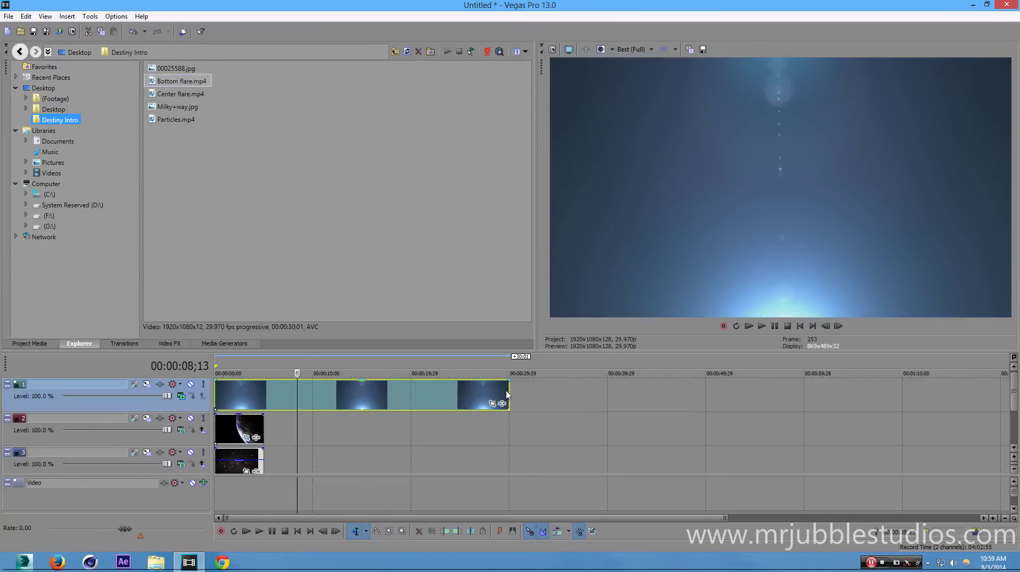
{"action": "left_click_drag", "start_coordinate": [507, 394], "coordinate": [296, 428]}
{"action": "left_click_drag", "start_coordinate": [263, 467], "coordinate": [296, 470]}
Lower the opacity of the Bottom flare event while previewing the frame at 00:00:07;27.
{"action": "scroll", "coordinate": [271, 398], "scroll_direction": "up", "scroll_amount": 5}
{"action": "left_click", "coordinate": [575, 358]}
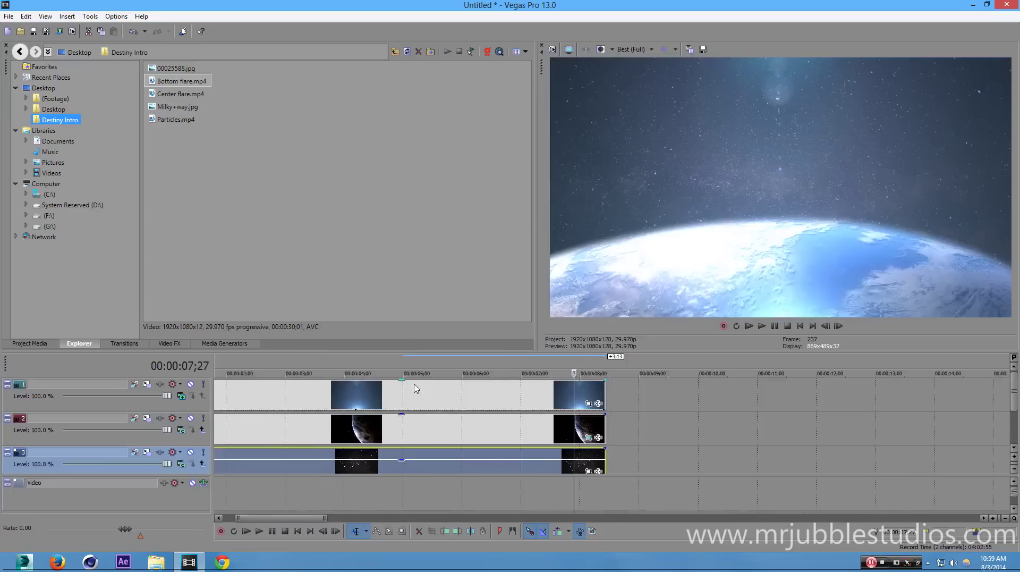
{"action": "left_click_drag", "start_coordinate": [402, 382], "coordinate": [409, 392]}
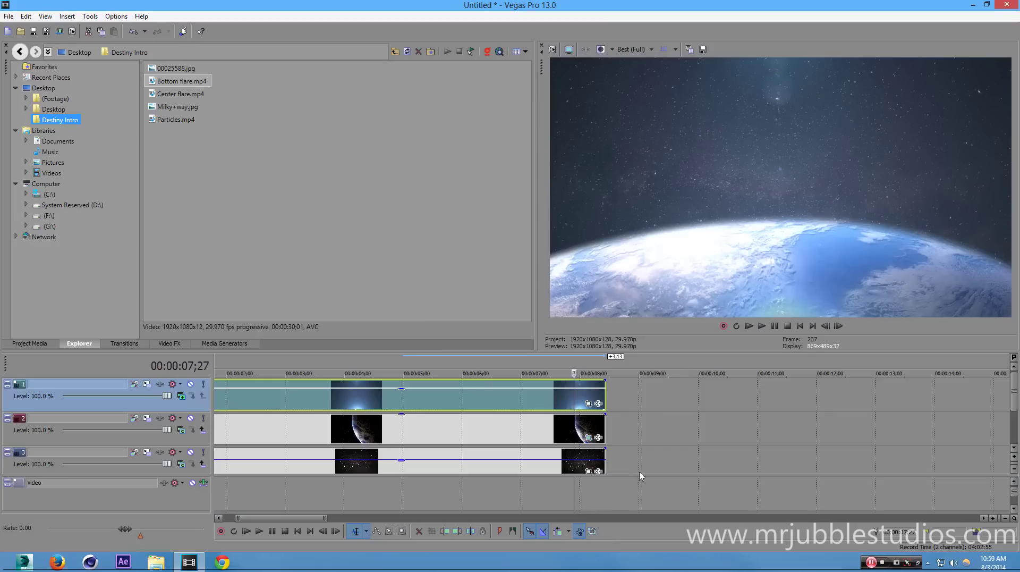
Insert another video track above the bottom flare and place Center flare.mp4 at its start.
{"action": "right_click", "coordinate": [716, 395]}
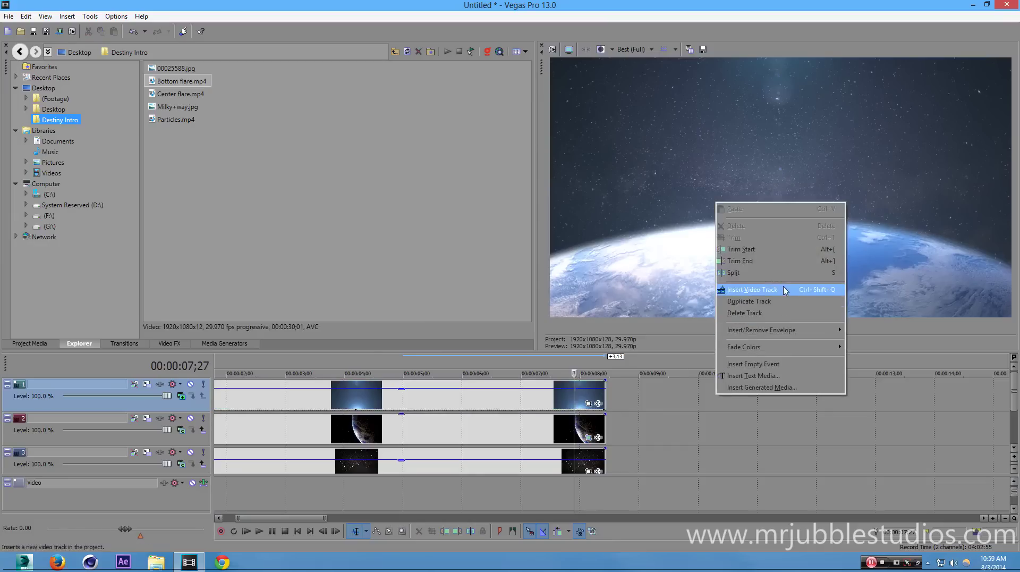
{"action": "left_click", "coordinate": [785, 290]}
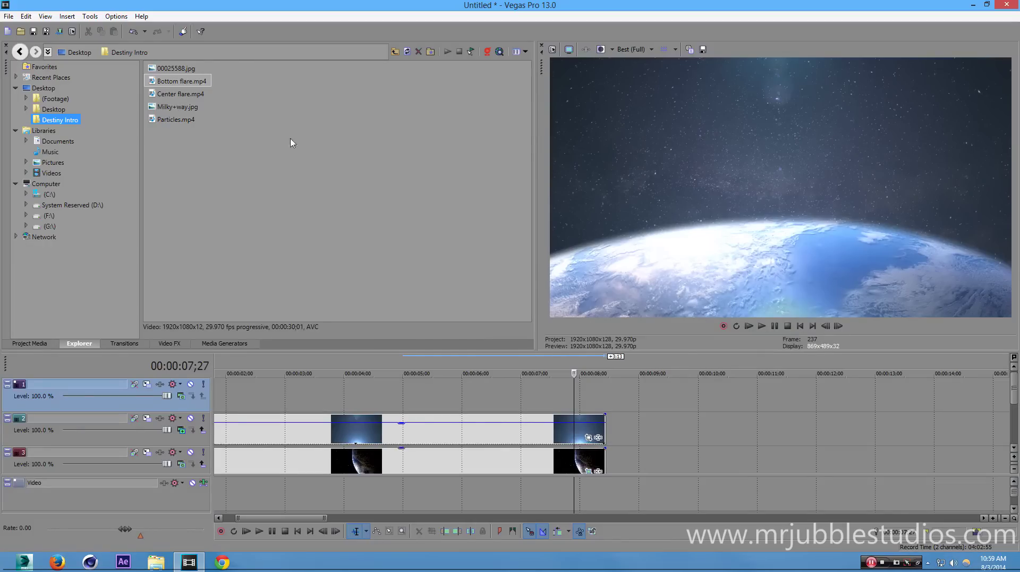
{"action": "left_click", "coordinate": [202, 101]}
{"action": "left_click_drag", "start_coordinate": [202, 101], "coordinate": [217, 397]}
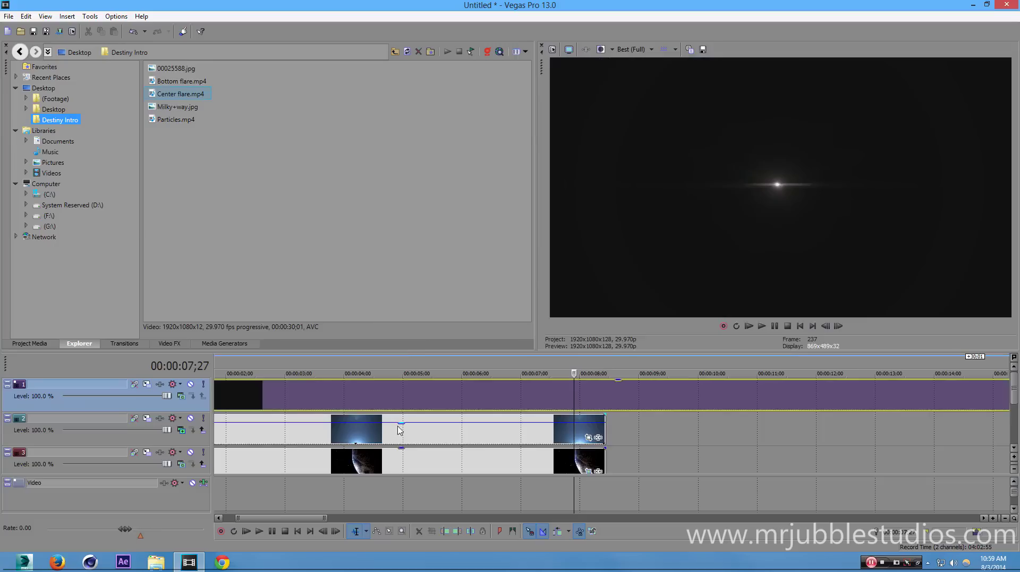
Set the Center flare track's compositing mode to Add and move the track below the bottom flare track.
{"action": "left_click", "coordinate": [181, 396]}
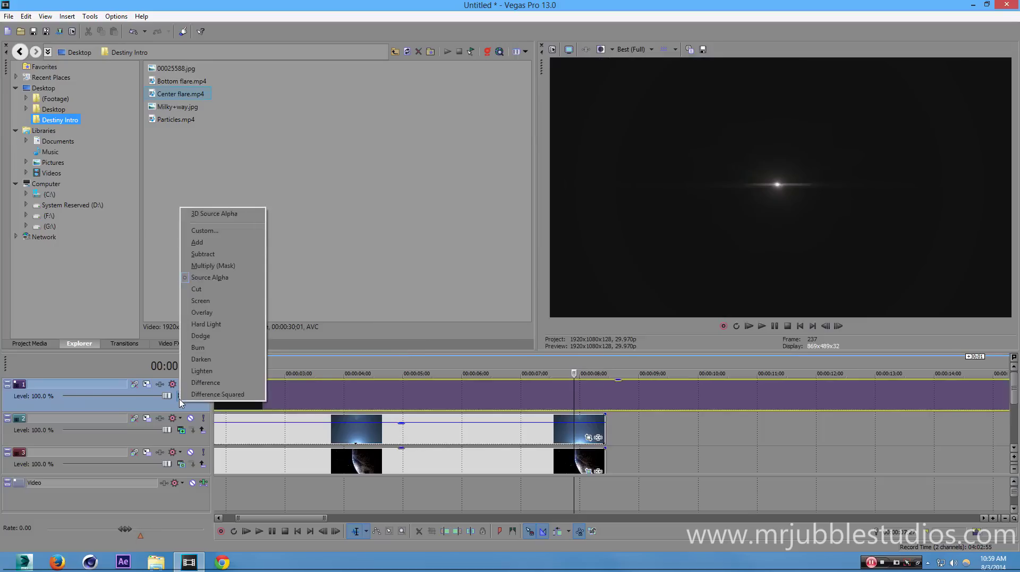
{"action": "left_click", "coordinate": [197, 242]}
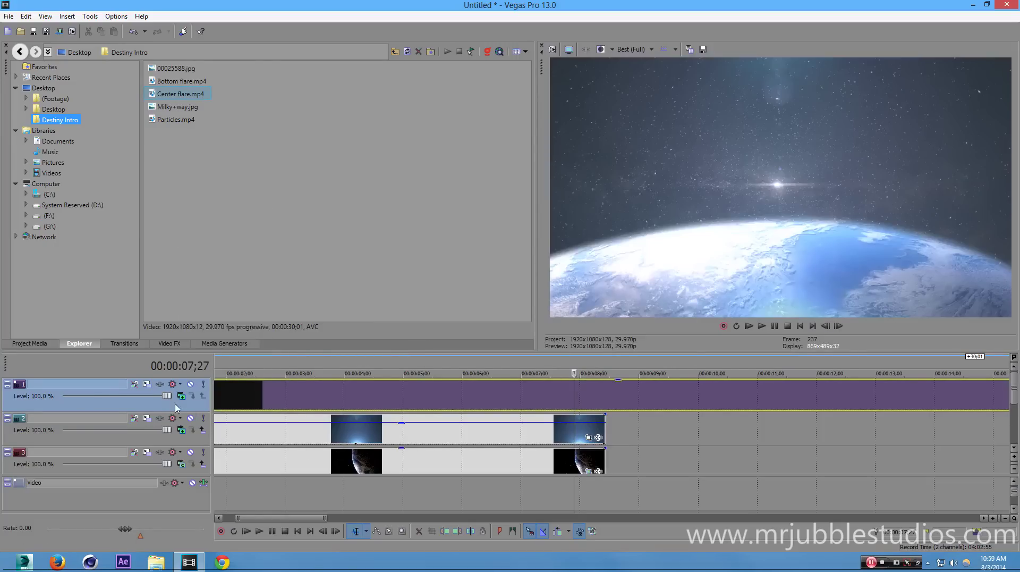
{"action": "key", "text": "alt+shift+Down"}
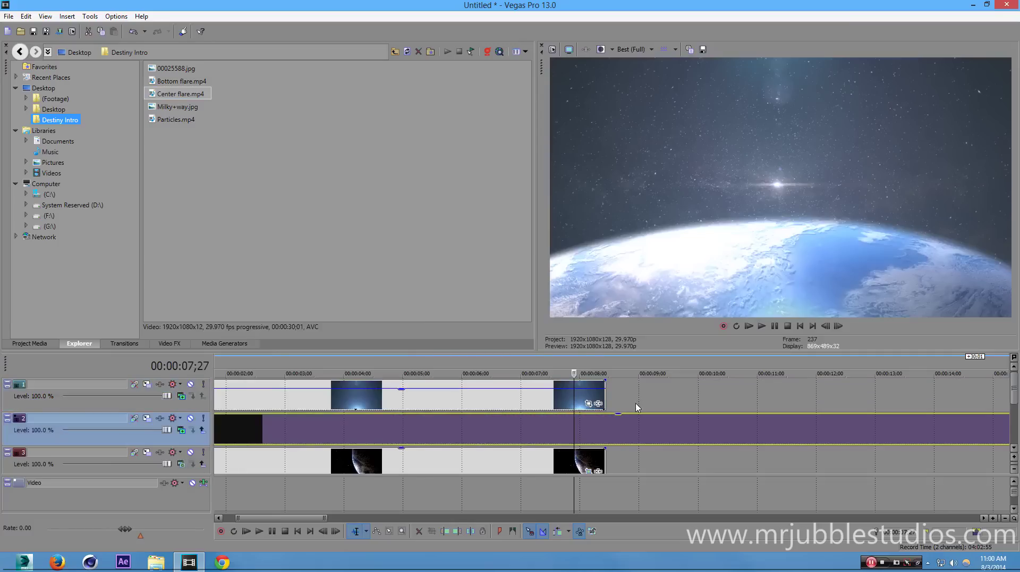
Trim the end of the Center flare event to line up with the end of the bottom flare and planet events.
{"action": "scroll", "coordinate": [559, 394], "scroll_direction": "down", "scroll_amount": 5}
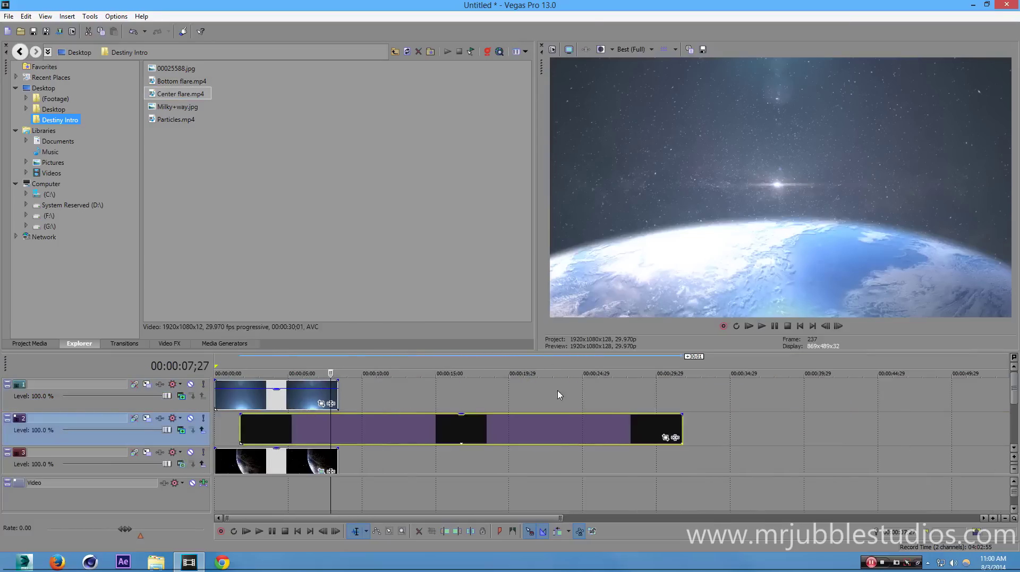
{"action": "left_click_drag", "start_coordinate": [682, 425], "coordinate": [336, 419]}
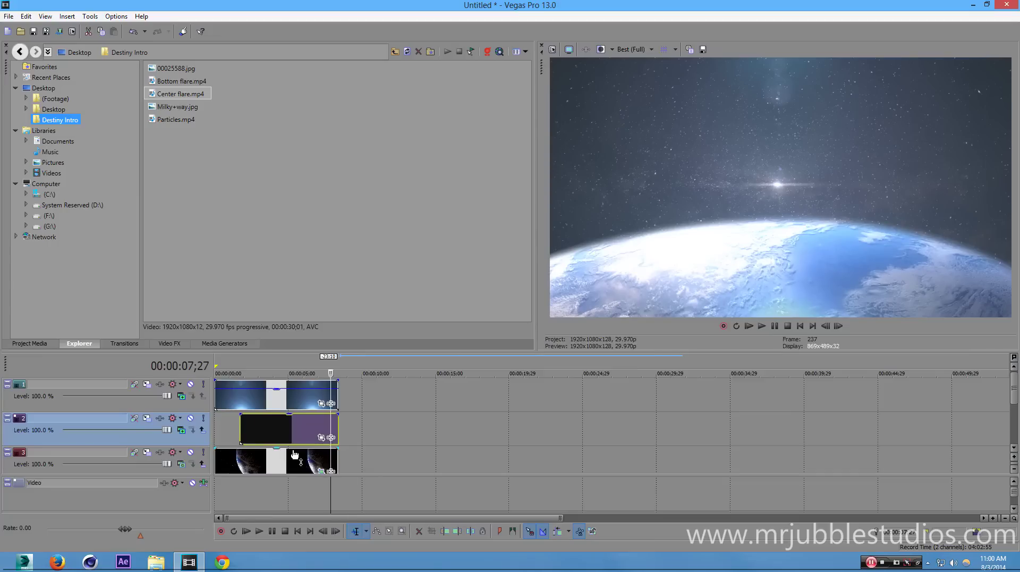
Refresh the Desktop folder's file list and place Name 2.mp4 at the start of a new video track above the others.
{"action": "left_click", "coordinate": [43, 88]}
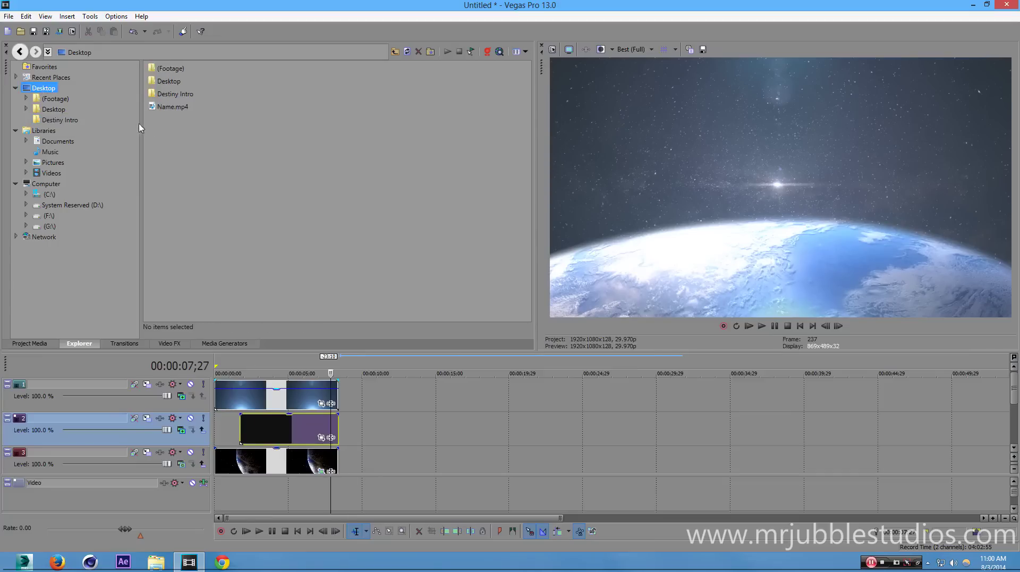
{"action": "left_click", "coordinate": [408, 52]}
{"action": "right_click", "coordinate": [522, 413]}
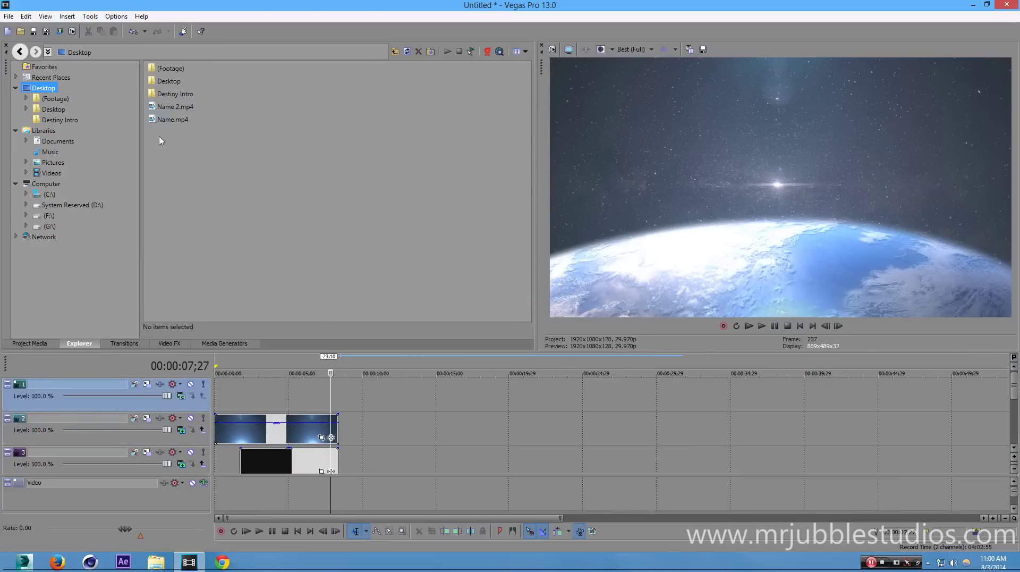
{"action": "left_click_drag", "start_coordinate": [175, 107], "coordinate": [239, 392]}
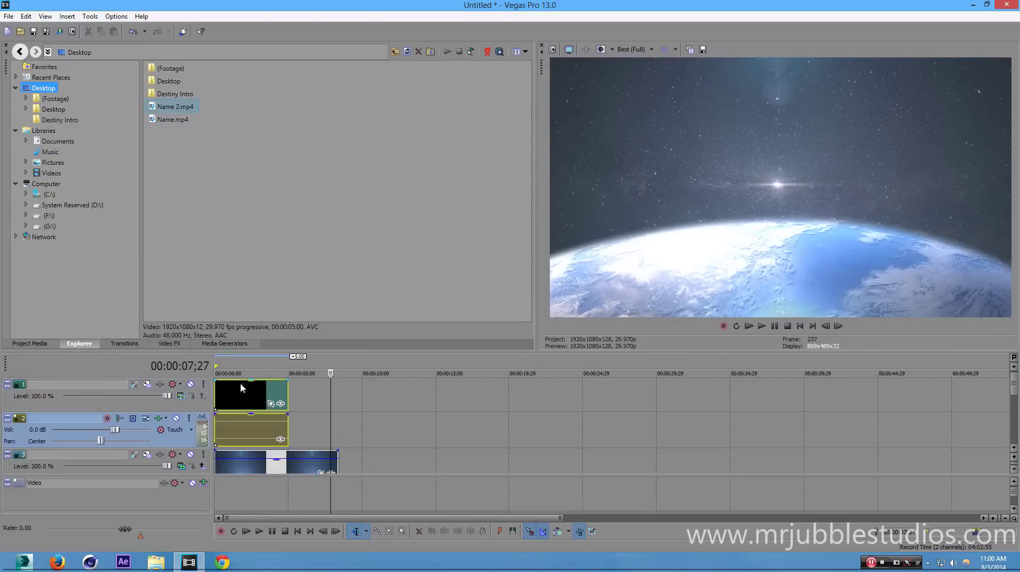
Delete the title clip's audio track and set the title track's compositing mode to Add.
{"action": "left_click", "coordinate": [239, 392]}
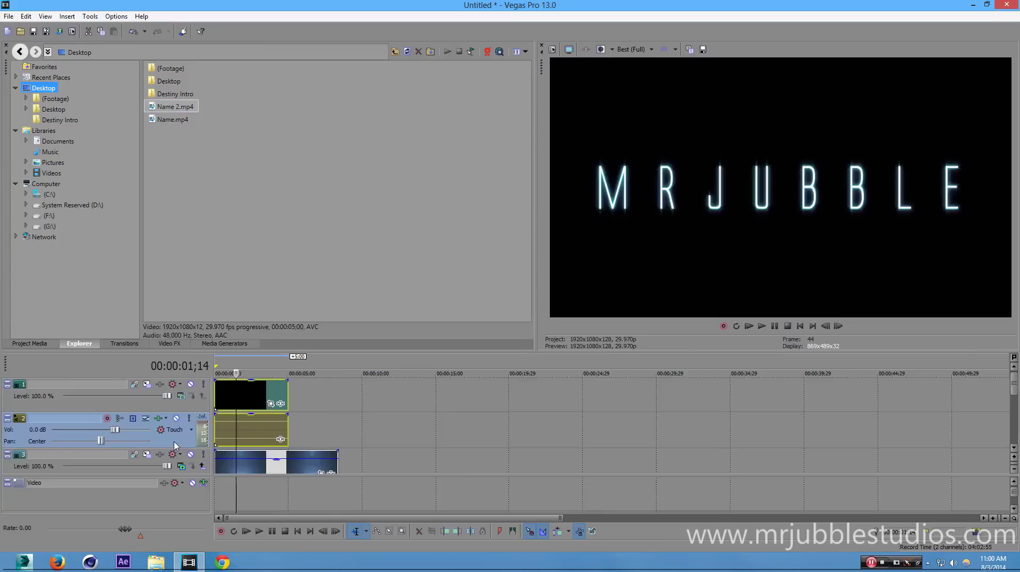
{"action": "key", "text": "Delete"}
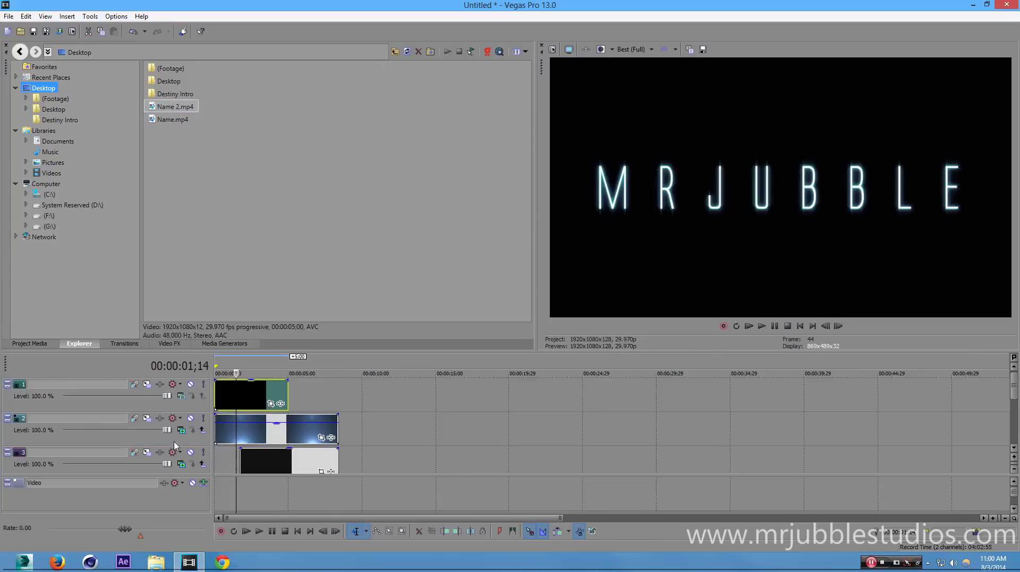
{"action": "right_click", "coordinate": [191, 403]}
{"action": "left_click", "coordinate": [151, 392]}
{"action": "left_click", "coordinate": [180, 397]}
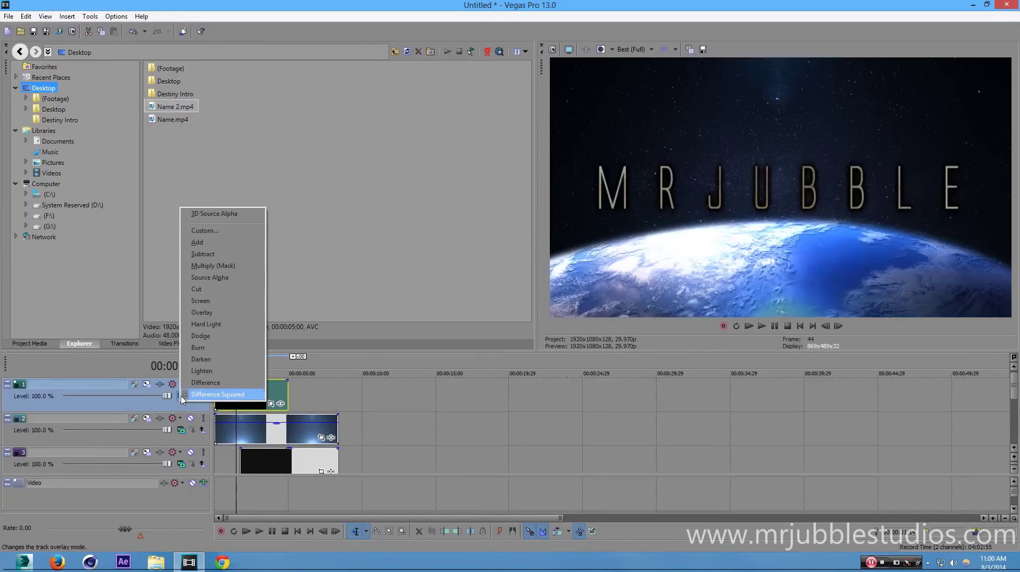
{"action": "left_click", "coordinate": [197, 242]}
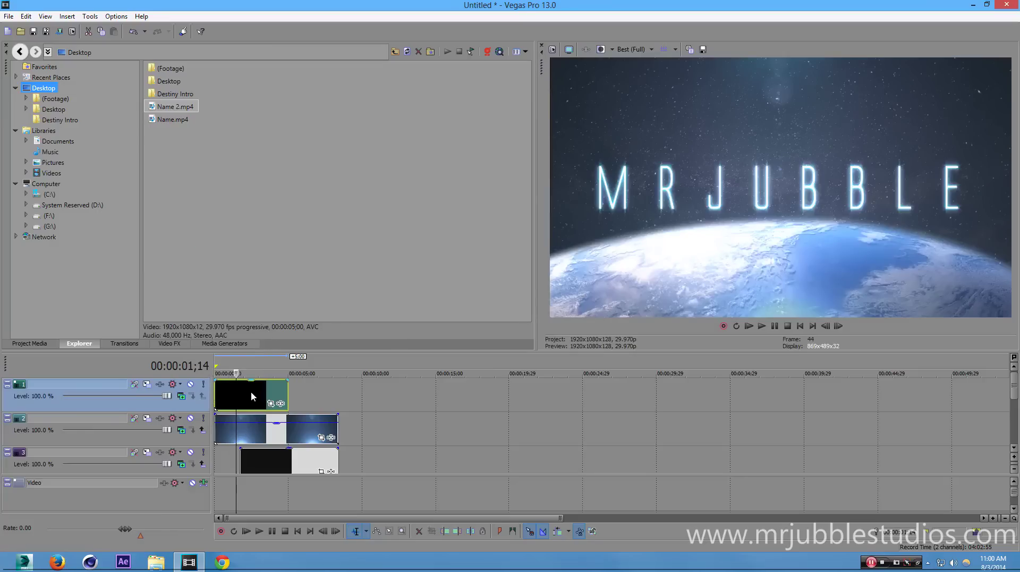
Move the title event aside to start at about 00:00:07;19 and return the playhead to the project start.
{"action": "left_click_drag", "start_coordinate": [251, 392], "coordinate": [364, 392]}
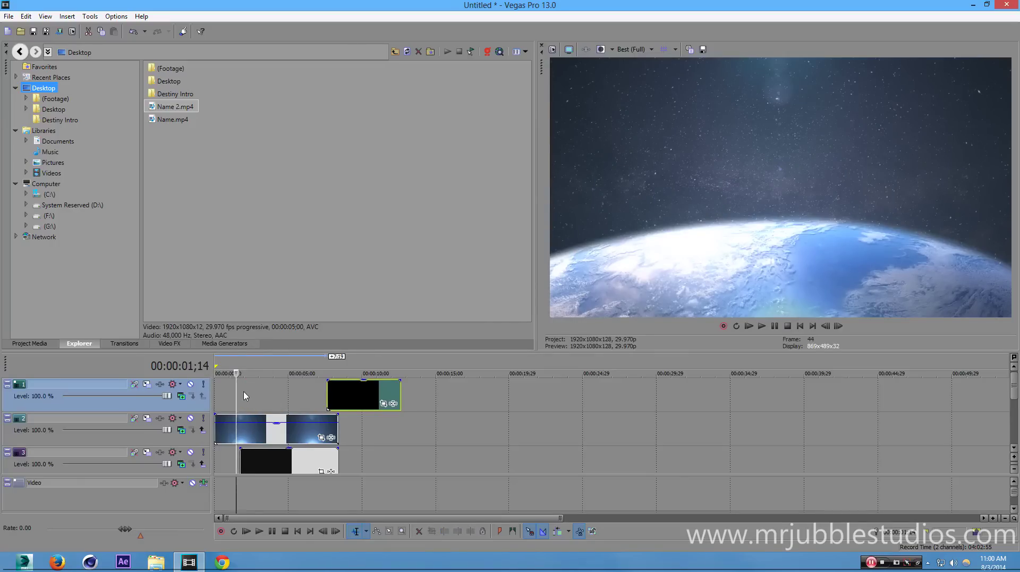
{"action": "left_click_drag", "start_coordinate": [234, 396], "coordinate": [205, 367]}
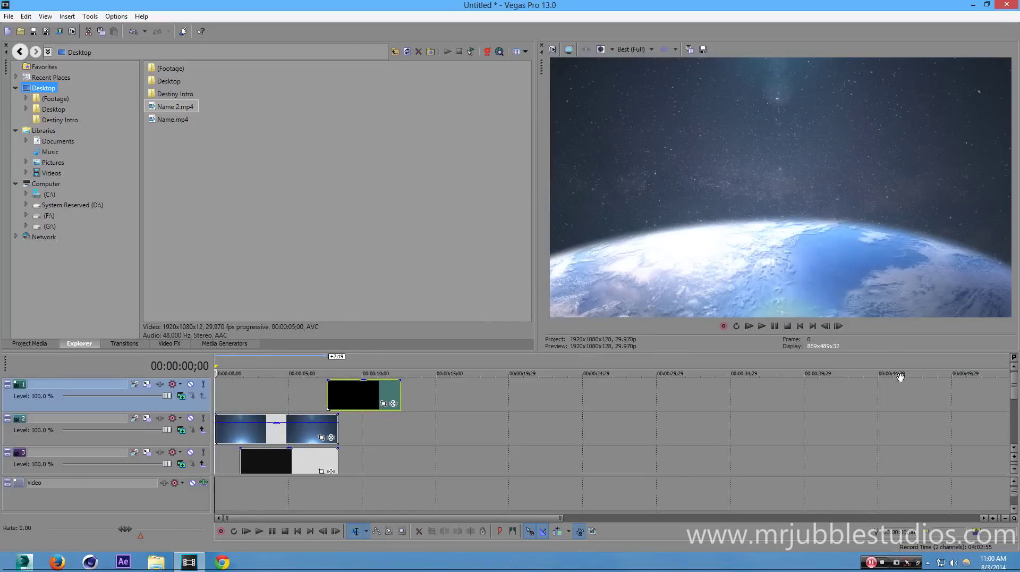
Add a Pan/Crop keyframe at 00:00:01;14 to the Milky+way event, shrinking its frame to about 1,247.5 by 831.2 for a zoom-in.
{"action": "left_click_drag", "start_coordinate": [1015, 386], "coordinate": [1015, 396]}
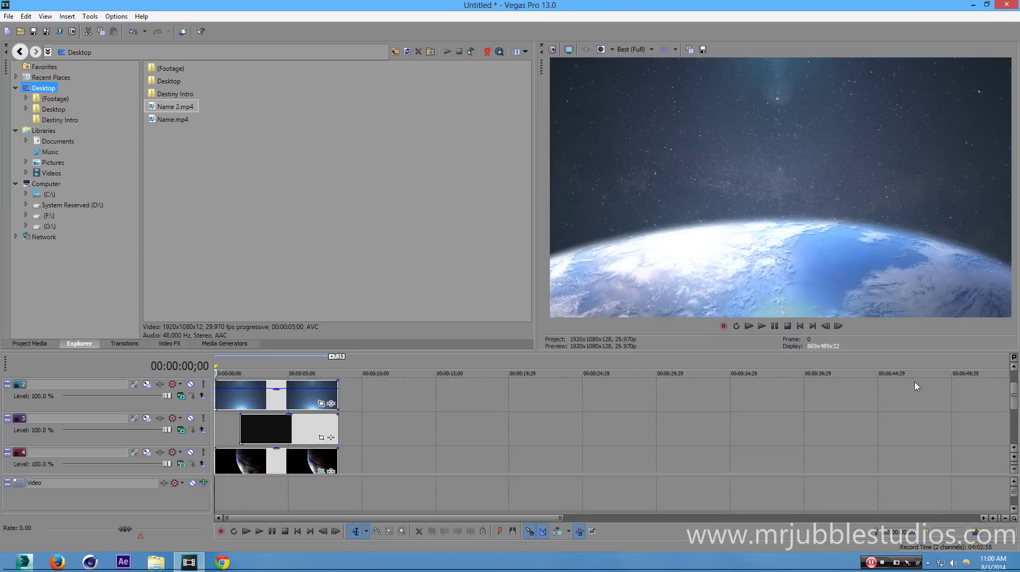
{"action": "left_click", "coordinate": [1013, 447]}
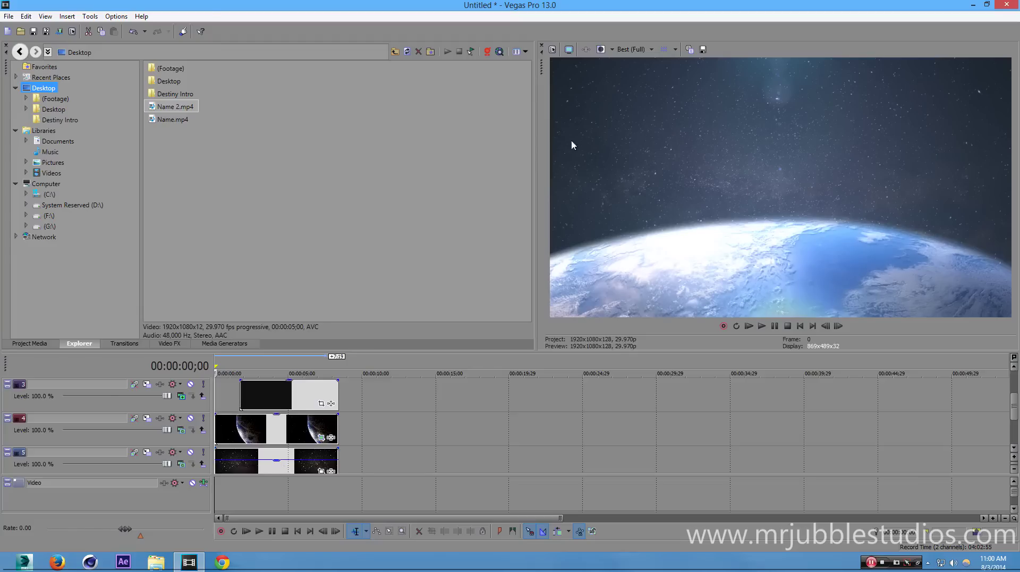
{"action": "left_click", "coordinate": [321, 471]}
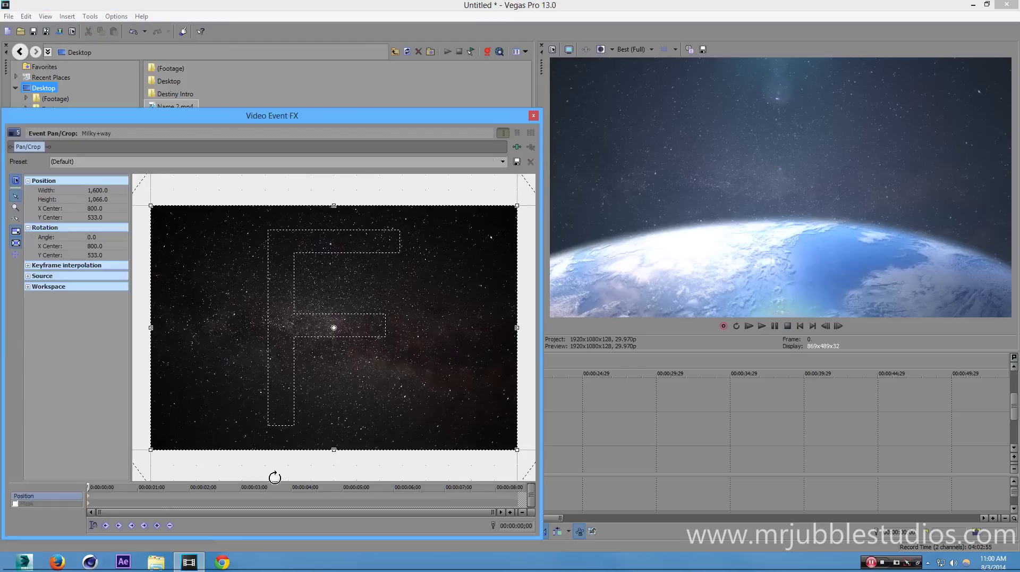
{"action": "left_click_drag", "start_coordinate": [89, 487], "coordinate": [162, 486]}
{"action": "left_click_drag", "start_coordinate": [153, 206], "coordinate": [192, 227]}
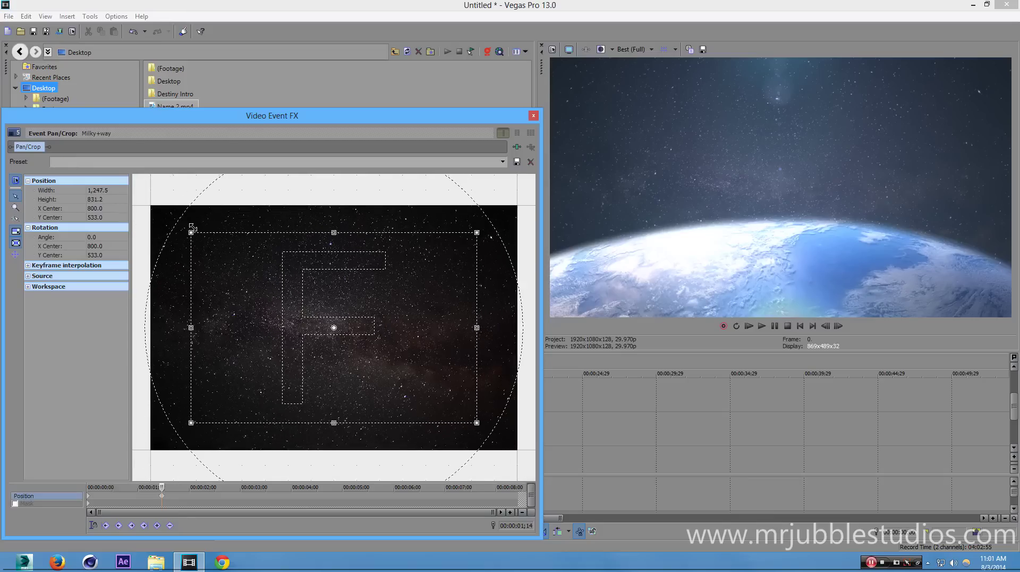
{"action": "left_click", "coordinate": [533, 116]}
Step through the opening frames to check the star background's zoom and return the playhead to the start.
{"action": "left_click", "coordinate": [336, 531]}
{"action": "left_click", "coordinate": [336, 531]}
{"action": "left_click", "coordinate": [335, 531]}
{"action": "left_click", "coordinate": [335, 531]}
{"action": "left_click", "coordinate": [336, 531]}
{"action": "left_click", "coordinate": [335, 531]}
{"action": "left_click", "coordinate": [336, 531]}
{"action": "left_click", "coordinate": [336, 531]}
{"action": "left_click", "coordinate": [336, 531]}
{"action": "left_click", "coordinate": [335, 531]}
{"action": "left_click", "coordinate": [336, 531]}
{"action": "left_click", "coordinate": [336, 531]}
{"action": "left_click", "coordinate": [336, 531]}
{"action": "left_click", "coordinate": [216, 452]}
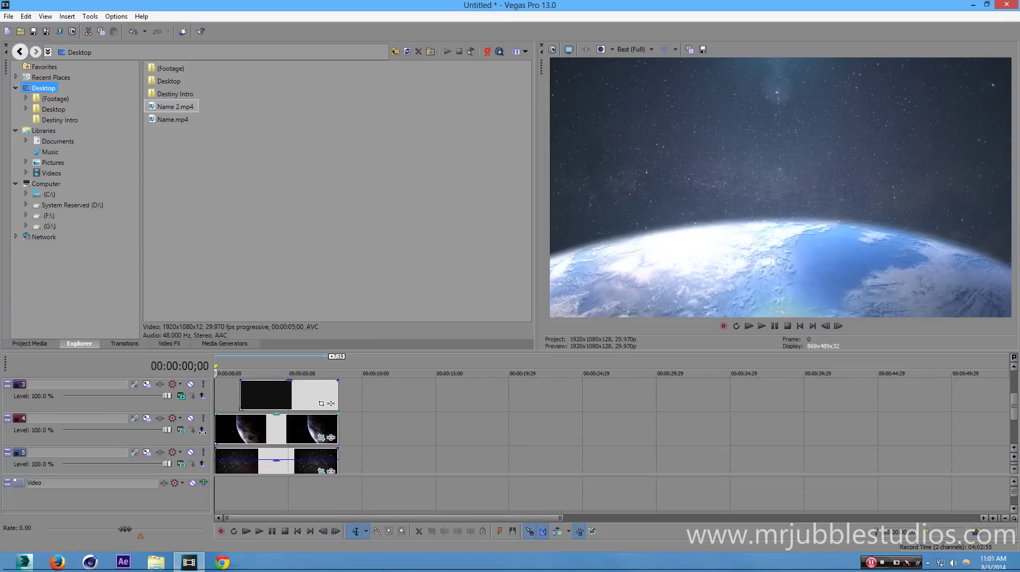
Add a Pan/Crop keyframe at 00:00:01;15 to the planet event, shrinking its frame to about 702.7 by 395.3.
{"action": "left_click", "coordinate": [321, 437]}
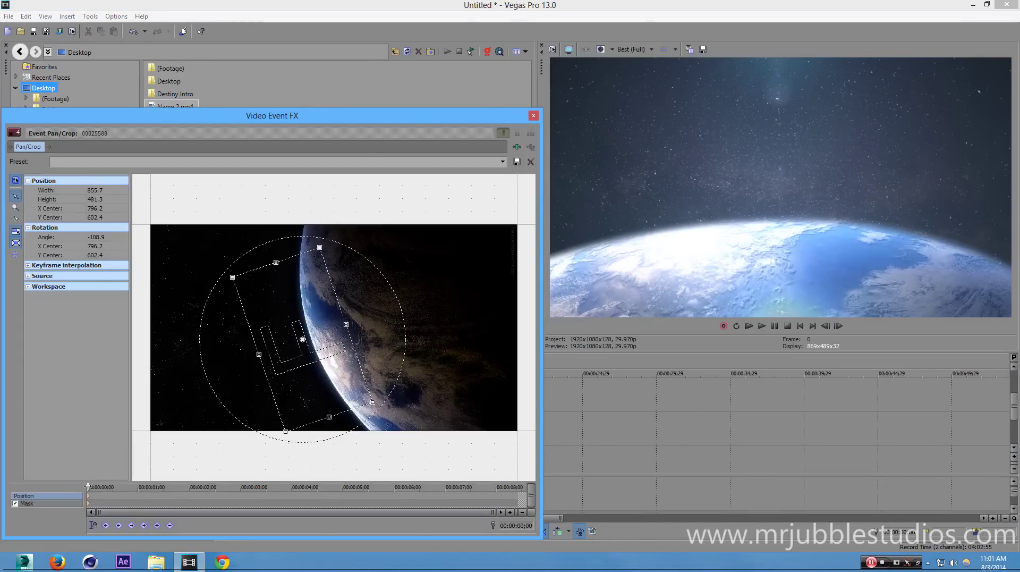
{"action": "left_click_drag", "start_coordinate": [144, 488], "coordinate": [164, 490]}
{"action": "left_click_drag", "start_coordinate": [320, 246], "coordinate": [311, 247]}
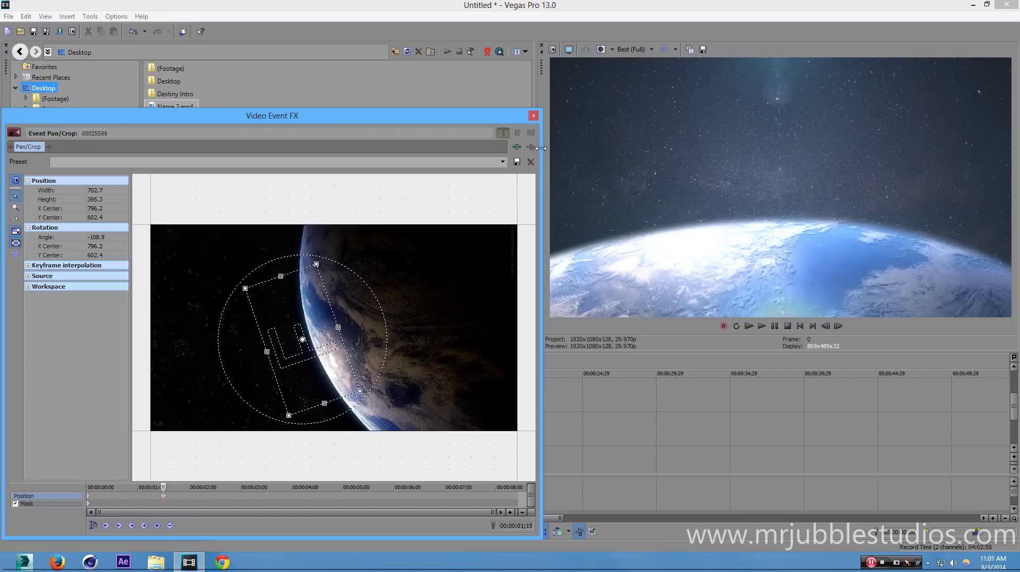
{"action": "left_click", "coordinate": [533, 116]}
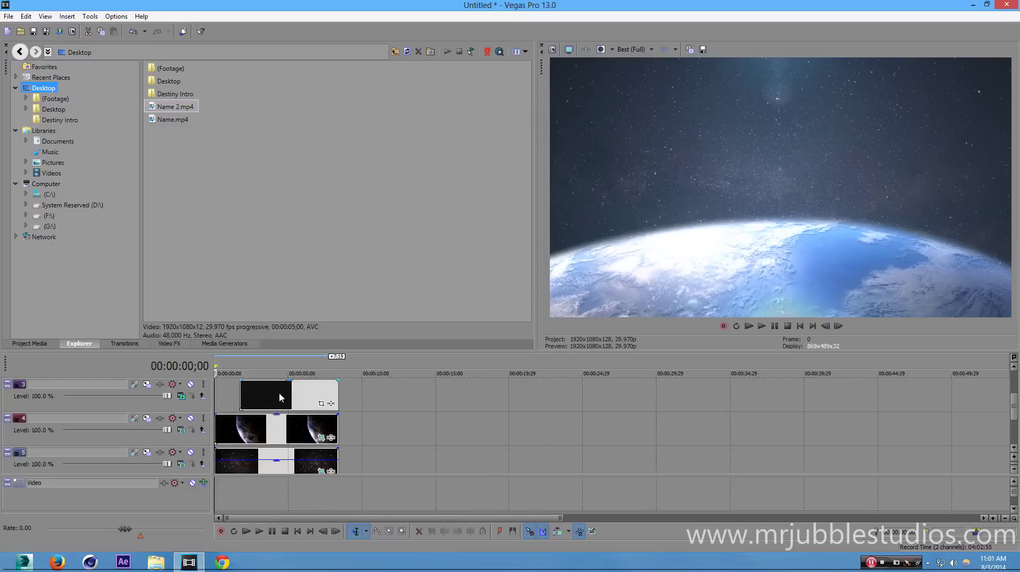
Step frame by frame from the start to 00:00:01;18 to examine the combined star and planet zoom.
{"action": "left_click", "coordinate": [337, 531]}
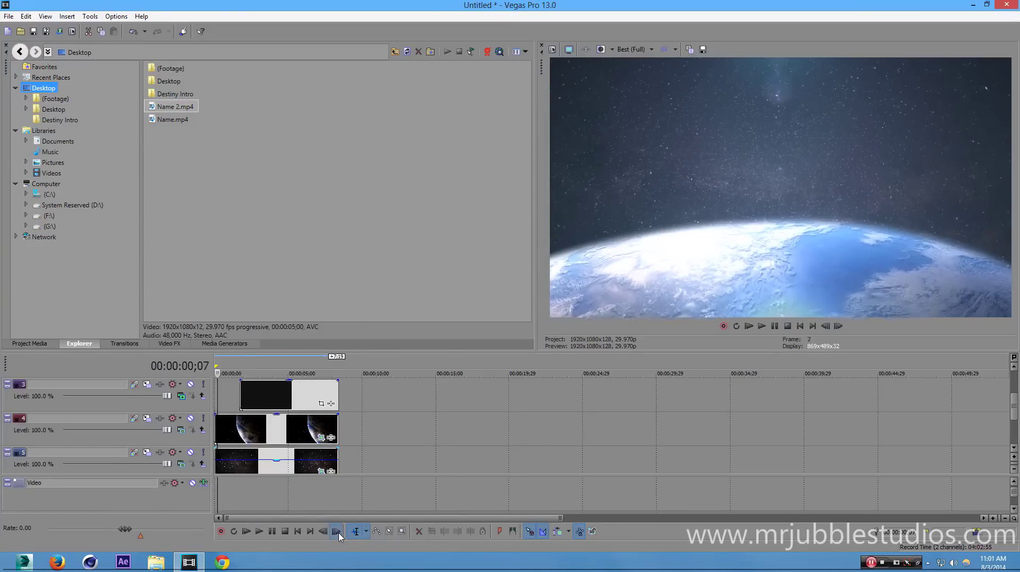
{"action": "left_click", "coordinate": [337, 531]}
{"action": "left_click", "coordinate": [337, 531]}
{"action": "left_click", "coordinate": [337, 531]}
{"action": "left_click", "coordinate": [337, 531]}
{"action": "left_click", "coordinate": [336, 531]}
{"action": "left_click", "coordinate": [337, 531]}
{"action": "left_click", "coordinate": [336, 531]}
{"action": "left_click", "coordinate": [337, 531]}
{"action": "left_click", "coordinate": [337, 531]}
{"action": "left_click", "coordinate": [337, 531]}
{"action": "left_click", "coordinate": [337, 531]}
{"action": "left_click", "coordinate": [337, 531]}
{"action": "left_click", "coordinate": [337, 531]}
{"action": "left_click", "coordinate": [337, 531]}
{"action": "left_click", "coordinate": [337, 531]}
{"action": "left_click", "coordinate": [337, 531]}
{"action": "left_click", "coordinate": [337, 531]}
{"action": "left_click", "coordinate": [337, 531]}
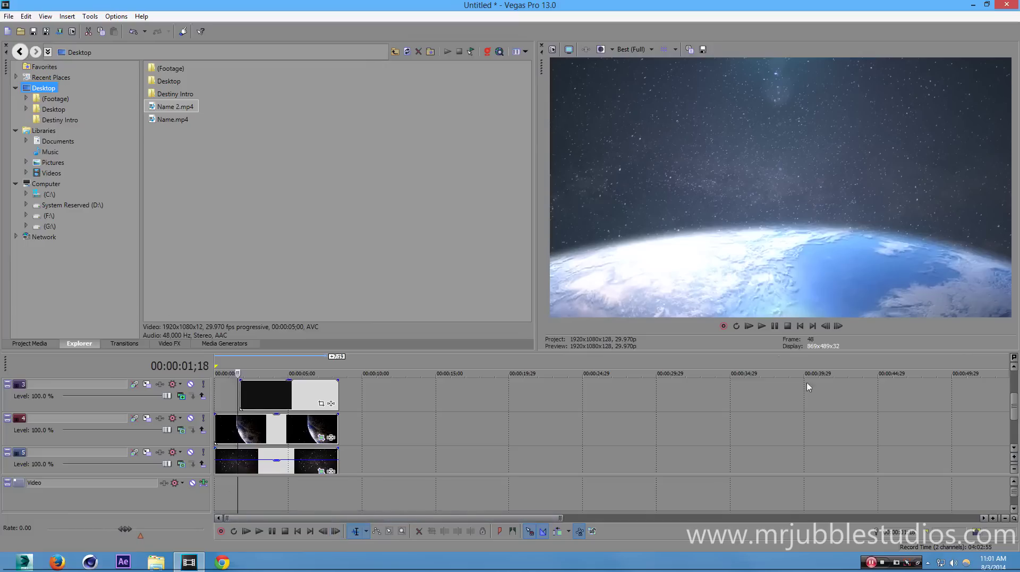
Move the title event to start at 00:00:01;18 and preview its opening frames up to 00:00:01;28.
{"action": "left_click_drag", "start_coordinate": [1014, 409], "coordinate": [1014, 383]}
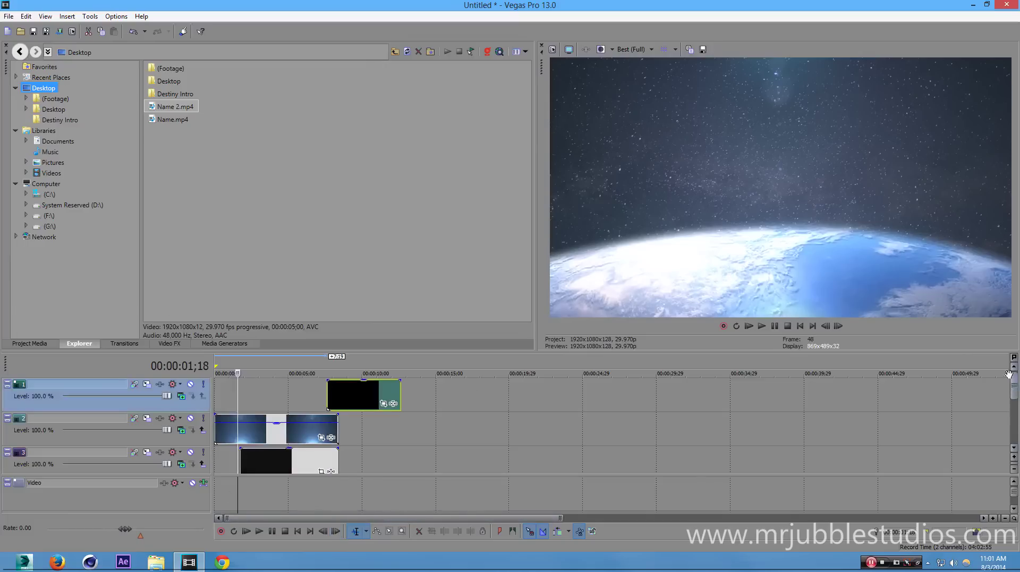
{"action": "left_click_drag", "start_coordinate": [365, 396], "coordinate": [278, 408]}
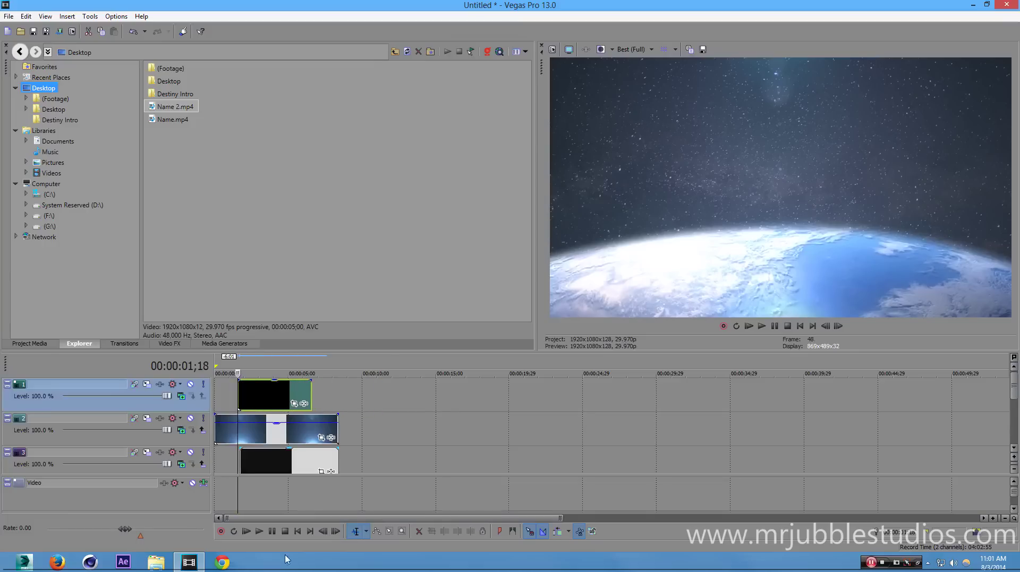
{"action": "left_click", "coordinate": [337, 531]}
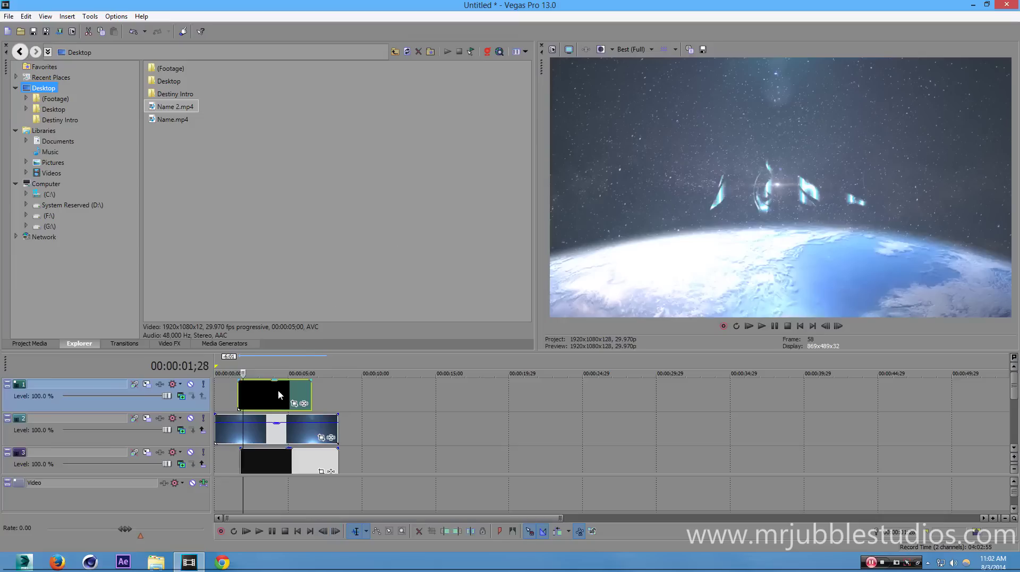
With 00:00:04;10 previewed, set the title event's Pan/Crop frame to about 2,866.5 by 1,612.4 with a Y center of about 666.4.
{"action": "left_click", "coordinate": [278, 360]}
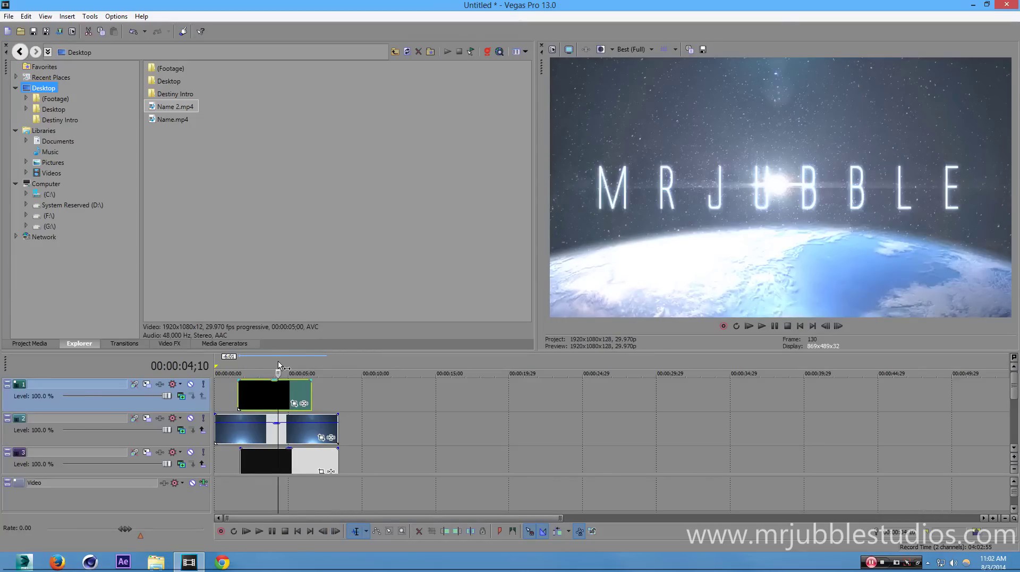
{"action": "left_click", "coordinate": [304, 403]}
{"action": "scroll", "coordinate": [319, 353], "scroll_direction": "down", "scroll_amount": 3}
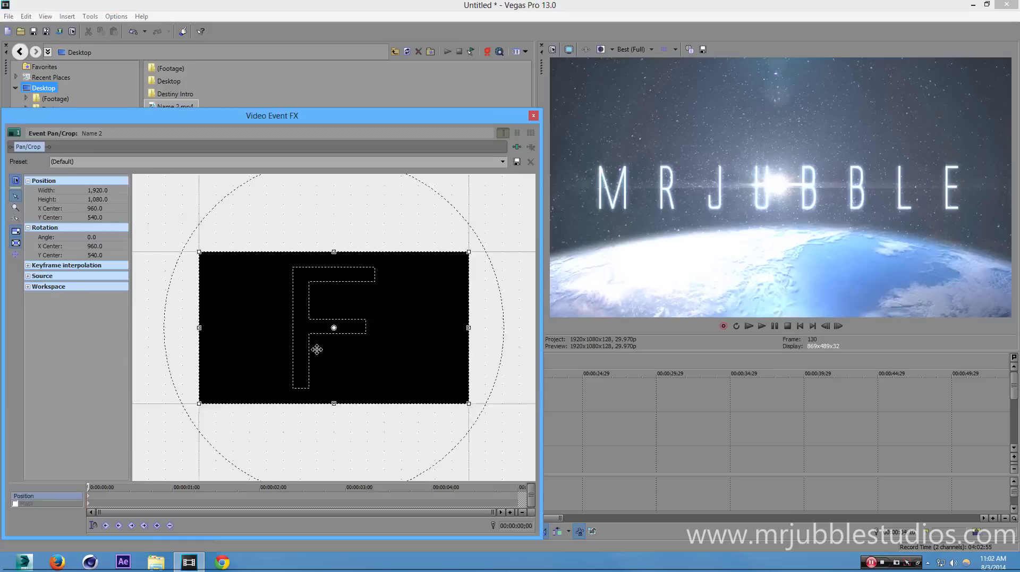
{"action": "left_click_drag", "start_coordinate": [410, 284], "coordinate": [451, 262]}
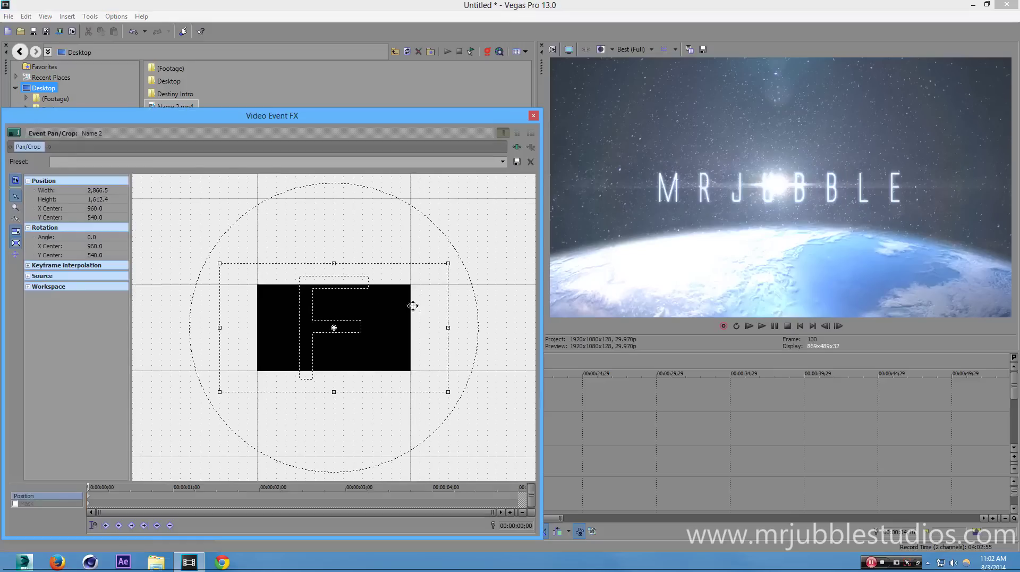
{"action": "left_click_drag", "start_coordinate": [376, 336], "coordinate": [375, 336]}
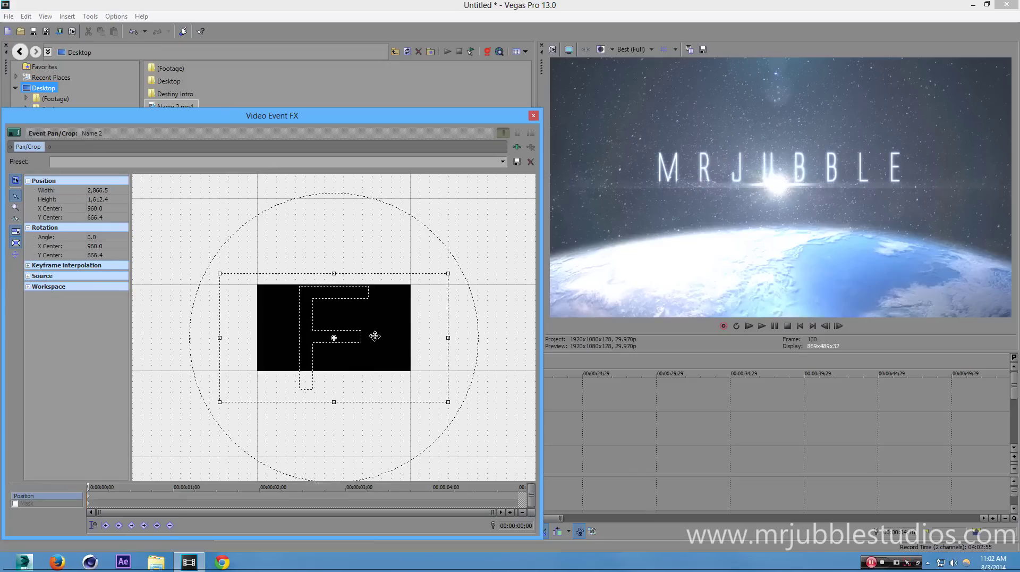
{"action": "left_click", "coordinate": [534, 115]}
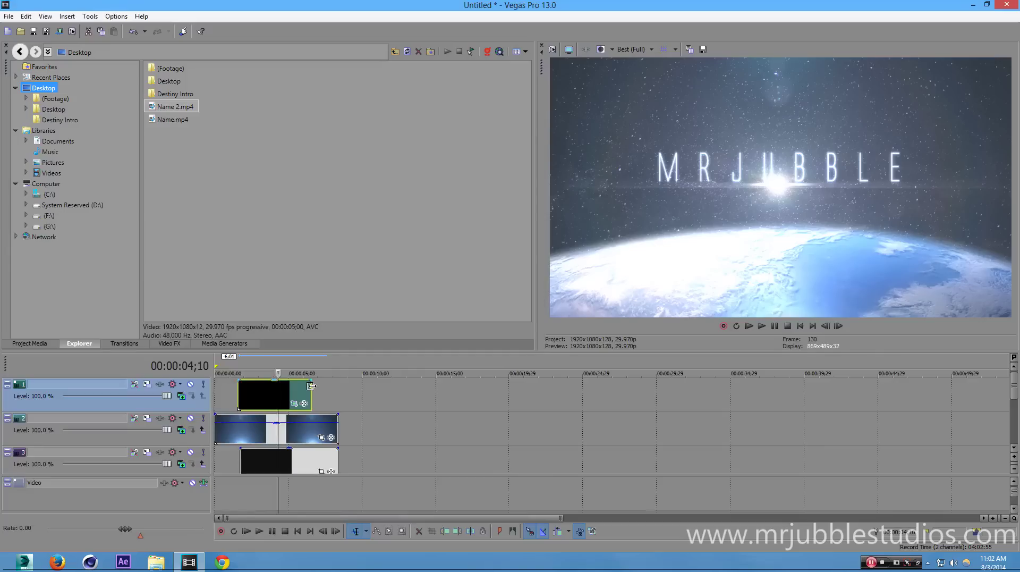
Extend the end of the title event to line up with the end of the bottom flare event.
{"action": "mouse_move", "coordinate": [312, 386]}
{"action": "left_mouse_down"}
{"action": "mouse_move", "coordinate": [340, 394]}
{"action": "mouse_move", "coordinate": [312, 396]}
{"action": "left_mouse_up"}
{"action": "left_click_drag", "start_coordinate": [310, 392], "coordinate": [337, 400]}
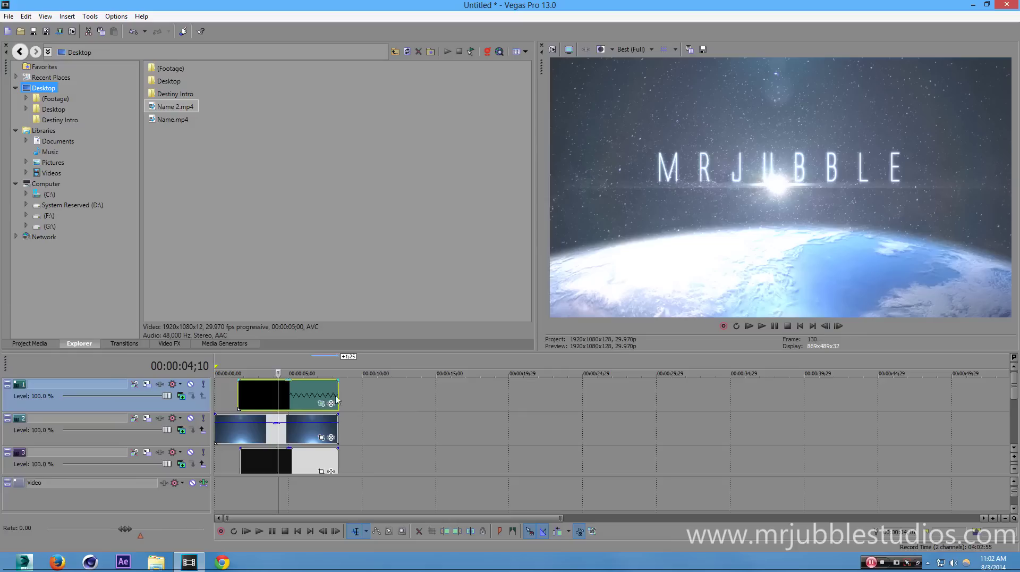
{"action": "left_click", "coordinate": [239, 364]}
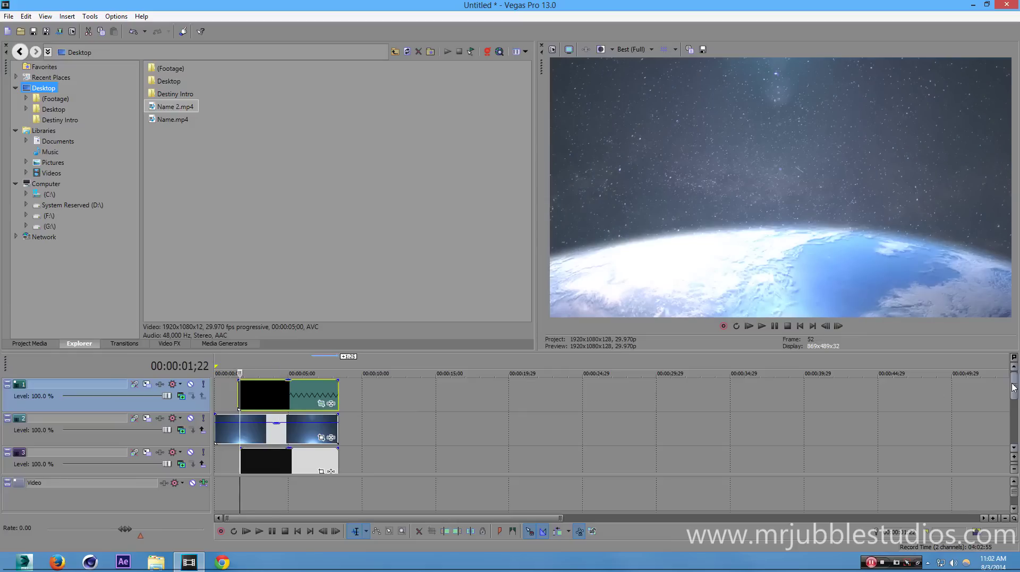
{"action": "scroll", "coordinate": [1014, 382], "scroll_direction": "down", "scroll_amount": 2}
{"action": "scroll", "coordinate": [1014, 383], "scroll_direction": "up", "scroll_amount": 2}
{"action": "scroll", "coordinate": [240, 409], "scroll_direction": "down", "scroll_amount": 2}
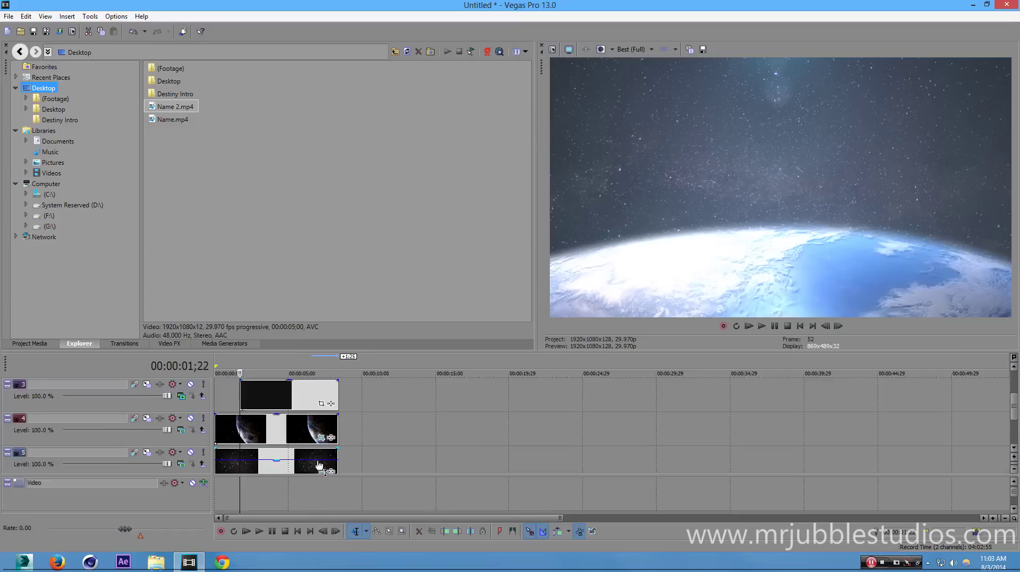
{"action": "scroll", "coordinate": [1009, 425], "scroll_direction": "up", "scroll_amount": 2}
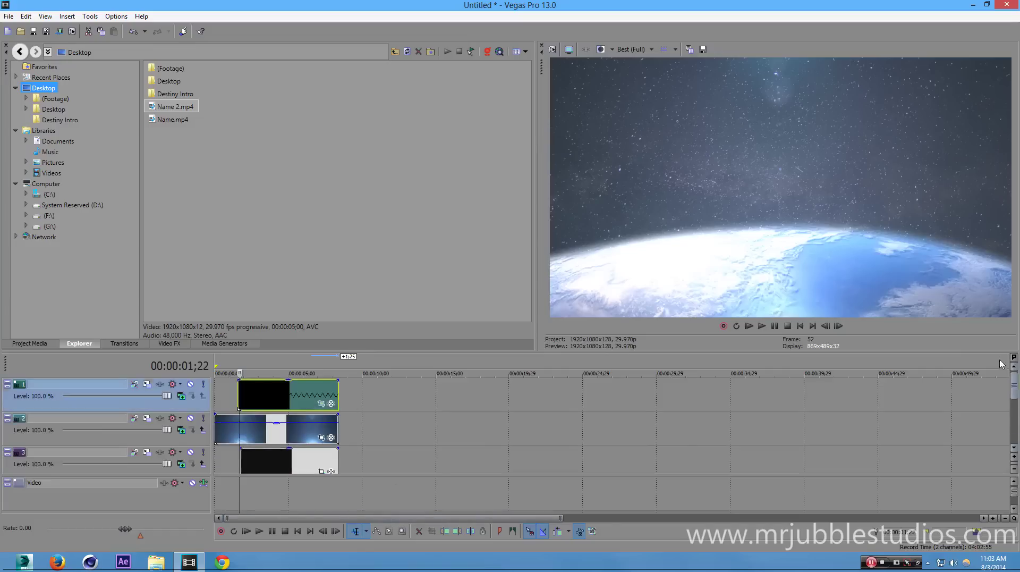
Step frame by frame from the start to 00:00:02;07 to examine how the zoom leads into the title reveal.
{"action": "left_click", "coordinate": [218, 369]}
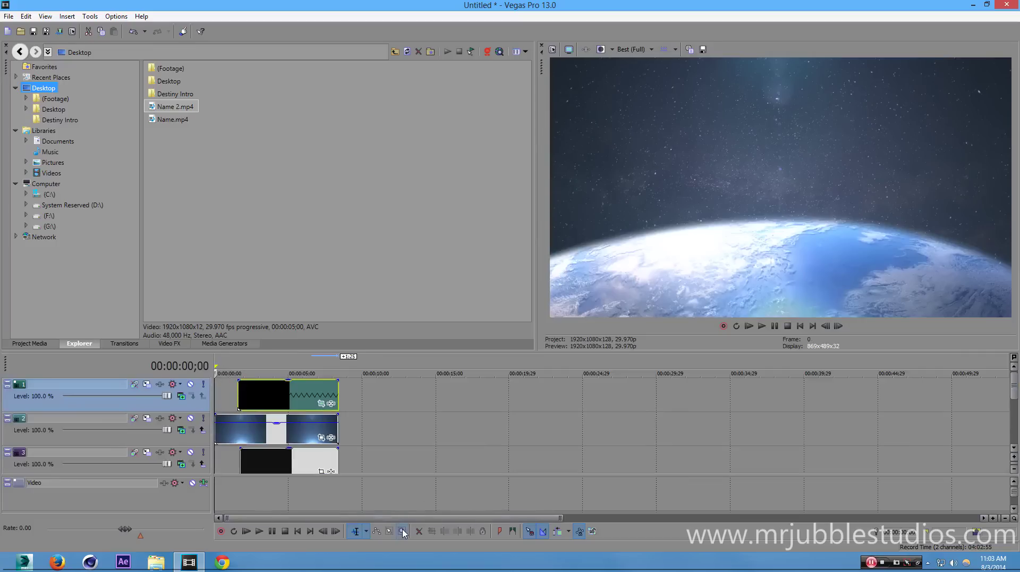
{"action": "left_click", "coordinate": [336, 531]}
{"action": "left_click", "coordinate": [337, 531]}
{"action": "left_click", "coordinate": [337, 531]}
{"action": "left_click", "coordinate": [336, 531]}
{"action": "left_click", "coordinate": [336, 531]}
{"action": "left_click", "coordinate": [336, 531]}
{"action": "left_click", "coordinate": [336, 531]}
{"action": "left_click", "coordinate": [337, 532]}
{"action": "left_click", "coordinate": [336, 531]}
{"action": "left_click", "coordinate": [336, 531]}
{"action": "left_click", "coordinate": [336, 532]}
{"action": "left_click", "coordinate": [337, 532]}
{"action": "left_click", "coordinate": [336, 531]}
{"action": "left_click", "coordinate": [337, 531]}
{"action": "left_click", "coordinate": [337, 531]}
{"action": "left_click", "coordinate": [336, 532]}
{"action": "left_click", "coordinate": [336, 532]}
{"action": "left_click", "coordinate": [337, 531]}
{"action": "left_click", "coordinate": [336, 531]}
{"action": "left_click", "coordinate": [336, 531]}
{"action": "left_click", "coordinate": [336, 532]}
{"action": "left_click", "coordinate": [336, 531]}
{"action": "left_click", "coordinate": [336, 531]}
{"action": "left_click", "coordinate": [336, 531]}
{"action": "left_click", "coordinate": [337, 532]}
{"action": "left_click", "coordinate": [336, 531]}
{"action": "left_click", "coordinate": [336, 531]}
{"action": "left_click", "coordinate": [336, 531]}
{"action": "left_click", "coordinate": [337, 532]}
{"action": "left_click", "coordinate": [336, 532]}
{"action": "left_click", "coordinate": [336, 531]}
{"action": "left_click", "coordinate": [336, 531]}
{"action": "left_click", "coordinate": [336, 531]}
{"action": "left_click", "coordinate": [336, 532]}
{"action": "left_click", "coordinate": [337, 531]}
{"action": "left_click", "coordinate": [337, 531]}
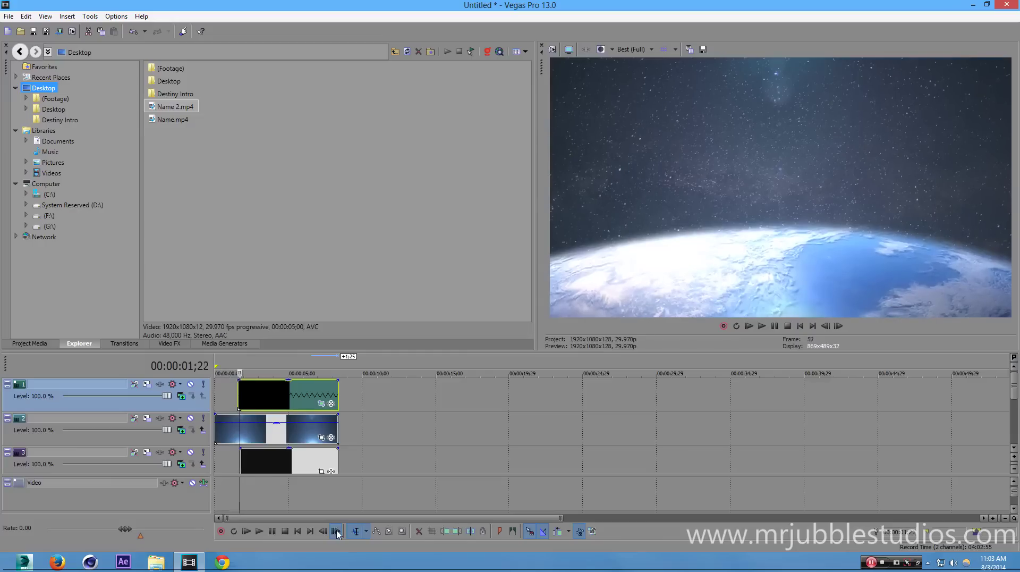
{"action": "left_click", "coordinate": [337, 531]}
{"action": "left_click", "coordinate": [336, 531]}
{"action": "left_click", "coordinate": [336, 532]}
{"action": "left_click", "coordinate": [336, 531]}
{"action": "left_click", "coordinate": [336, 531]}
{"action": "left_click", "coordinate": [336, 532]}
{"action": "left_click", "coordinate": [336, 532]}
{"action": "left_click", "coordinate": [337, 531]}
{"action": "left_click", "coordinate": [337, 531]}
{"action": "left_click", "coordinate": [336, 531]}
{"action": "left_click", "coordinate": [336, 531]}
{"action": "left_click", "coordinate": [337, 531]}
{"action": "left_click", "coordinate": [337, 531]}
{"action": "left_click", "coordinate": [336, 532]}
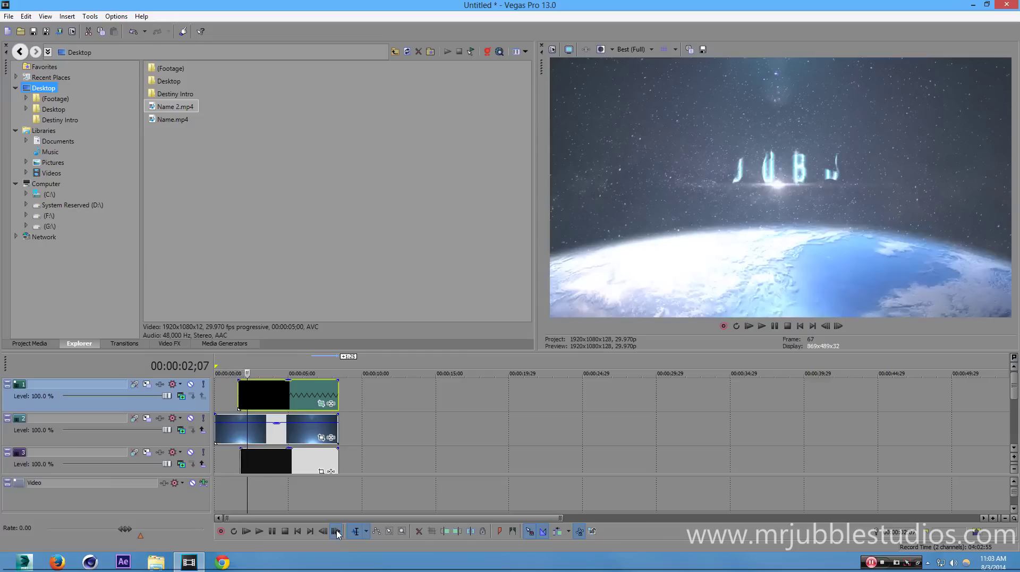
Step back and forth between 00:00:01;09 and 00:00:01;23 to examine the frames where the title and center flare first appear.
{"action": "left_click", "coordinate": [238, 433]}
{"action": "left_click", "coordinate": [234, 433]}
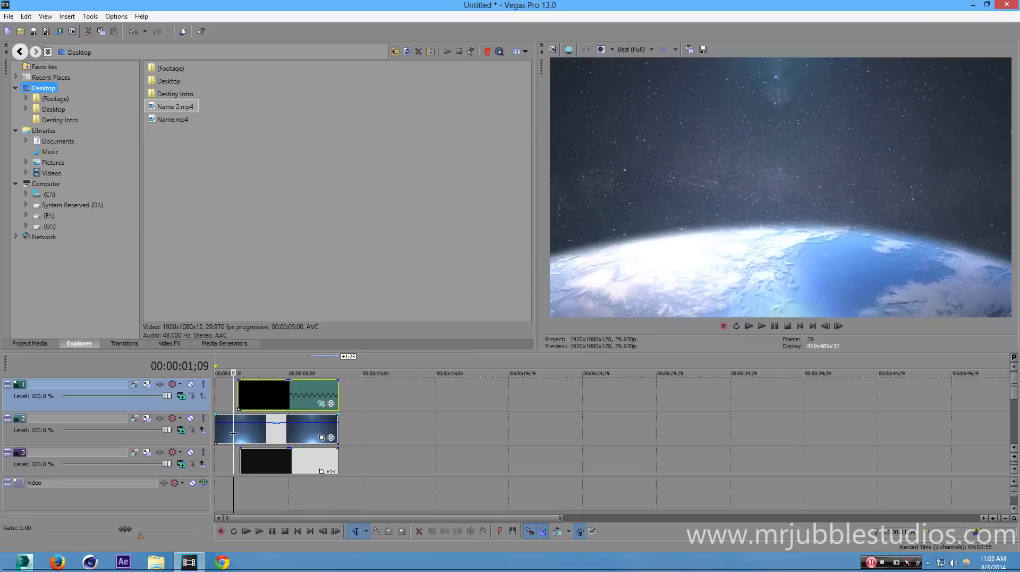
{"action": "left_click", "coordinate": [335, 531]}
{"action": "left_click", "coordinate": [336, 532]}
{"action": "left_click", "coordinate": [336, 532]}
{"action": "left_click", "coordinate": [336, 532]}
{"action": "left_click", "coordinate": [336, 531]}
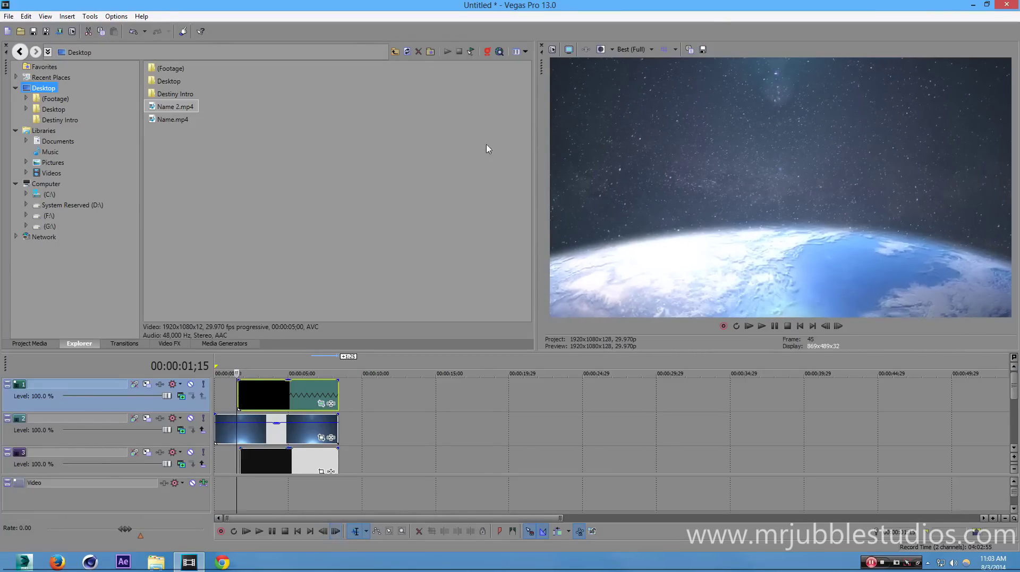
{"action": "left_click", "coordinate": [335, 531]}
{"action": "left_click", "coordinate": [336, 531]}
{"action": "left_click", "coordinate": [335, 531]}
{"action": "left_click", "coordinate": [336, 531]}
{"action": "left_click", "coordinate": [336, 531]}
{"action": "left_click", "coordinate": [336, 531]}
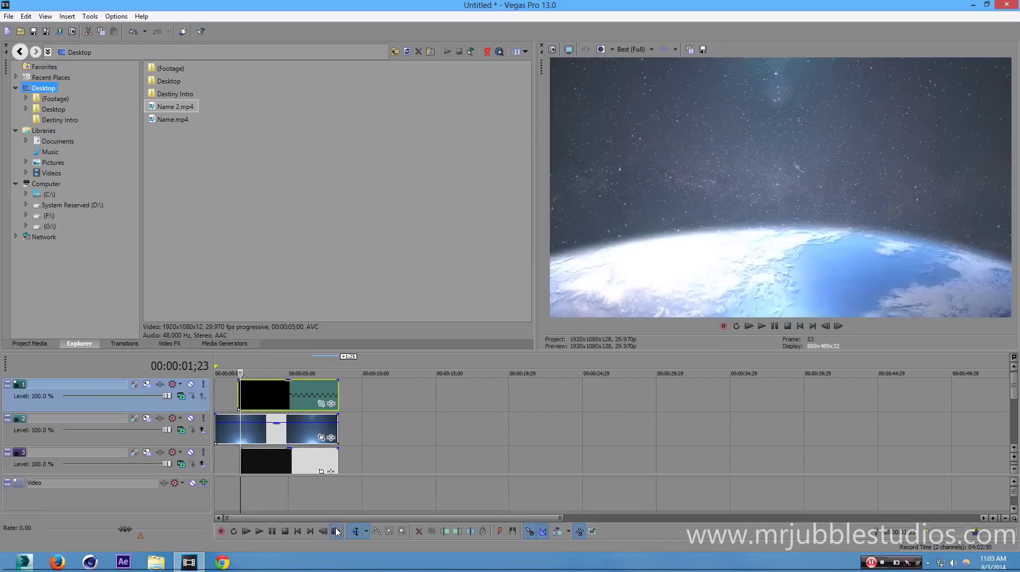
{"action": "left_click", "coordinate": [325, 532]}
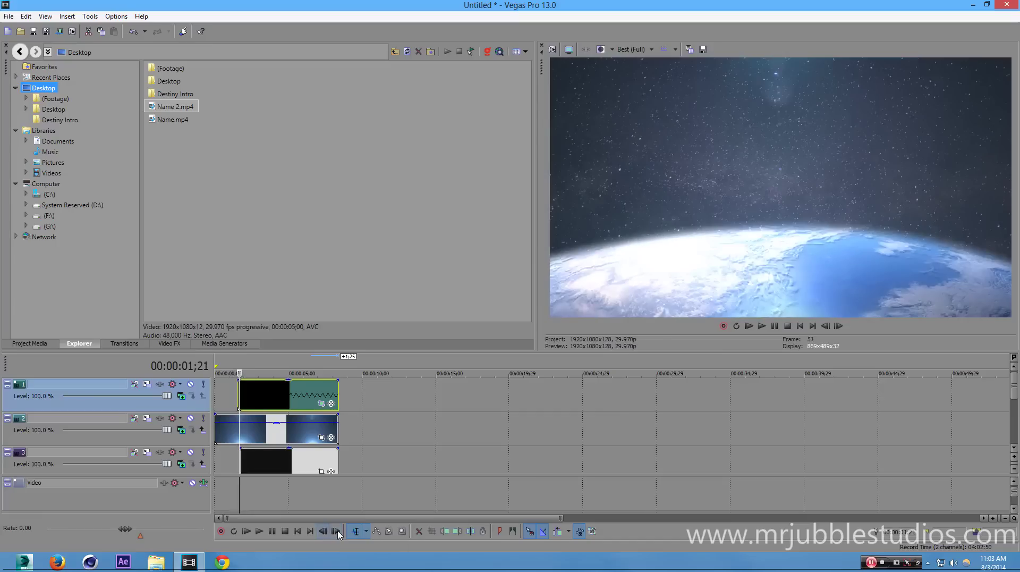
{"action": "left_click", "coordinate": [336, 531]}
{"action": "left_click", "coordinate": [329, 532]}
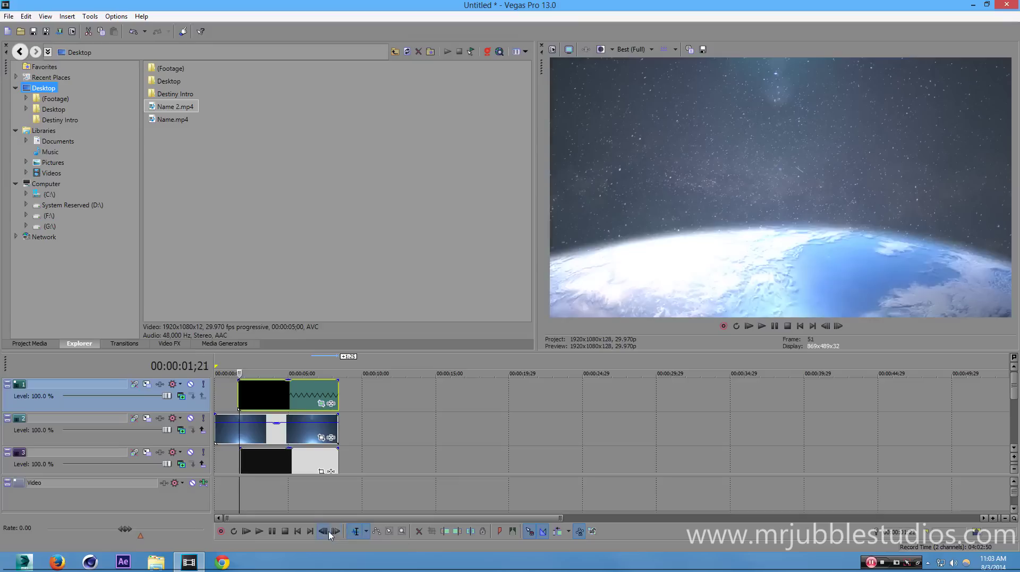
{"action": "left_click", "coordinate": [334, 532]}
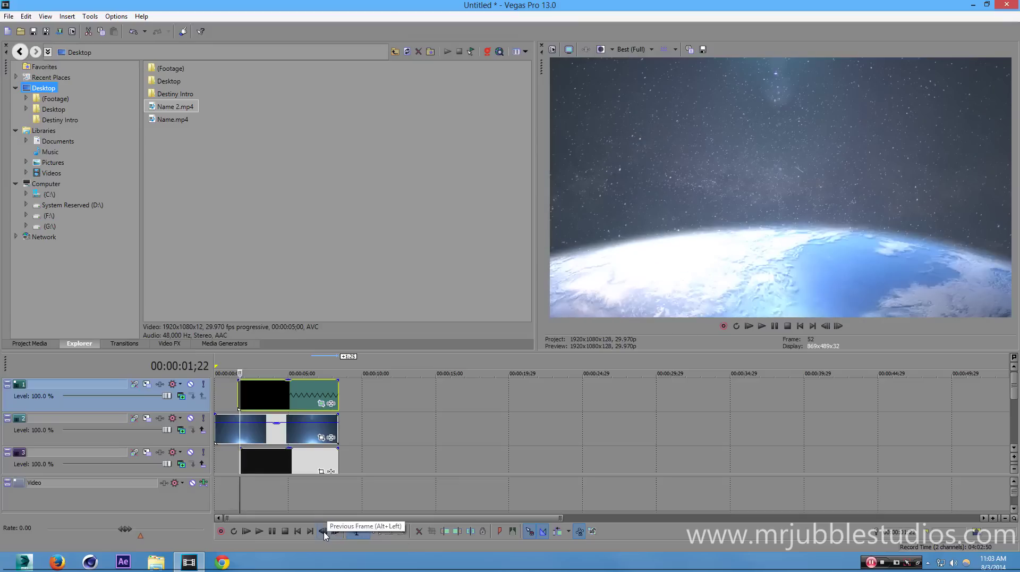
{"action": "left_click", "coordinate": [324, 532]}
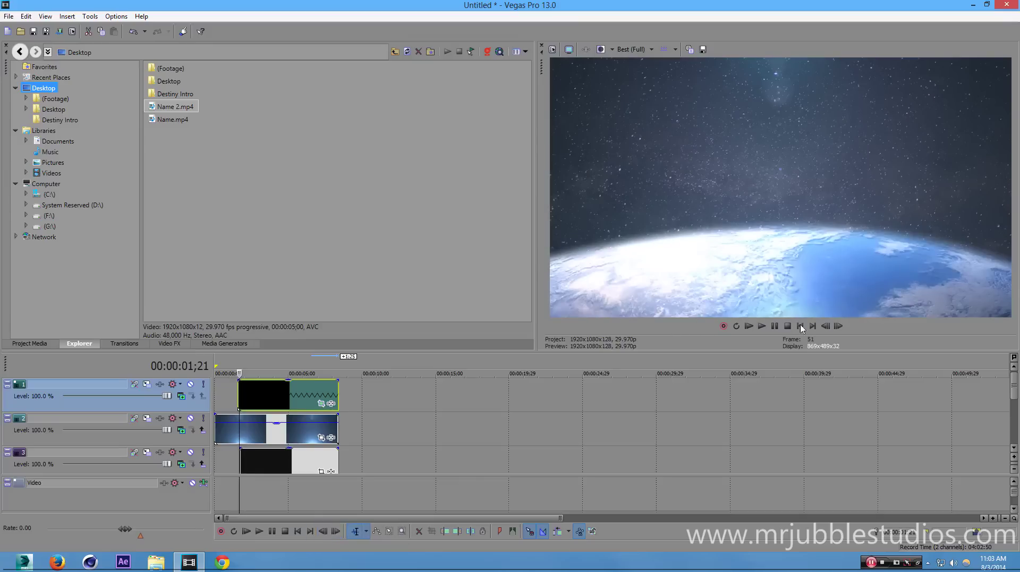
Open the Destiny Intro media folder and add a short fade-in to the start of the center flare event.
{"action": "left_click_drag", "start_coordinate": [1014, 385], "coordinate": [1014, 395]}
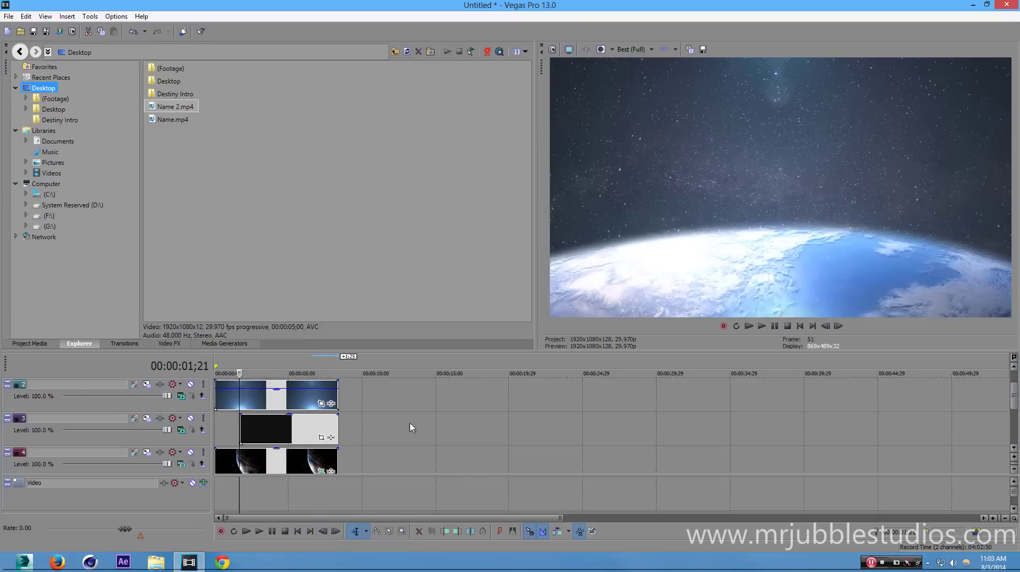
{"action": "double_click", "coordinate": [173, 96]}
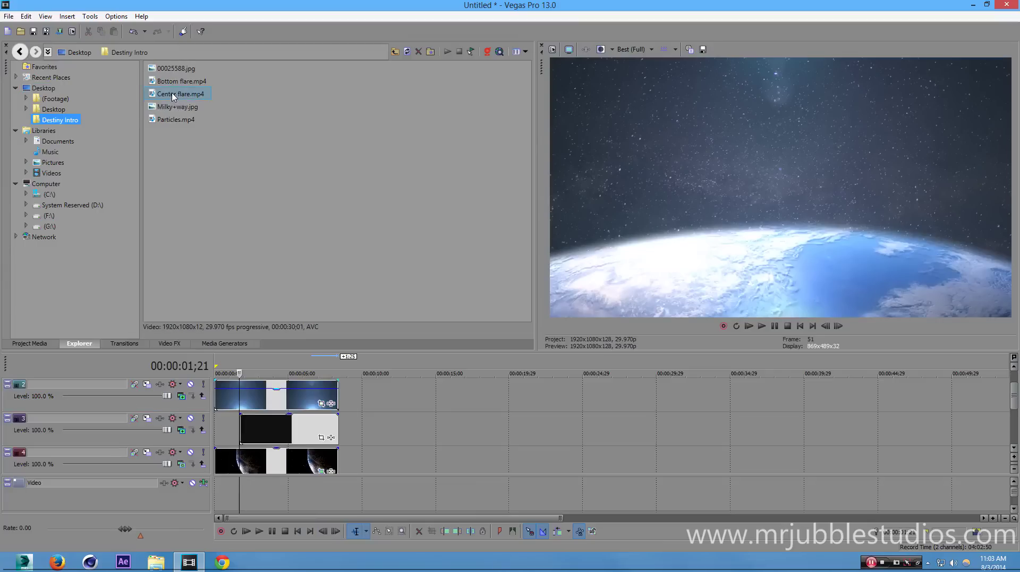
{"action": "left_click", "coordinate": [247, 428]}
{"action": "scroll", "coordinate": [247, 428], "scroll_direction": "up", "scroll_amount": 5}
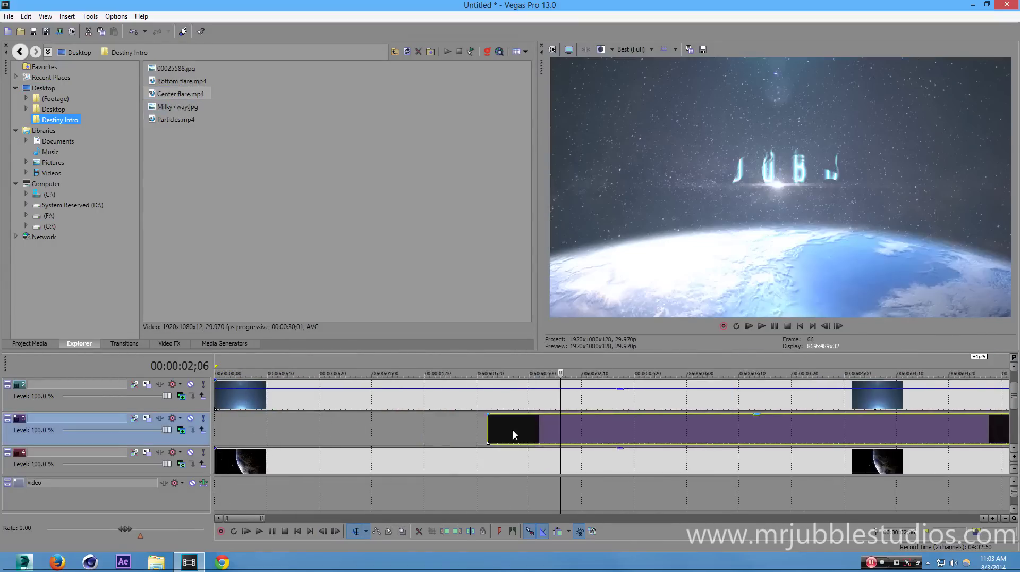
{"action": "left_click_drag", "start_coordinate": [489, 414], "coordinate": [518, 414]}
{"action": "scroll", "coordinate": [492, 426], "scroll_direction": "down", "scroll_amount": 8}
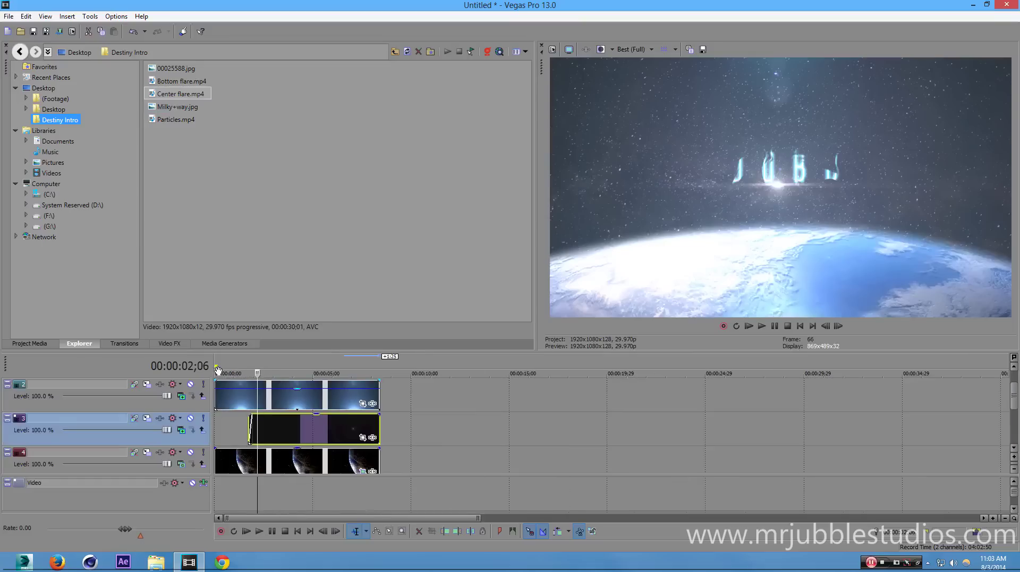
Step frame by frame from 00:00:01;22 past 00:00:02;06 to check how the center flare fades in behind the title.
{"action": "left_click", "coordinate": [248, 371]}
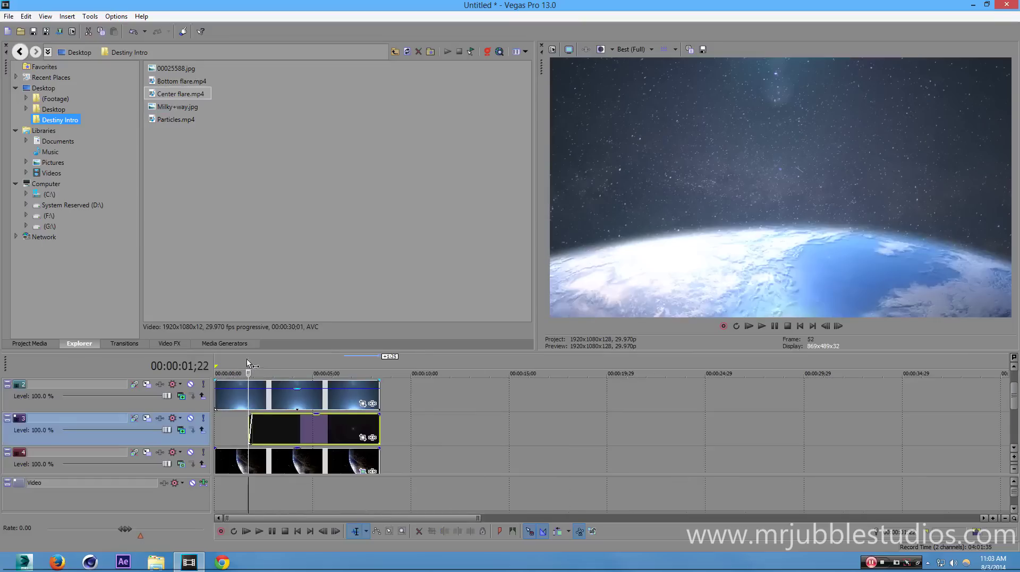
{"action": "left_click", "coordinate": [336, 531]}
{"action": "left_click", "coordinate": [336, 530]}
{"action": "left_click", "coordinate": [336, 531]}
{"action": "left_click", "coordinate": [336, 531]}
{"action": "left_click", "coordinate": [339, 530]}
{"action": "left_click", "coordinate": [339, 530]}
{"action": "left_click", "coordinate": [339, 530]}
{"action": "left_click", "coordinate": [339, 530]}
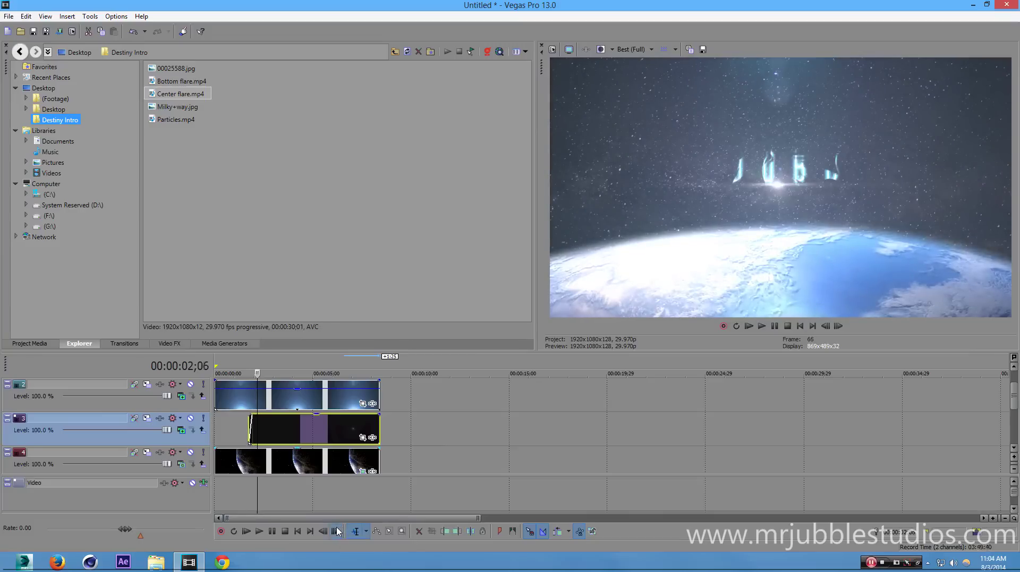
{"action": "left_click", "coordinate": [339, 530]}
Play the rest of the title animation and pause at 00:00:07;27.
{"action": "left_click", "coordinate": [259, 530]}
{"action": "left_click", "coordinate": [272, 534]}
{"action": "left_click", "coordinate": [272, 533]}
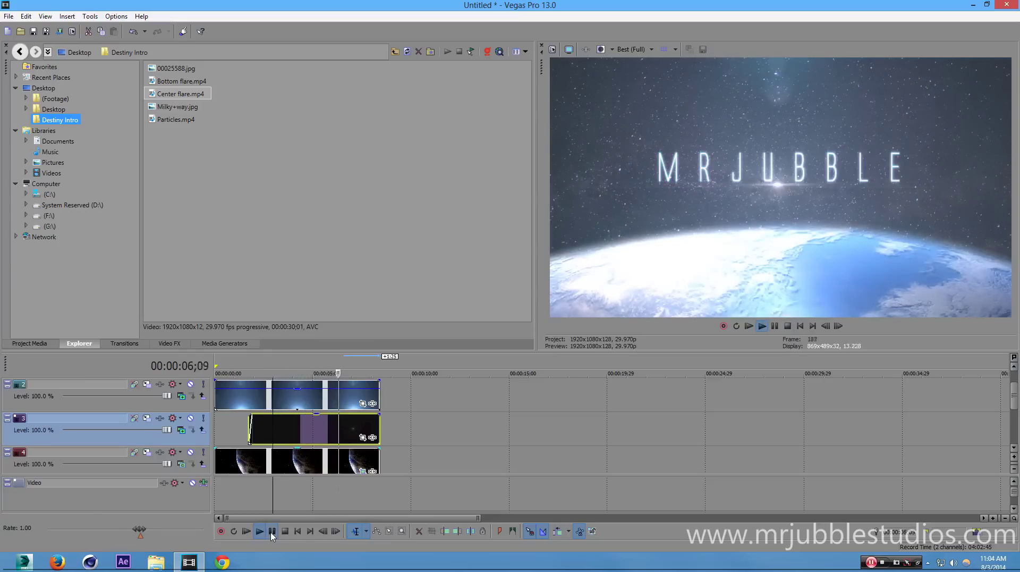
{"action": "left_click", "coordinate": [272, 532]}
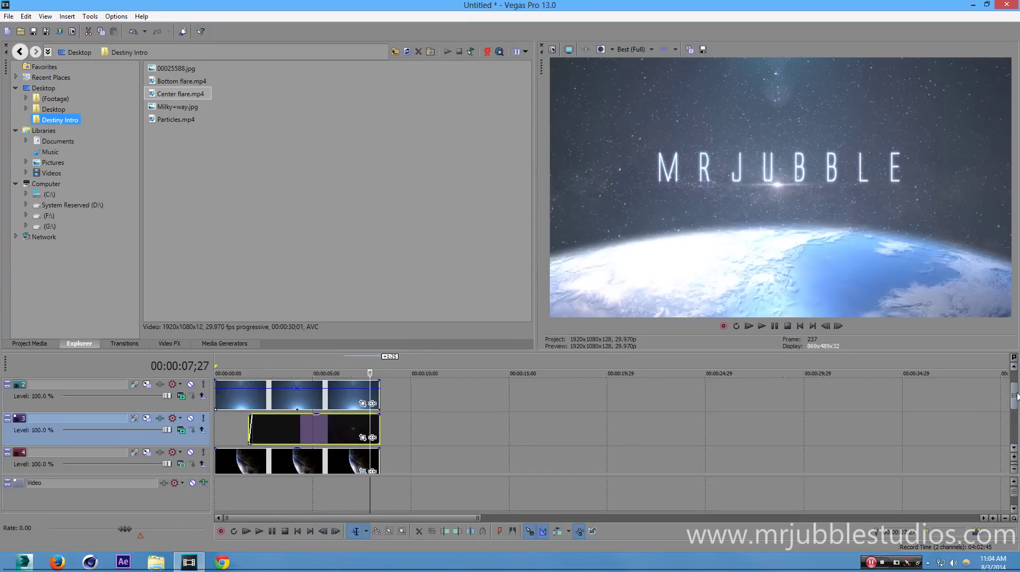
Insert a new video track and arrange it directly below the center flare track.
{"action": "left_click_drag", "start_coordinate": [1011, 396], "coordinate": [1010, 373]}
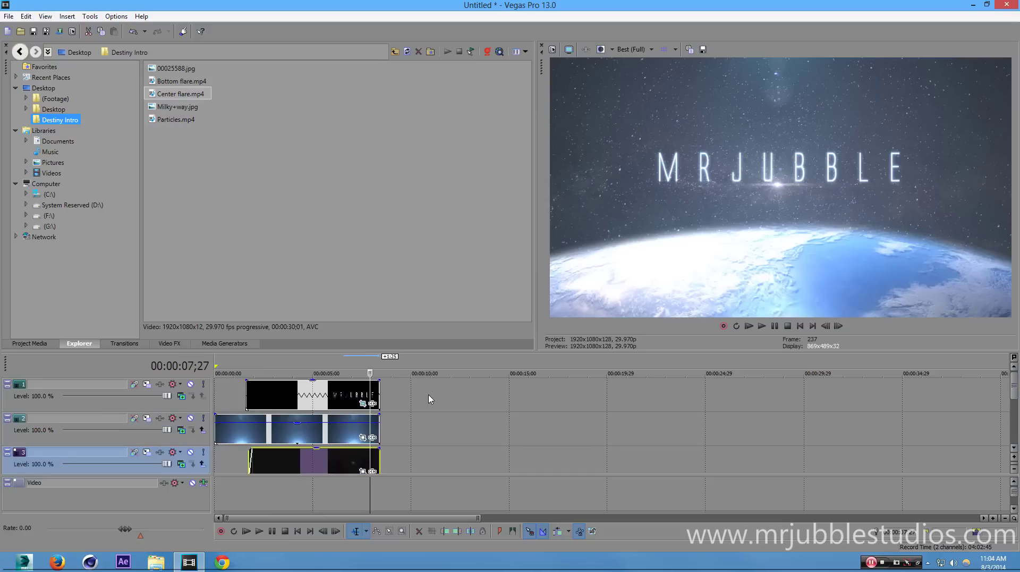
{"action": "right_click", "coordinate": [549, 462]}
{"action": "left_click", "coordinate": [580, 364]}
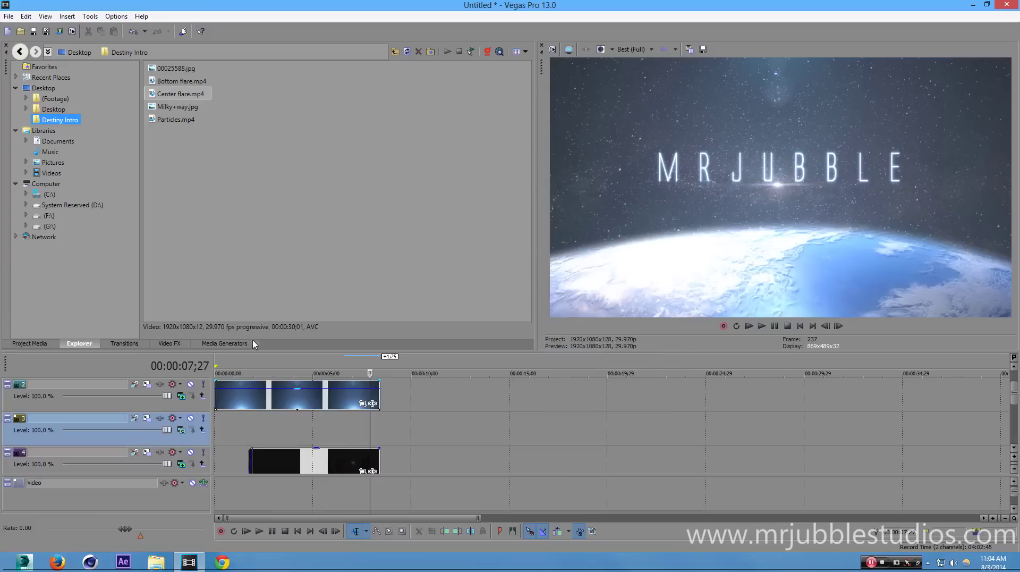
{"action": "left_click", "coordinate": [167, 121]}
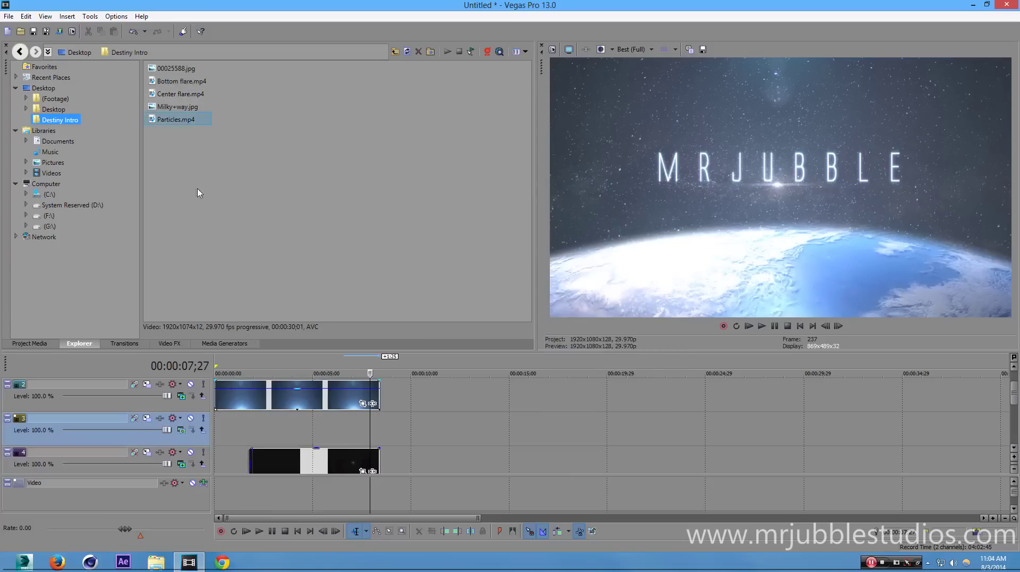
{"action": "left_click_drag", "start_coordinate": [133, 471], "coordinate": [137, 427]}
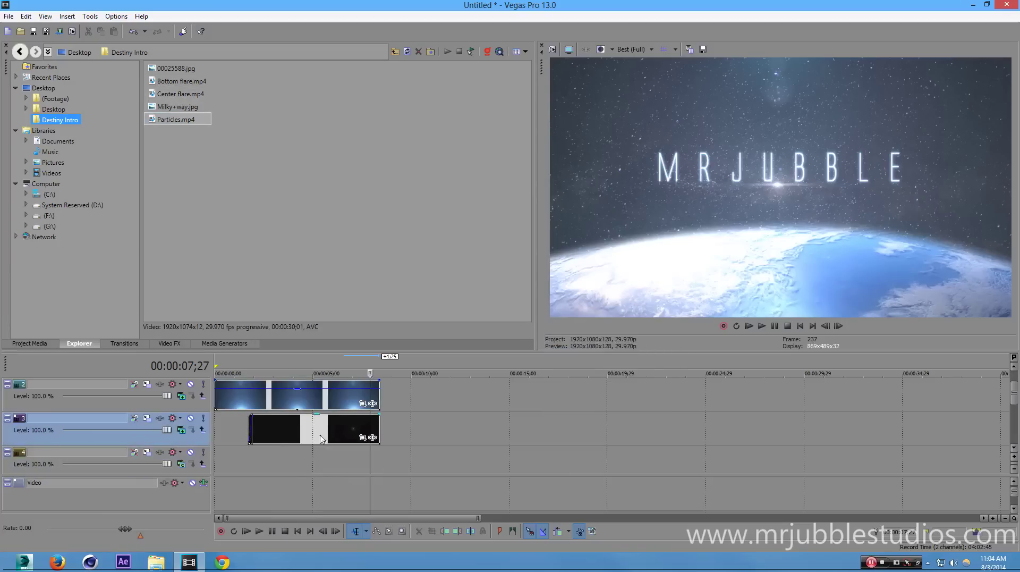
Set the new track's compositing mode to Add and place Particles.mp4 on it, aligned with the start of the center flare event.
{"action": "scroll", "coordinate": [362, 433], "scroll_direction": "up", "scroll_amount": 5}
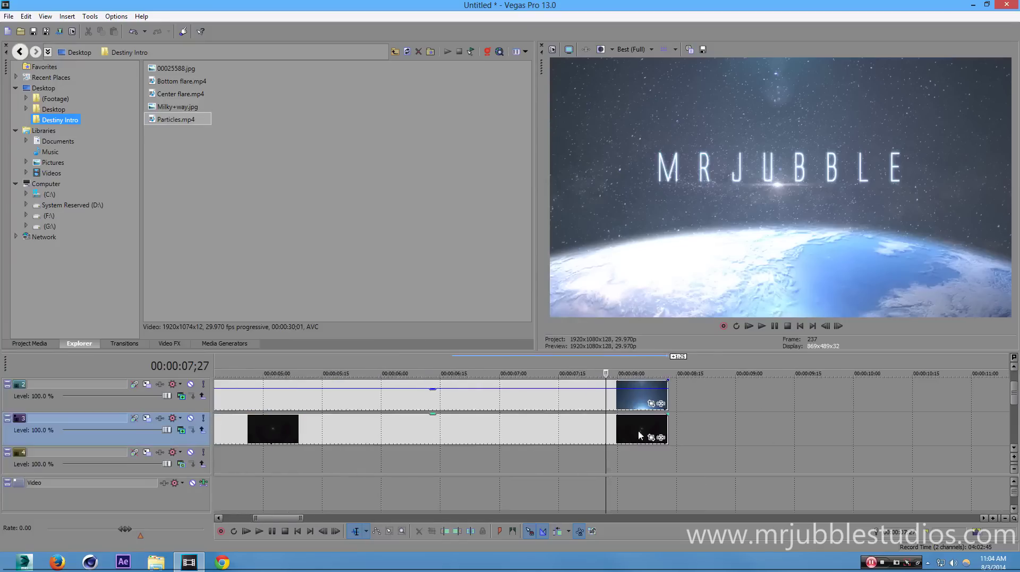
{"action": "scroll", "coordinate": [375, 425], "scroll_direction": "down", "scroll_amount": 4}
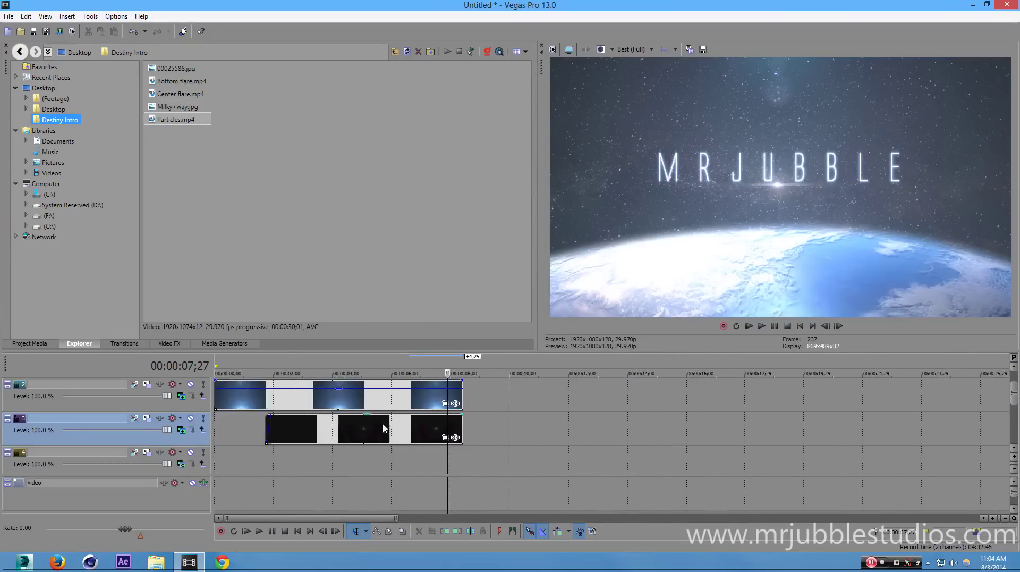
{"action": "right_click", "coordinate": [186, 467]}
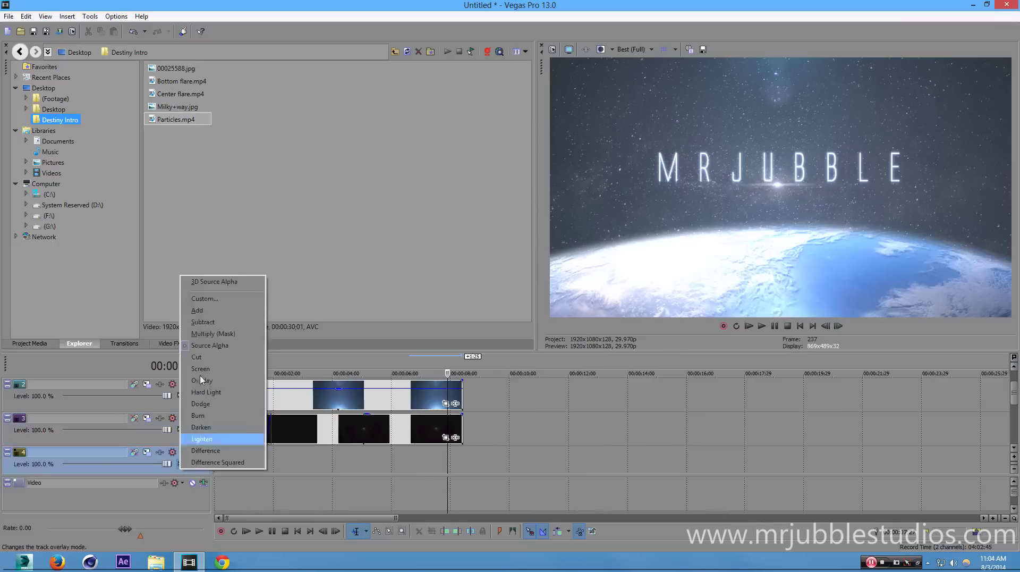
{"action": "left_click", "coordinate": [215, 324]}
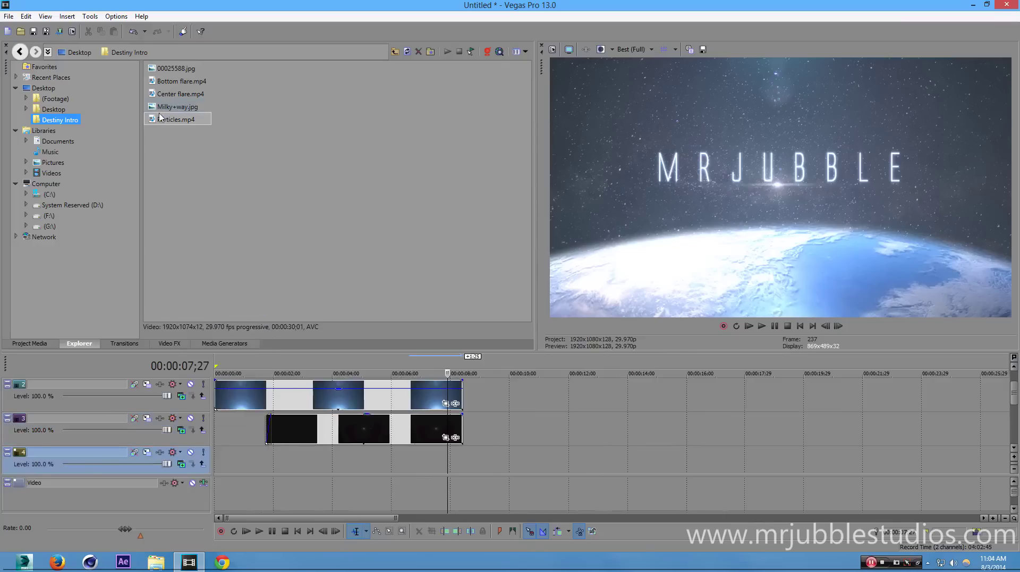
{"action": "left_click_drag", "start_coordinate": [167, 122], "coordinate": [268, 456]}
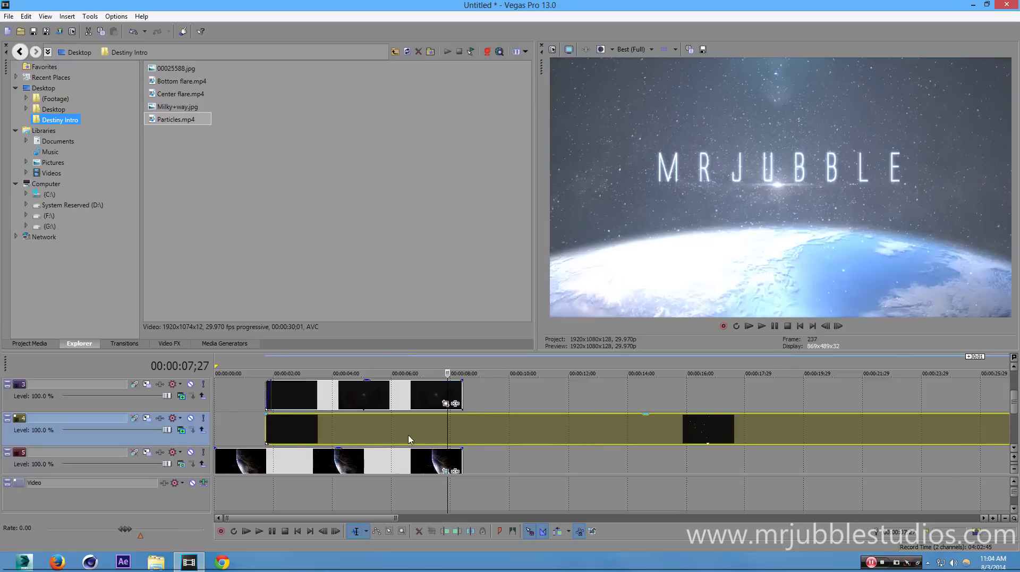
{"action": "scroll", "coordinate": [409, 439], "scroll_direction": "down", "scroll_amount": 3}
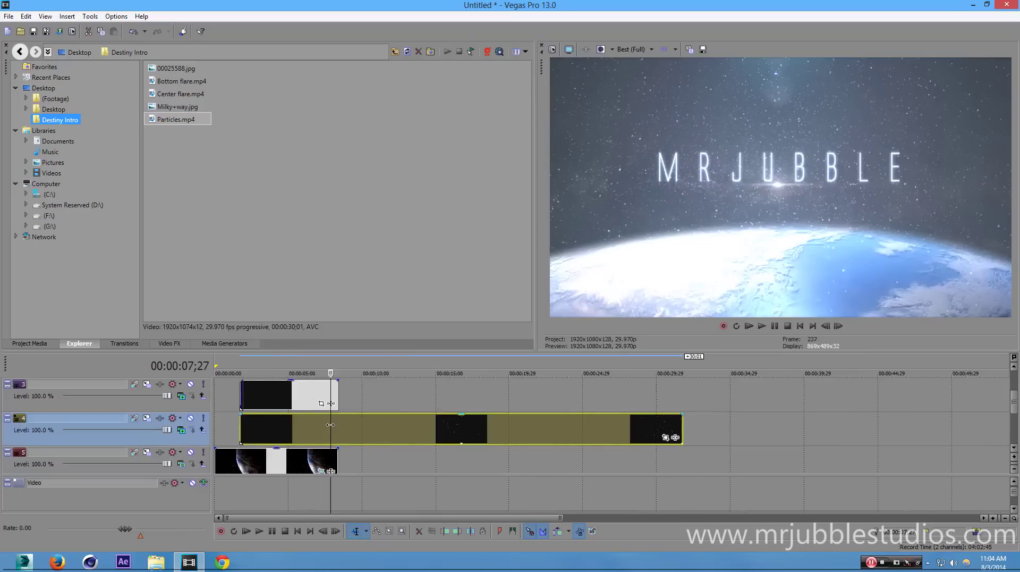
Trim the start of the particles event to 00:00:03;26, where the center flare is at its brightest.
{"action": "left_click", "coordinate": [271, 435]}
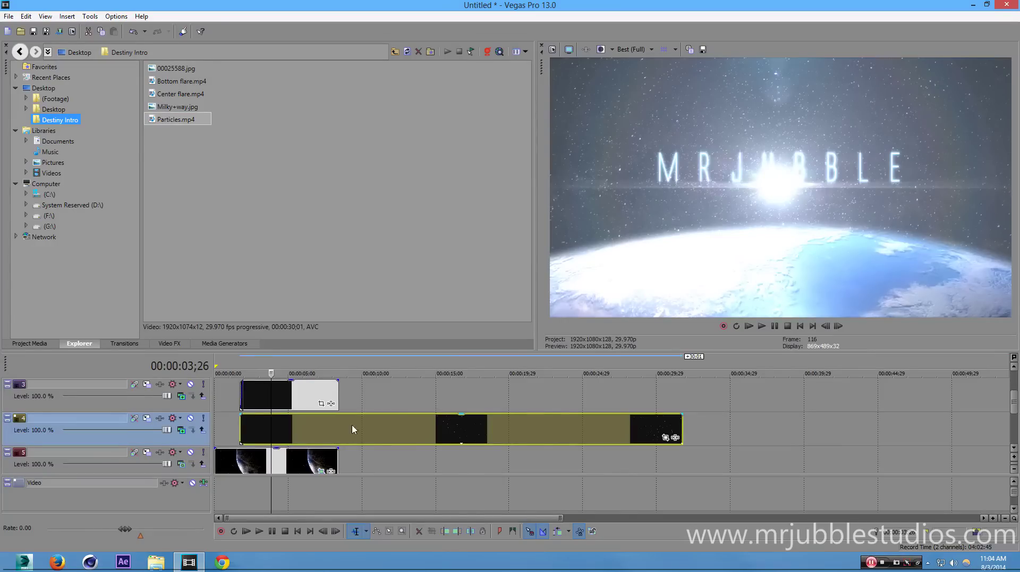
{"action": "left_click_drag", "start_coordinate": [241, 430], "coordinate": [272, 432]}
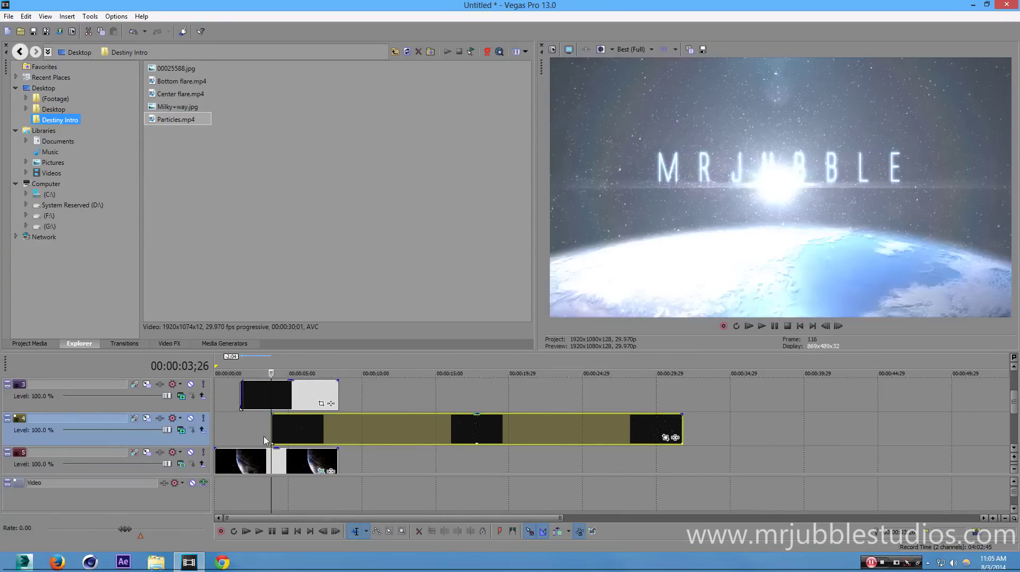
{"action": "scroll", "coordinate": [249, 430], "scroll_direction": "up", "scroll_amount": 3}
{"action": "scroll", "coordinate": [249, 430], "scroll_direction": "down", "scroll_amount": 2}
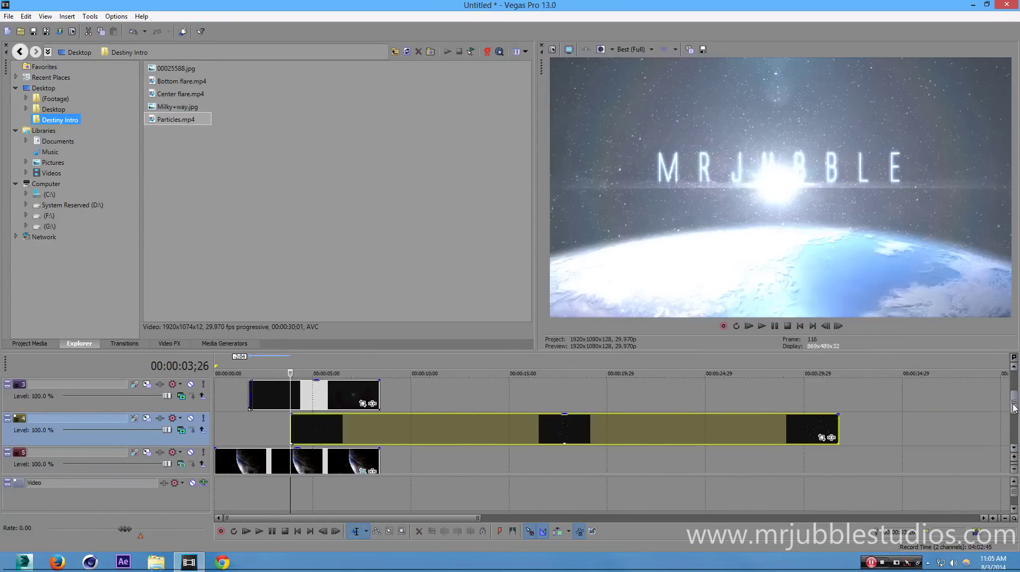
{"action": "scroll", "coordinate": [877, 420], "scroll_direction": "up", "scroll_amount": 1}
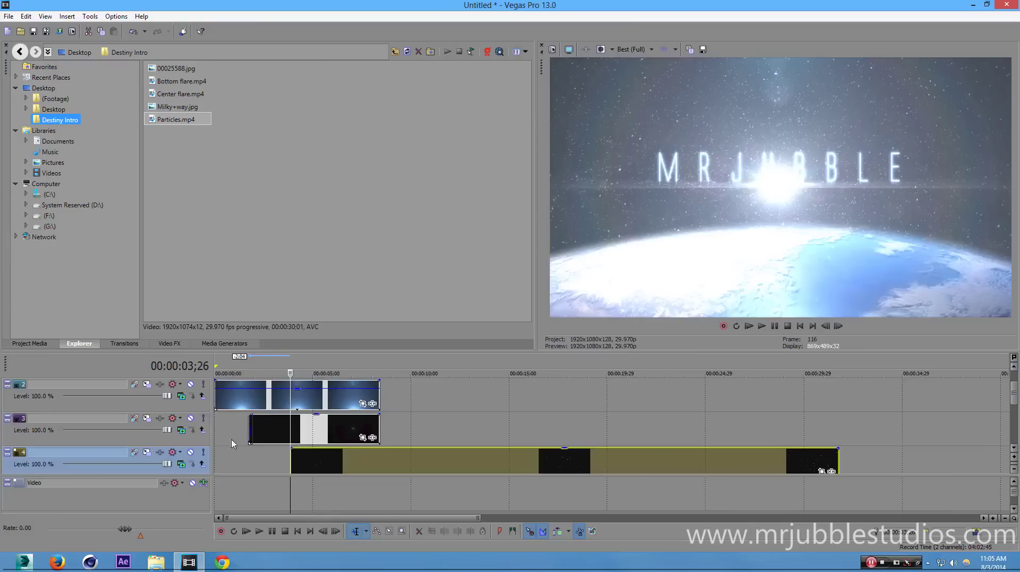
Move the particles event to start slightly before the center flare event, with a short fade-in, and trim its end to match the other events.
{"action": "left_click_drag", "start_coordinate": [327, 472], "coordinate": [243, 451]}
{"action": "scroll", "coordinate": [240, 456], "scroll_direction": "down", "scroll_amount": 5}
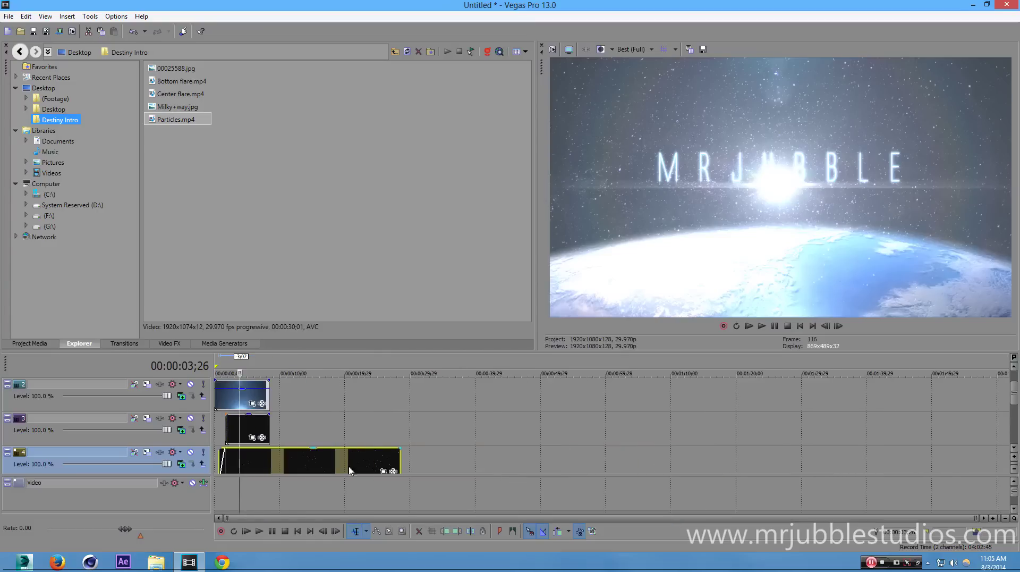
{"action": "left_click_drag", "start_coordinate": [399, 454], "coordinate": [270, 455]}
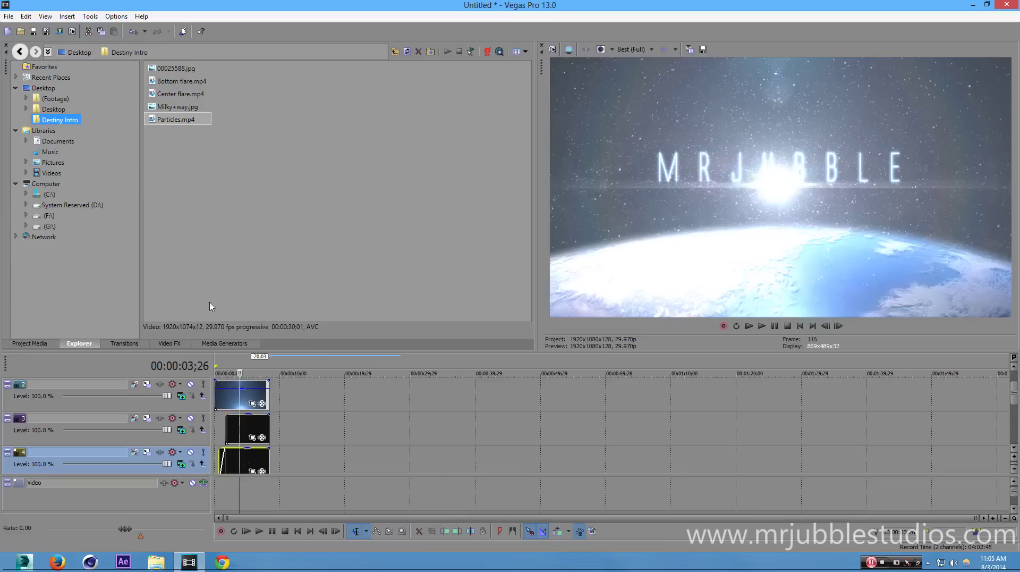
Review the composite frame by frame from the beginning to 00:00:05;06, examining the particles, flare and title reveal.
{"action": "key", "text": "ctrl+Home"}
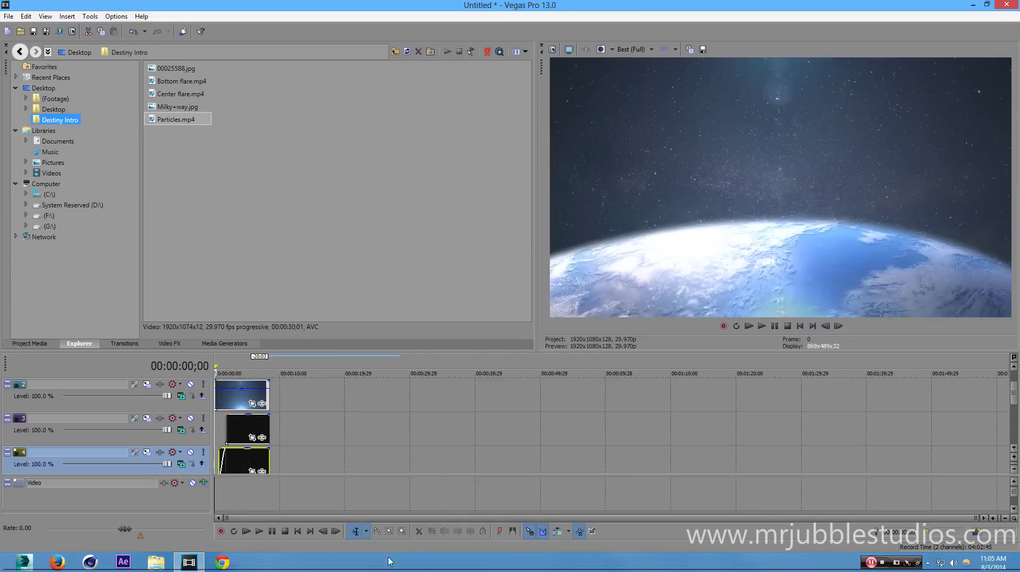
{"action": "left_click", "coordinate": [336, 531]}
{"action": "left_click", "coordinate": [336, 531]}
{"action": "left_click", "coordinate": [336, 531]}
{"action": "left_click", "coordinate": [336, 531]}
{"action": "left_click", "coordinate": [336, 530]}
{"action": "left_click", "coordinate": [336, 531]}
{"action": "left_click", "coordinate": [336, 531]}
{"action": "left_click", "coordinate": [336, 531]}
{"action": "left_click", "coordinate": [336, 531]}
{"action": "left_click", "coordinate": [335, 531]}
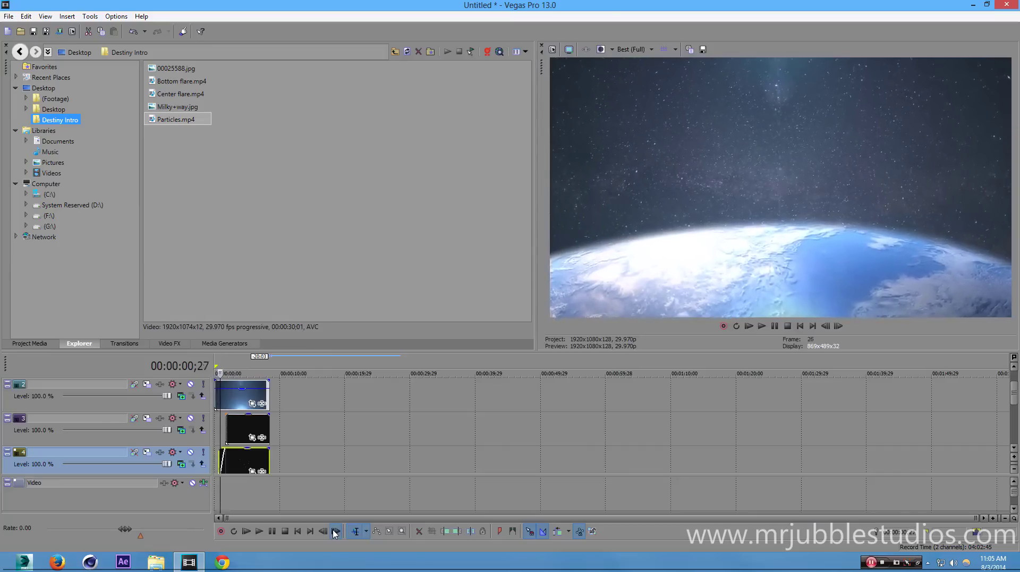
{"action": "left_click", "coordinate": [335, 531]}
{"action": "left_click", "coordinate": [336, 531]}
{"action": "left_click", "coordinate": [336, 531]}
{"action": "left_click", "coordinate": [336, 531]}
{"action": "left_click", "coordinate": [336, 531]}
{"action": "left_click", "coordinate": [336, 531]}
{"action": "left_click", "coordinate": [336, 531]}
{"action": "left_click", "coordinate": [336, 531]}
{"action": "left_click", "coordinate": [336, 531]}
{"action": "left_click", "coordinate": [336, 530]}
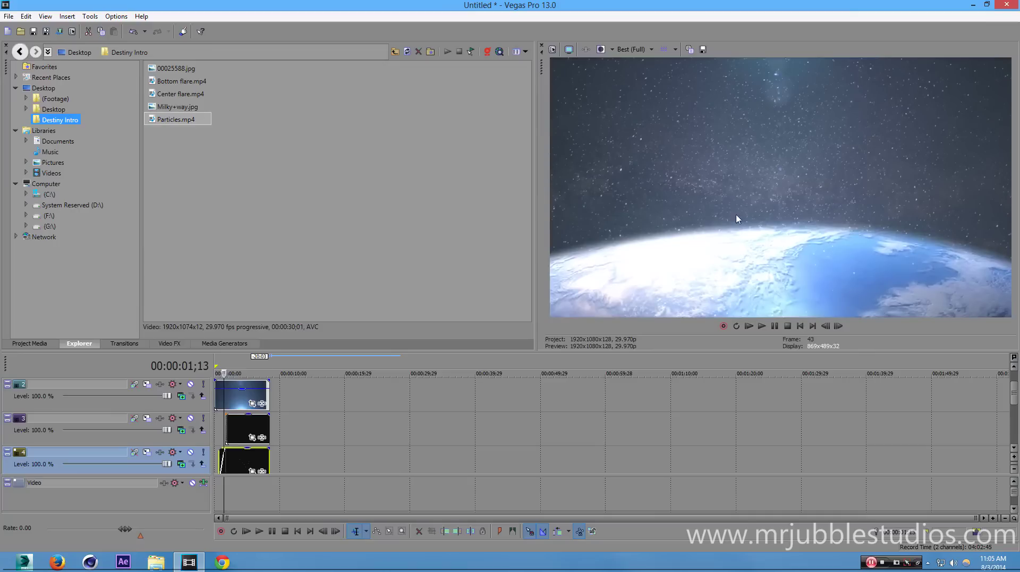
{"action": "left_click", "coordinate": [336, 531]}
{"action": "left_click", "coordinate": [336, 530]}
{"action": "left_click", "coordinate": [336, 531]}
{"action": "left_click", "coordinate": [336, 531]}
{"action": "left_click", "coordinate": [335, 531]}
{"action": "left_click", "coordinate": [336, 531]}
{"action": "left_click", "coordinate": [336, 531]}
{"action": "left_click", "coordinate": [336, 530]}
{"action": "left_click", "coordinate": [336, 531]}
{"action": "left_click", "coordinate": [336, 531]}
{"action": "left_click", "coordinate": [336, 531]}
{"action": "left_click", "coordinate": [336, 531]}
{"action": "left_click", "coordinate": [335, 530]}
{"action": "left_click", "coordinate": [336, 531]}
{"action": "left_click", "coordinate": [335, 531]}
{"action": "left_click", "coordinate": [335, 531]}
{"action": "left_click", "coordinate": [336, 531]}
{"action": "left_click", "coordinate": [336, 531]}
{"action": "left_click", "coordinate": [336, 531]}
{"action": "left_click", "coordinate": [336, 531]}
{"action": "left_click", "coordinate": [335, 531]}
{"action": "left_click", "coordinate": [336, 531]}
{"action": "left_click", "coordinate": [336, 531]}
{"action": "left_click", "coordinate": [336, 531]}
{"action": "left_click", "coordinate": [336, 531]}
{"action": "left_click", "coordinate": [336, 530]}
{"action": "left_click", "coordinate": [336, 531]}
{"action": "left_click", "coordinate": [336, 531]}
{"action": "left_click", "coordinate": [335, 531]}
{"action": "left_click", "coordinate": [336, 531]}
{"action": "left_click", "coordinate": [336, 530]}
{"action": "left_click", "coordinate": [336, 531]}
{"action": "left_click", "coordinate": [336, 531]}
{"action": "left_click", "coordinate": [336, 531]}
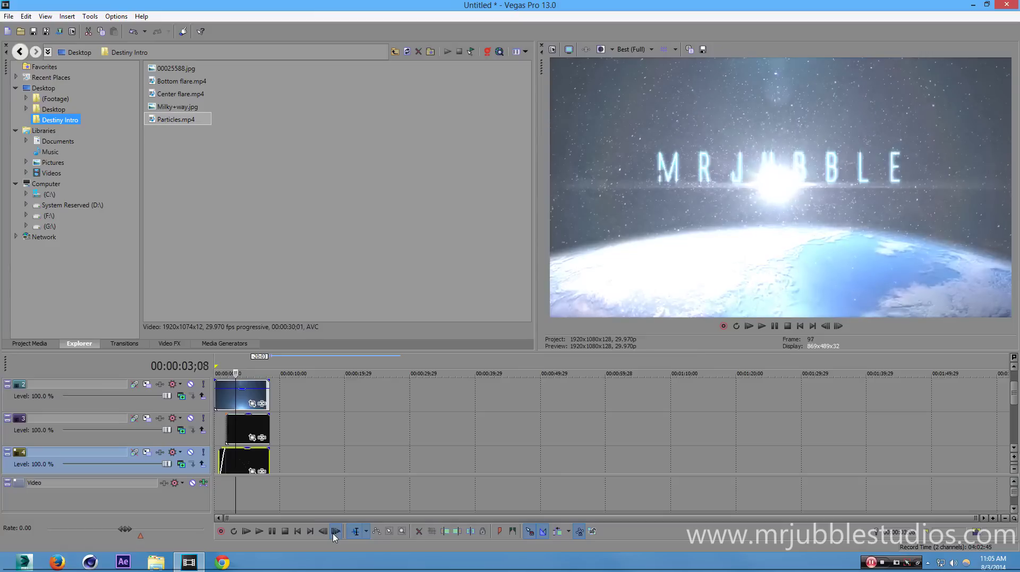
{"action": "left_click", "coordinate": [336, 531]}
{"action": "left_click", "coordinate": [336, 531]}
{"action": "left_click", "coordinate": [336, 530]}
{"action": "left_click", "coordinate": [336, 531]}
{"action": "left_click", "coordinate": [336, 531]}
{"action": "left_click", "coordinate": [336, 531]}
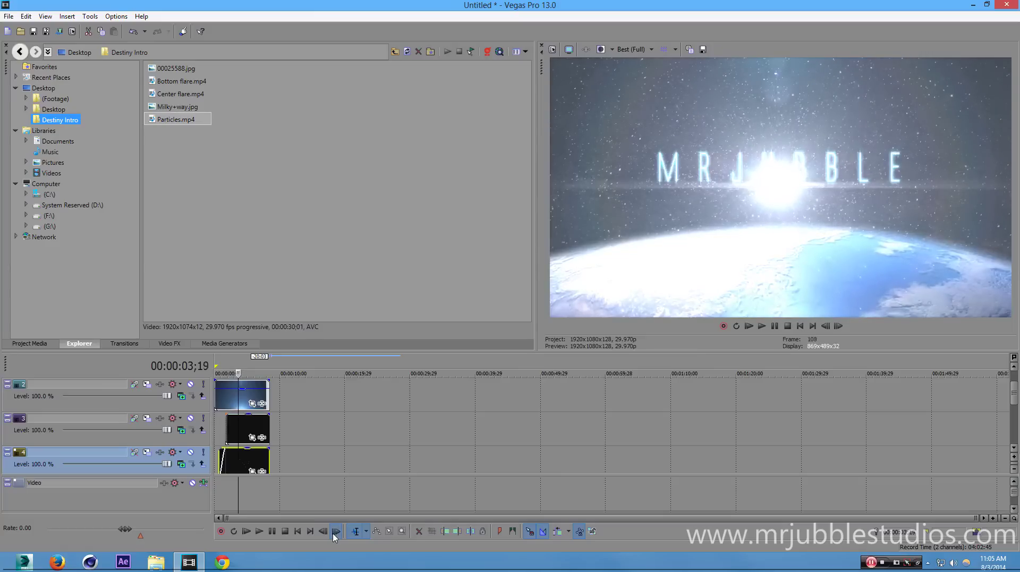
{"action": "left_click", "coordinate": [336, 531]}
{"action": "left_click", "coordinate": [335, 531]}
{"action": "left_click", "coordinate": [334, 534]}
{"action": "left_click", "coordinate": [334, 535]}
{"action": "left_click", "coordinate": [334, 534]}
{"action": "left_click", "coordinate": [334, 535]}
{"action": "left_click", "coordinate": [335, 534]}
{"action": "left_click", "coordinate": [335, 535]}
{"action": "left_click", "coordinate": [336, 531]}
{"action": "left_click", "coordinate": [336, 531]}
{"action": "left_click", "coordinate": [335, 531]}
{"action": "left_click", "coordinate": [336, 531]}
{"action": "left_click", "coordinate": [335, 531]}
{"action": "left_click", "coordinate": [335, 531]}
{"action": "left_click", "coordinate": [336, 531]}
{"action": "left_click", "coordinate": [336, 531]}
{"action": "left_click", "coordinate": [336, 531]}
{"action": "left_click", "coordinate": [336, 531]}
{"action": "left_click", "coordinate": [336, 531]}
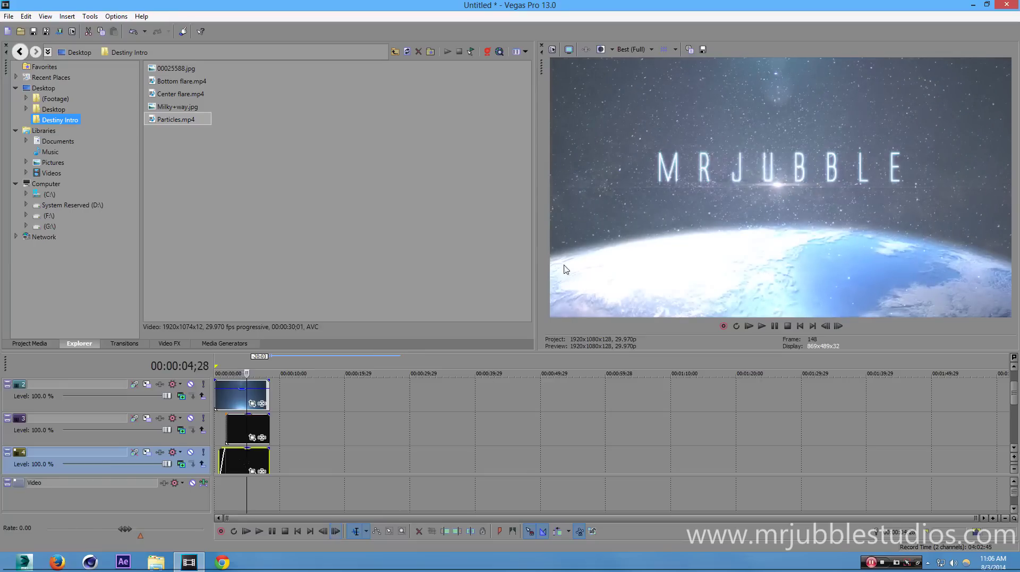
{"action": "left_click", "coordinate": [336, 530]}
{"action": "left_click", "coordinate": [335, 531]}
{"action": "left_click", "coordinate": [335, 531]}
{"action": "left_click", "coordinate": [336, 531]}
{"action": "left_click", "coordinate": [335, 531]}
{"action": "left_click", "coordinate": [336, 531]}
Insert a new video track above the title track and place the Elliptical Transparent to Black color gradient at its start.
{"action": "scroll", "coordinate": [1012, 396], "scroll_direction": "up", "scroll_amount": 1}
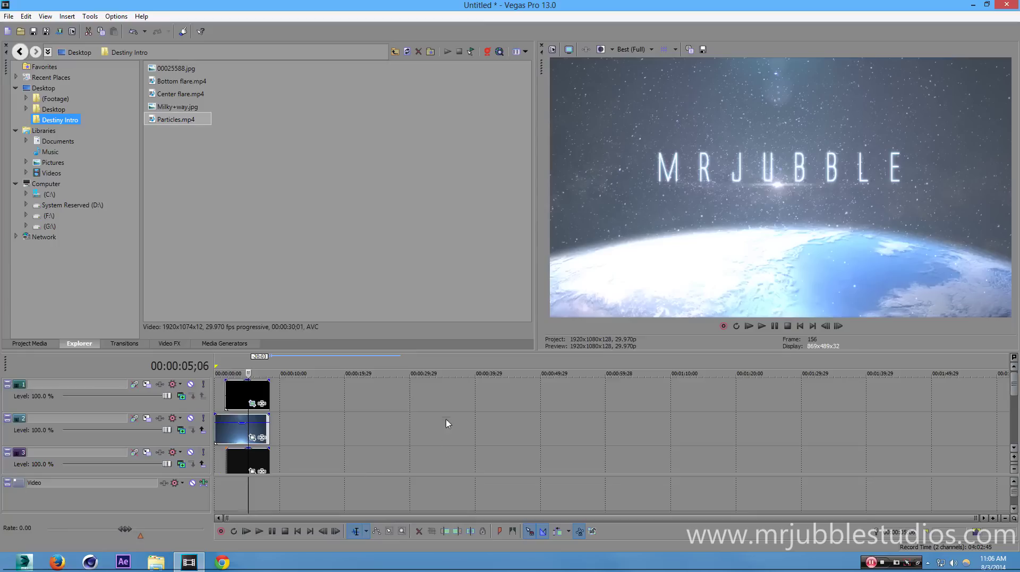
{"action": "right_click", "coordinate": [449, 395]}
{"action": "left_click", "coordinate": [481, 288]}
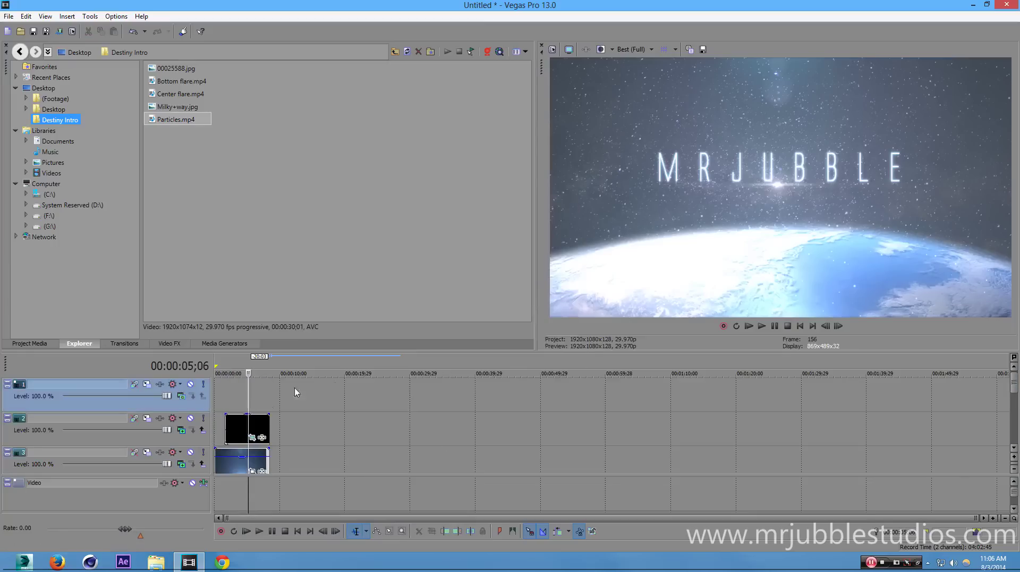
{"action": "key", "text": "ctrl+Home"}
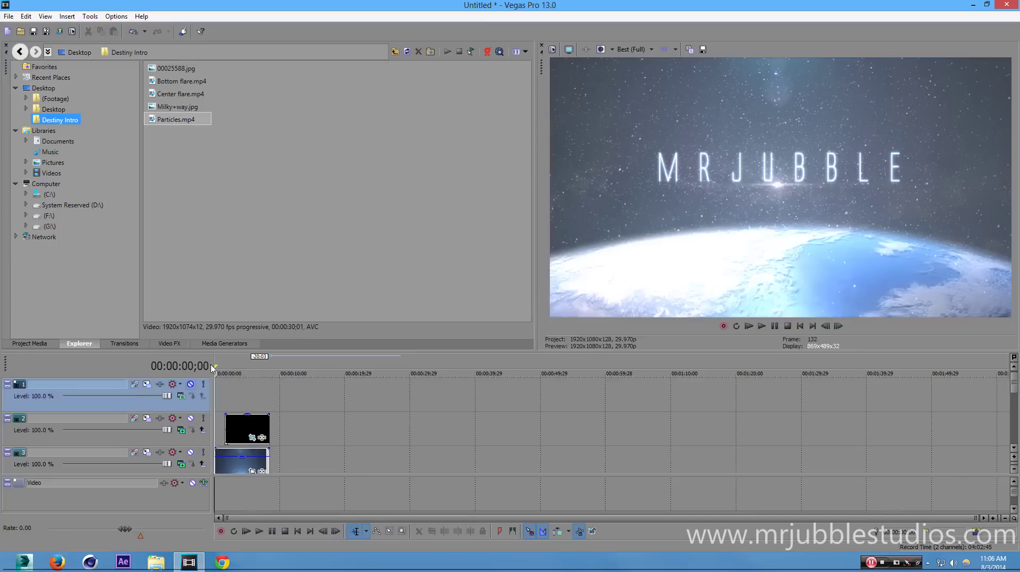
{"action": "left_click", "coordinate": [230, 343]}
{"action": "left_click", "coordinate": [61, 79]}
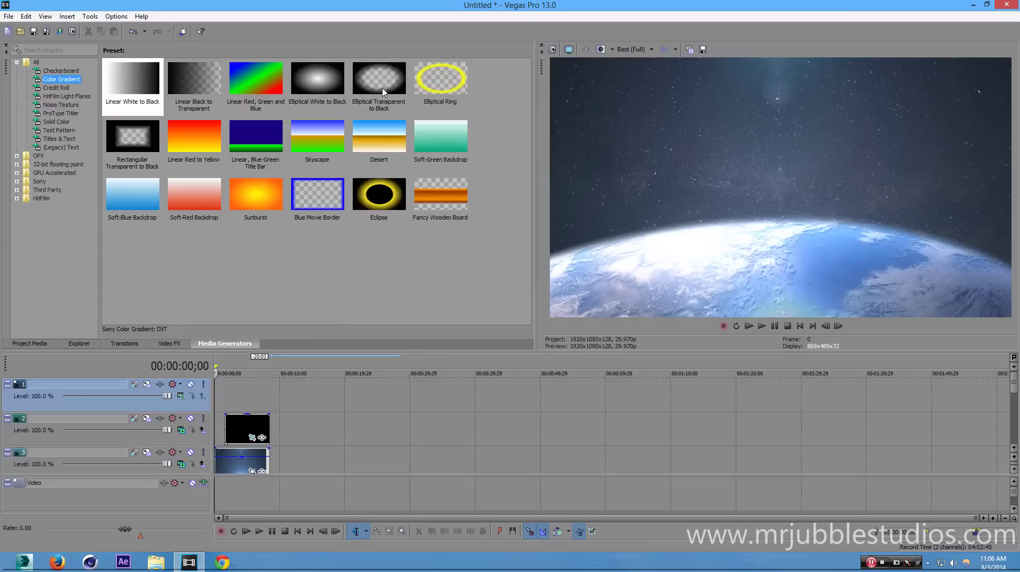
{"action": "left_click_drag", "start_coordinate": [381, 86], "coordinate": [202, 399]}
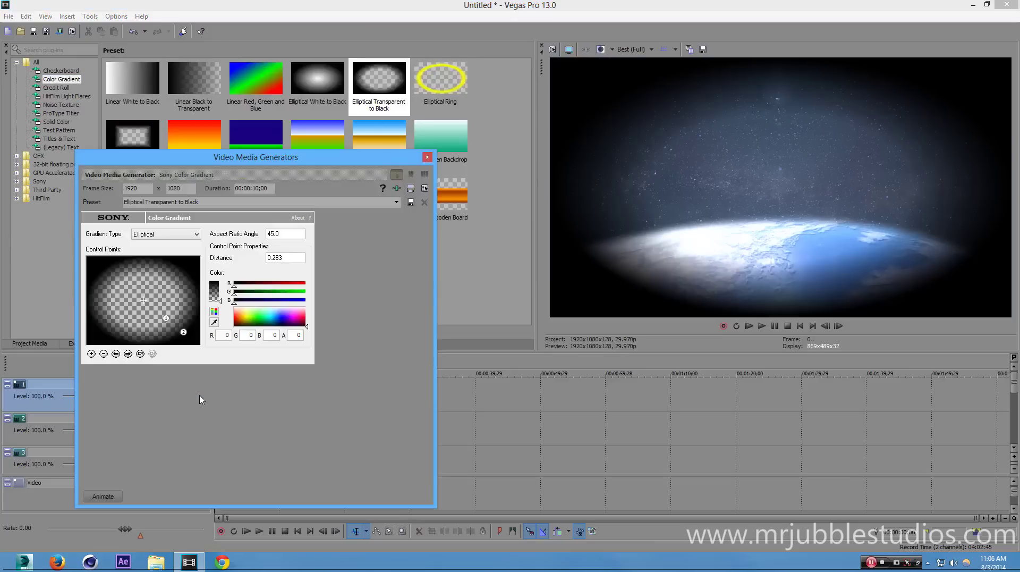
Extend the gradient's outer control point to the frame corner and set the inner control point's distance to 0.
{"action": "left_click_drag", "start_coordinate": [184, 334], "coordinate": [200, 344]}
{"action": "left_click", "coordinate": [167, 317]}
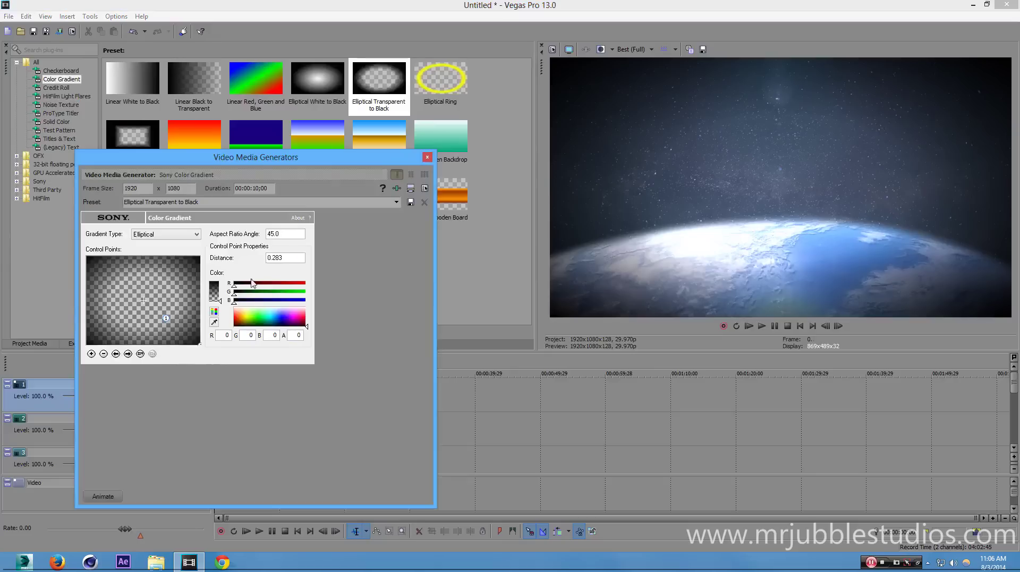
{"action": "left_click_drag", "start_coordinate": [303, 259], "coordinate": [240, 267]}
{"action": "type", "text": "0"}
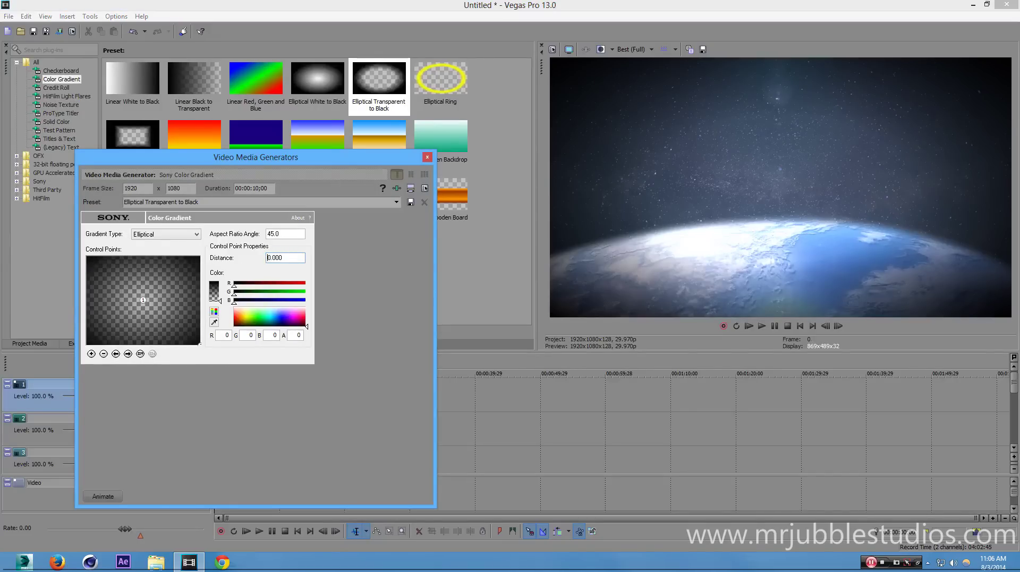
{"action": "key", "text": "Return"}
{"action": "left_click", "coordinate": [428, 157]}
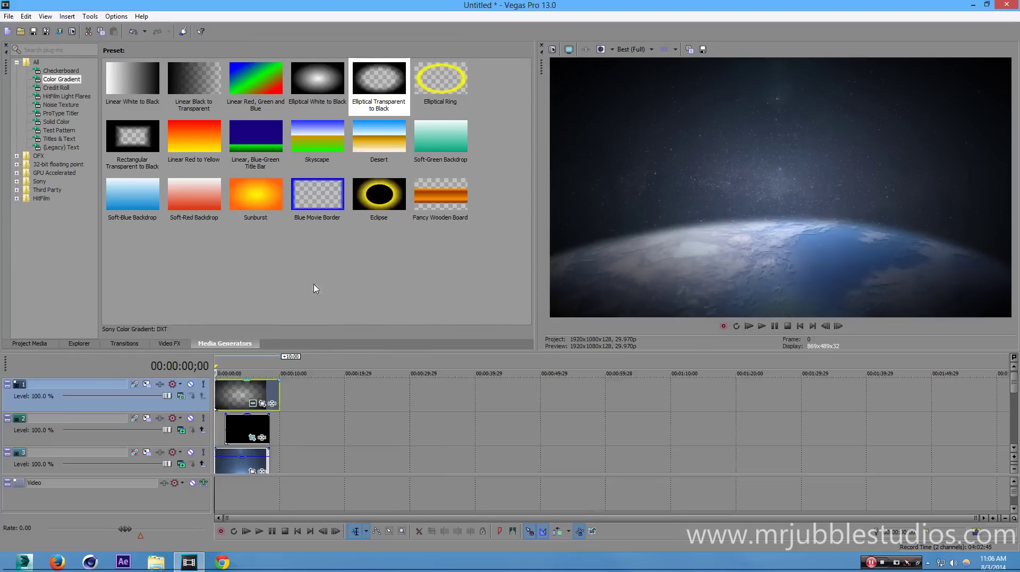
Lower the gradient event's opacity to soften the vignette and trim its end to match the events below.
{"action": "left_click_drag", "start_coordinate": [248, 384], "coordinate": [269, 394]}
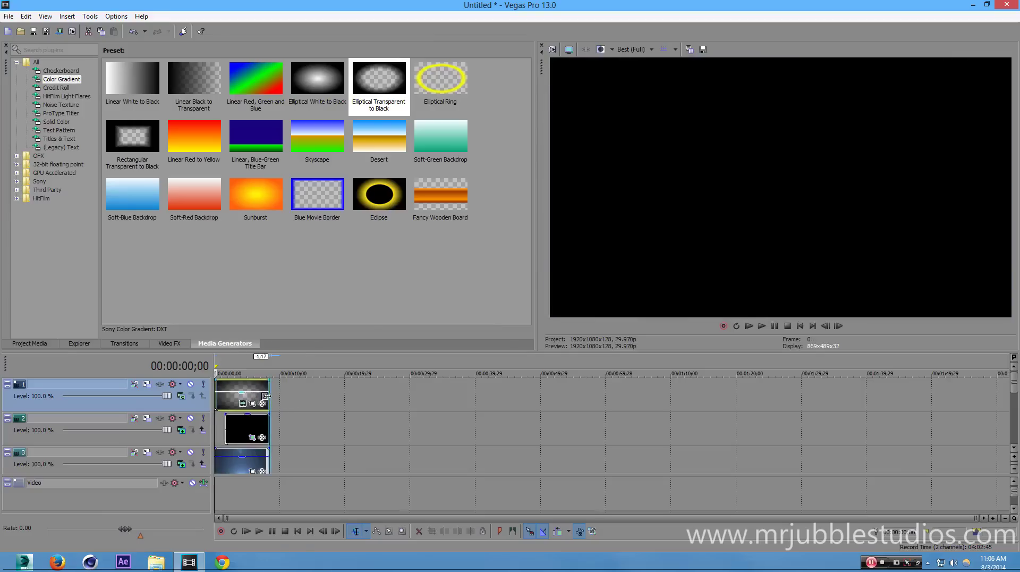
{"action": "left_click", "coordinate": [270, 368]}
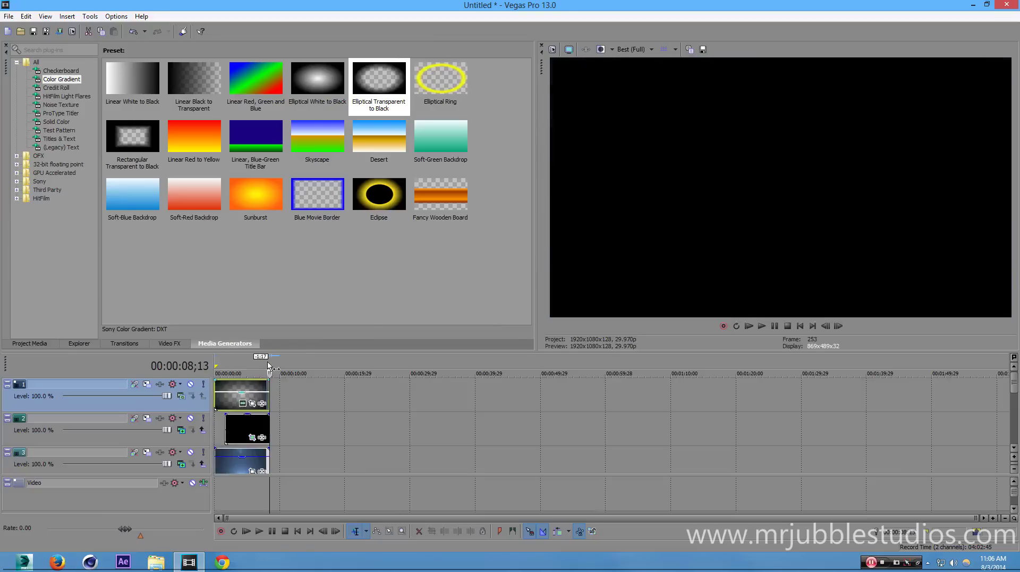
{"action": "left_click", "coordinate": [217, 367]}
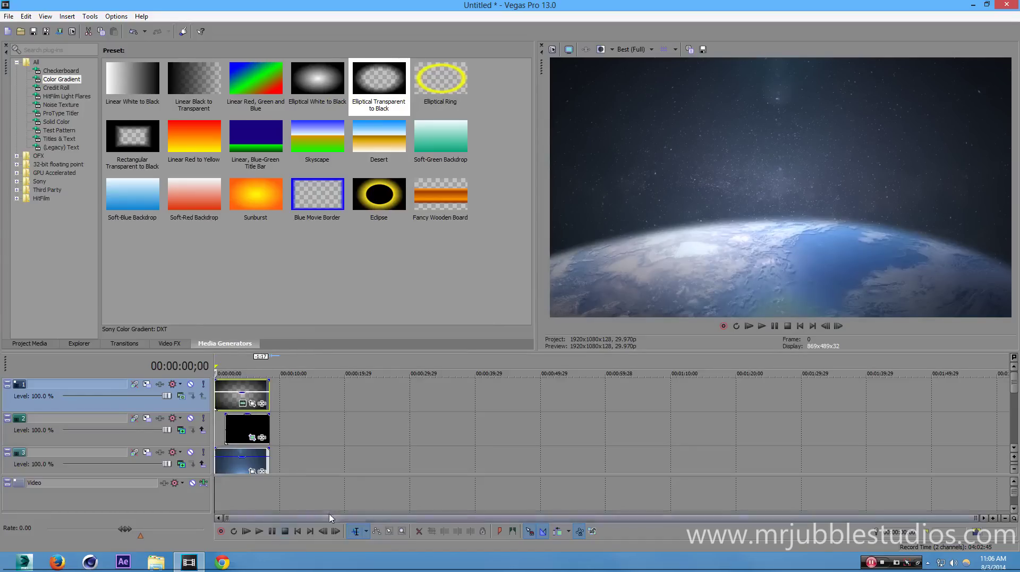
Save the project to the Desktop as "destiny intro DONE" in the Vegas Pro project format.
{"action": "left_click", "coordinate": [9, 16]}
{"action": "left_click", "coordinate": [29, 87]}
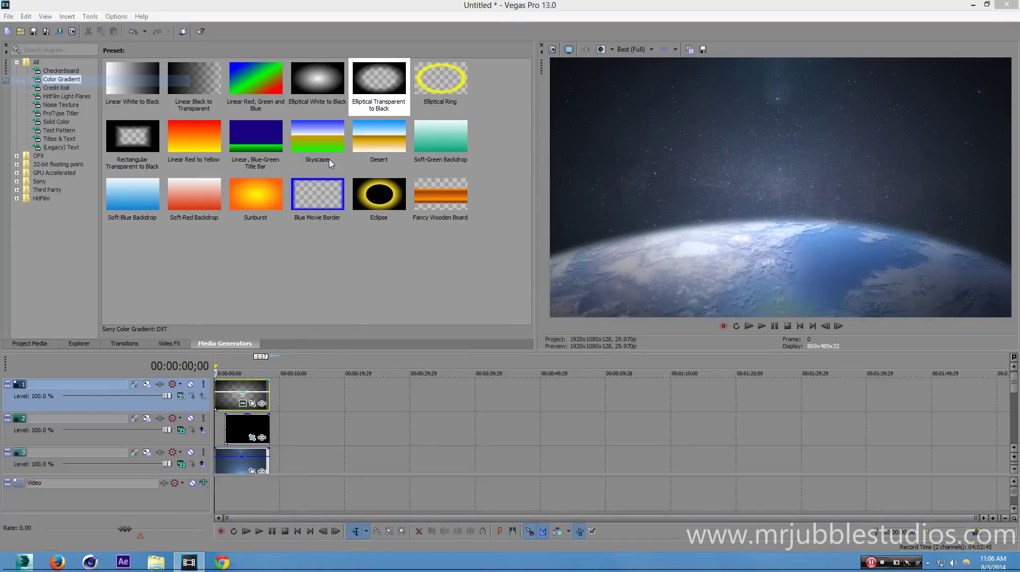
{"action": "type", "text": "des"}
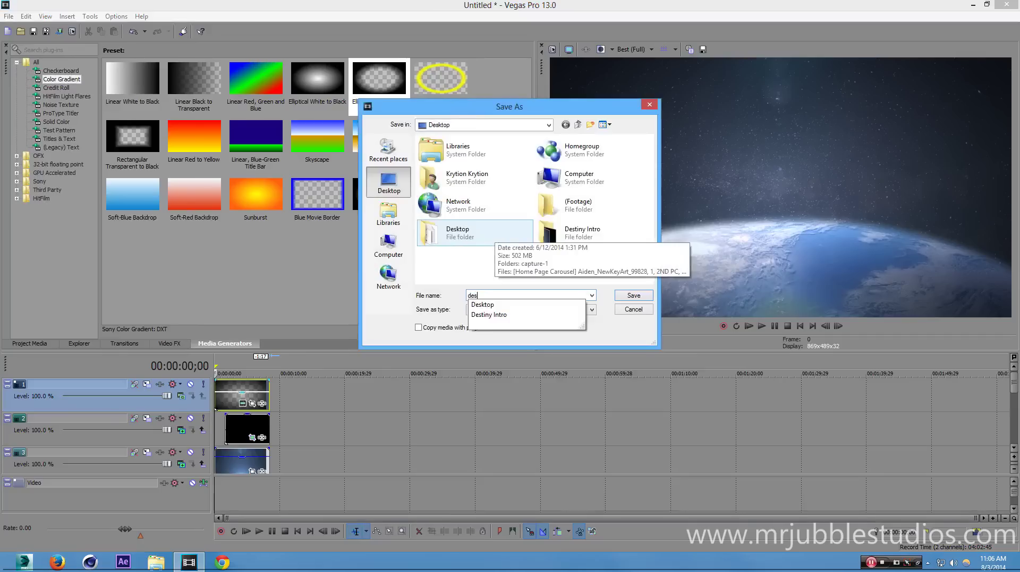
{"action": "type", "text": "tiny intr"}
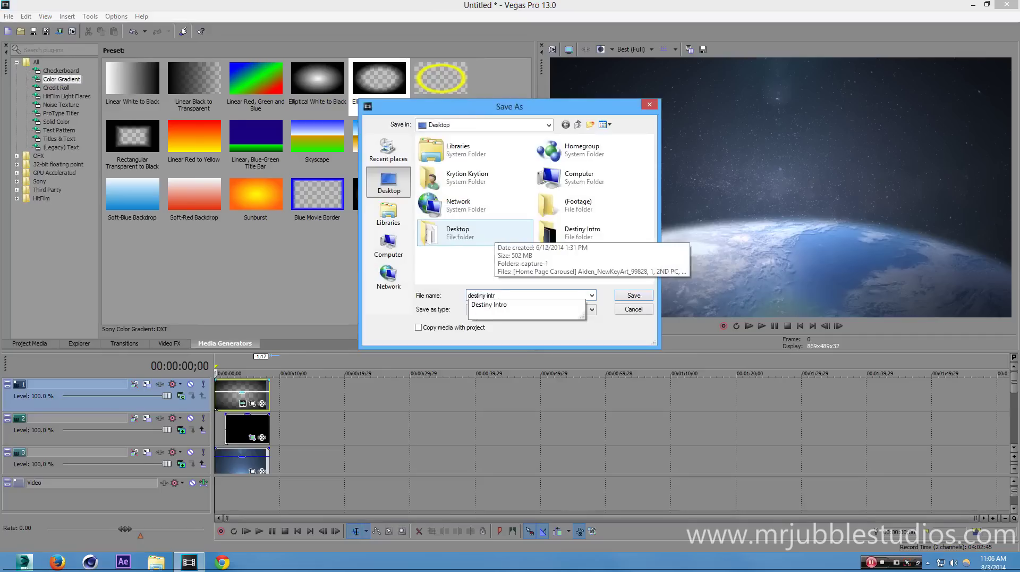
{"action": "type", "text": "o DONE"}
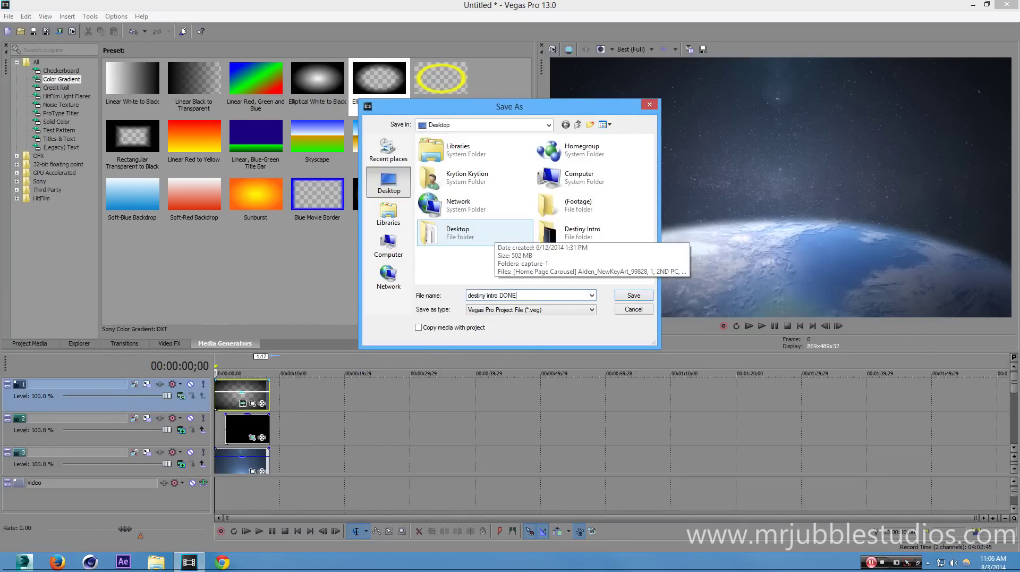
{"action": "left_click", "coordinate": [632, 295]}
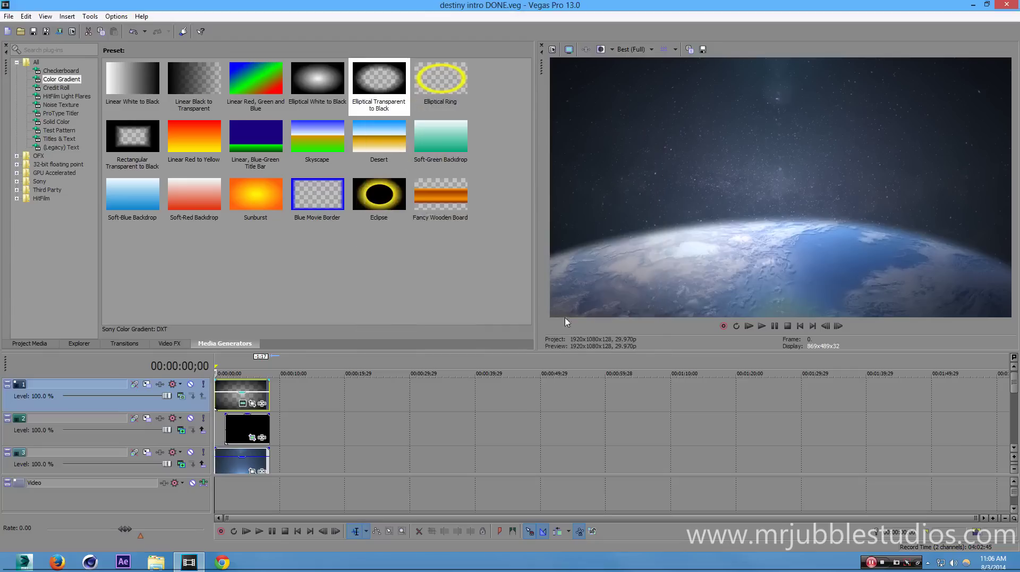
Review the intro with the vignette frame by frame from the start to 00:00:01;28, where the title begins to appear.
{"action": "left_click", "coordinate": [341, 530]}
{"action": "left_click", "coordinate": [341, 530]}
{"action": "left_click", "coordinate": [341, 530]}
{"action": "left_click", "coordinate": [341, 530]}
{"action": "left_click", "coordinate": [341, 530]}
{"action": "left_click", "coordinate": [341, 530]}
{"action": "left_click", "coordinate": [341, 530]}
{"action": "left_click", "coordinate": [341, 531]}
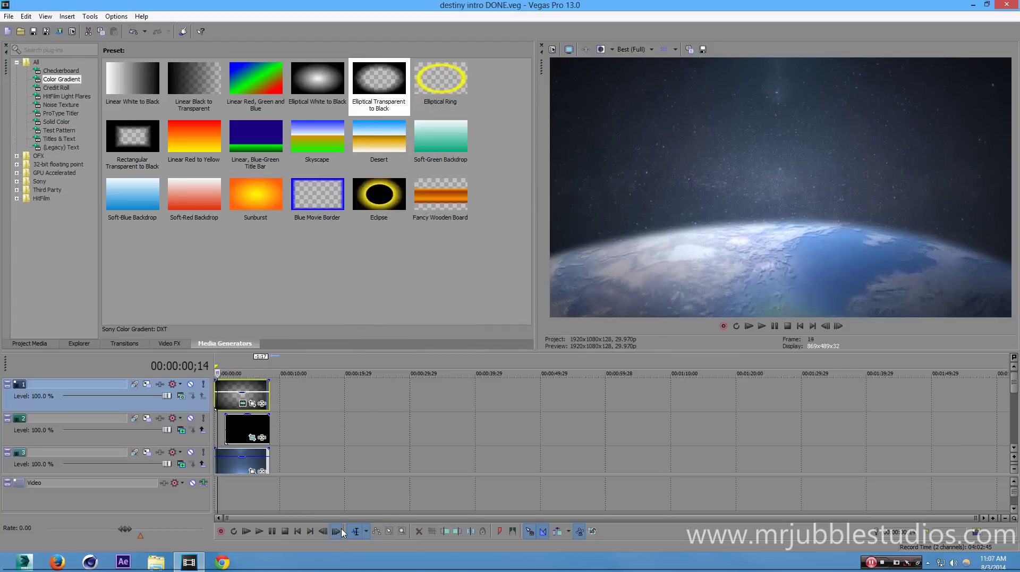
{"action": "left_click", "coordinate": [336, 530]}
{"action": "left_click", "coordinate": [336, 530]}
{"action": "left_click", "coordinate": [336, 530]}
{"action": "left_click", "coordinate": [336, 530]}
{"action": "left_click", "coordinate": [336, 530]}
{"action": "left_click", "coordinate": [335, 531]}
{"action": "left_click", "coordinate": [335, 530]}
{"action": "left_click", "coordinate": [335, 530]}
{"action": "left_click", "coordinate": [336, 530]}
{"action": "left_click", "coordinate": [336, 531]}
{"action": "left_click", "coordinate": [336, 531]}
{"action": "left_click", "coordinate": [335, 531]}
{"action": "left_click", "coordinate": [336, 530]}
{"action": "left_click", "coordinate": [336, 530]}
{"action": "left_click", "coordinate": [342, 531]}
{"action": "left_click", "coordinate": [342, 531]}
{"action": "left_click", "coordinate": [343, 531]}
{"action": "left_click", "coordinate": [342, 530]}
{"action": "left_click", "coordinate": [342, 530]}
{"action": "left_click", "coordinate": [342, 530]}
{"action": "left_click", "coordinate": [342, 530]}
{"action": "left_click", "coordinate": [342, 531]}
{"action": "left_click", "coordinate": [342, 530]}
{"action": "left_click", "coordinate": [337, 530]}
{"action": "left_click", "coordinate": [336, 530]}
{"action": "left_click", "coordinate": [336, 530]}
{"action": "left_click", "coordinate": [336, 531]}
{"action": "left_click", "coordinate": [336, 530]}
{"action": "left_click", "coordinate": [336, 530]}
{"action": "left_click", "coordinate": [336, 530]}
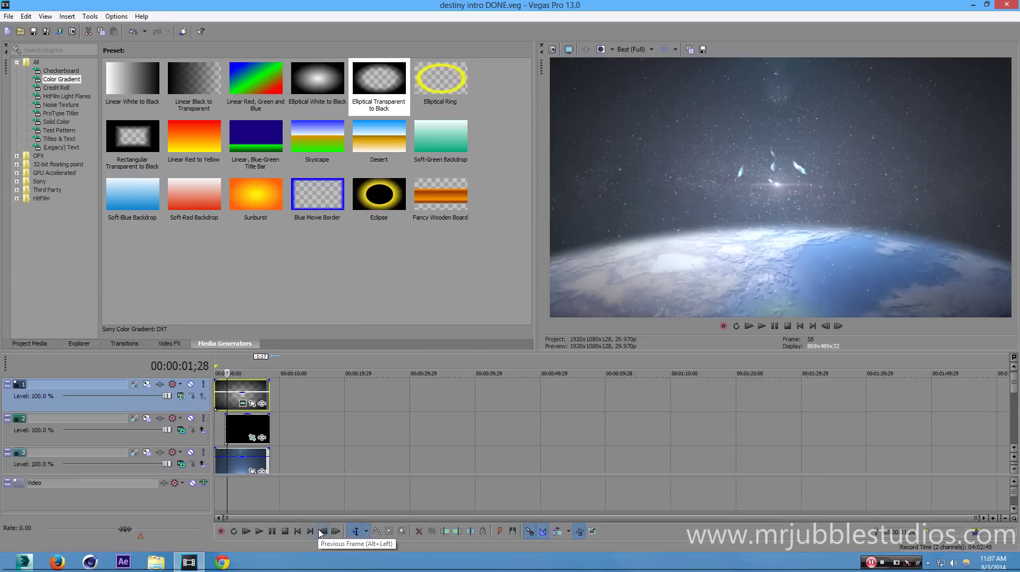
Examine the title reveal, central flare and vignette frame by frame from 00:00:01;28 to 00:00:05;29.
{"action": "left_click", "coordinate": [336, 530]}
{"action": "left_click", "coordinate": [336, 531]}
{"action": "left_click", "coordinate": [336, 531]}
{"action": "left_click", "coordinate": [336, 531]}
{"action": "left_click", "coordinate": [336, 530]}
{"action": "left_click", "coordinate": [337, 531]}
{"action": "left_click", "coordinate": [336, 531]}
{"action": "left_click", "coordinate": [336, 531]}
{"action": "left_click", "coordinate": [337, 531]}
{"action": "left_click", "coordinate": [336, 531]}
{"action": "left_click", "coordinate": [337, 531]}
{"action": "left_click", "coordinate": [336, 531]}
{"action": "left_click", "coordinate": [336, 531]}
{"action": "left_click", "coordinate": [336, 531]}
{"action": "left_click", "coordinate": [337, 531]}
{"action": "left_click", "coordinate": [337, 531]}
{"action": "left_click", "coordinate": [336, 531]}
{"action": "left_click", "coordinate": [337, 531]}
{"action": "left_click", "coordinate": [337, 531]}
{"action": "left_click", "coordinate": [336, 531]}
{"action": "left_click", "coordinate": [336, 531]}
{"action": "left_click", "coordinate": [336, 530]}
{"action": "left_click", "coordinate": [336, 531]}
{"action": "left_click", "coordinate": [337, 531]}
{"action": "left_click", "coordinate": [336, 531]}
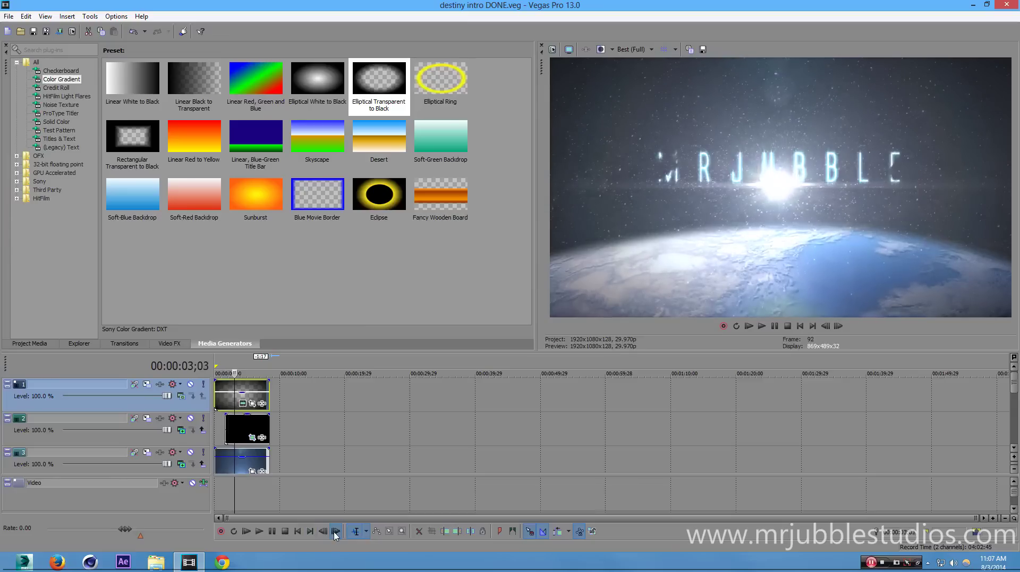
{"action": "left_click", "coordinate": [336, 531]}
{"action": "left_click", "coordinate": [336, 530]}
{"action": "left_click", "coordinate": [336, 531]}
{"action": "left_click", "coordinate": [336, 530]}
{"action": "left_click", "coordinate": [336, 531]}
{"action": "left_click", "coordinate": [337, 531]}
{"action": "left_click", "coordinate": [336, 531]}
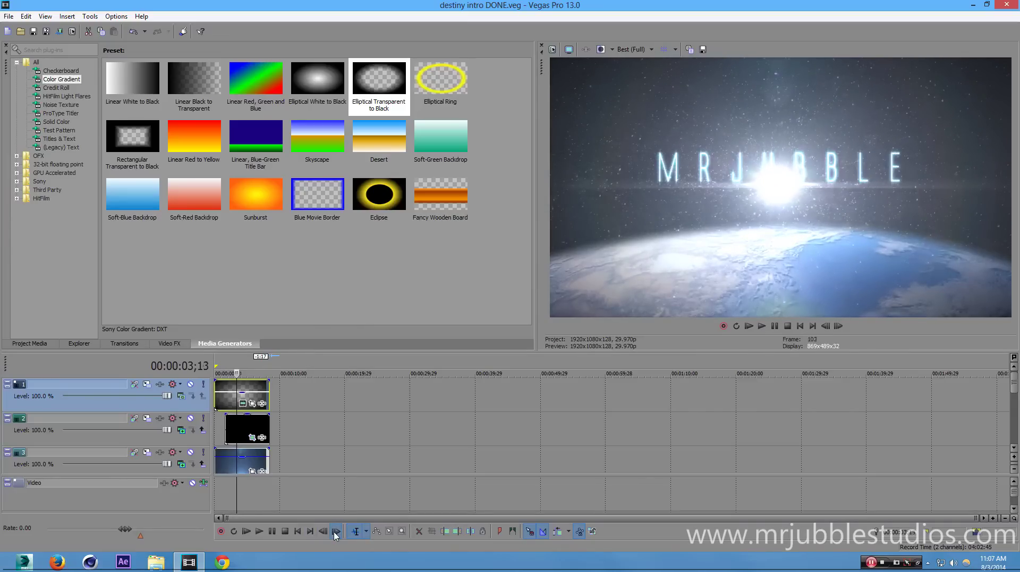
{"action": "left_click", "coordinate": [336, 531]}
{"action": "left_click", "coordinate": [337, 531]}
{"action": "left_click", "coordinate": [337, 531]}
{"action": "left_click", "coordinate": [336, 531]}
{"action": "left_click", "coordinate": [336, 531]}
{"action": "left_click", "coordinate": [336, 531]}
{"action": "left_click", "coordinate": [336, 531]}
{"action": "left_click", "coordinate": [336, 531]}
{"action": "left_click", "coordinate": [336, 531]}
{"action": "left_click", "coordinate": [336, 531]}
{"action": "left_click", "coordinate": [336, 531]}
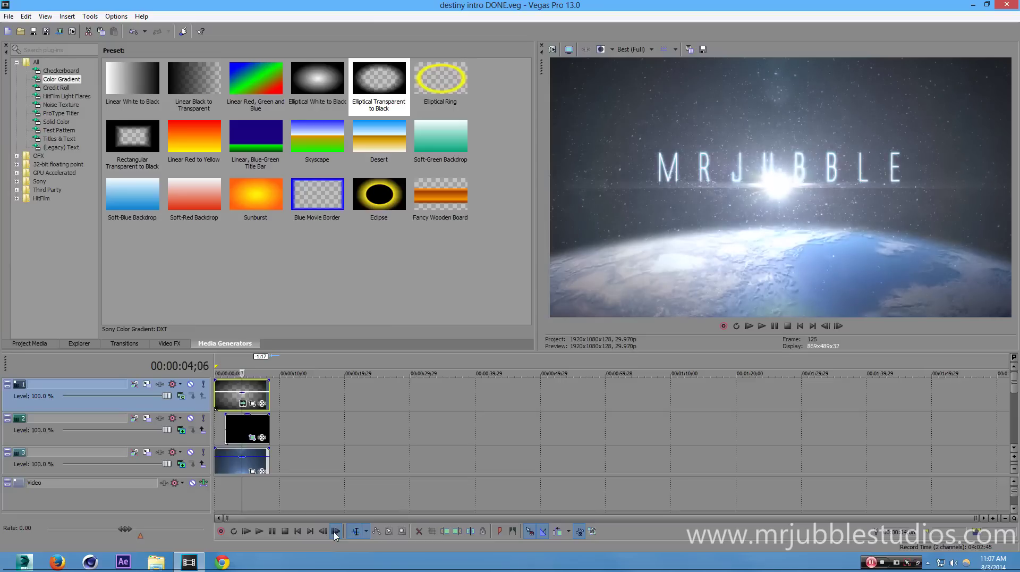
{"action": "left_click", "coordinate": [336, 531]}
{"action": "left_click", "coordinate": [337, 531]}
{"action": "left_click", "coordinate": [336, 531]}
{"action": "left_click", "coordinate": [336, 531]}
{"action": "left_click", "coordinate": [337, 531]}
{"action": "left_click", "coordinate": [336, 531]}
{"action": "left_click", "coordinate": [336, 531]}
{"action": "left_click", "coordinate": [336, 531]}
{"action": "left_click", "coordinate": [337, 531]}
{"action": "left_click", "coordinate": [336, 531]}
{"action": "left_click", "coordinate": [337, 531]}
{"action": "left_click", "coordinate": [336, 531]}
{"action": "left_click", "coordinate": [337, 531]}
{"action": "left_click", "coordinate": [336, 531]}
{"action": "left_click", "coordinate": [336, 531]}
{"action": "left_click", "coordinate": [336, 531]}
{"action": "left_click", "coordinate": [336, 531]}
{"action": "left_click", "coordinate": [336, 530]}
{"action": "left_click", "coordinate": [337, 531]}
{"action": "left_click", "coordinate": [337, 531]}
{"action": "left_click", "coordinate": [336, 531]}
{"action": "left_click", "coordinate": [336, 530]}
{"action": "left_click", "coordinate": [336, 530]}
{"action": "left_click", "coordinate": [336, 531]}
{"action": "left_click", "coordinate": [337, 531]}
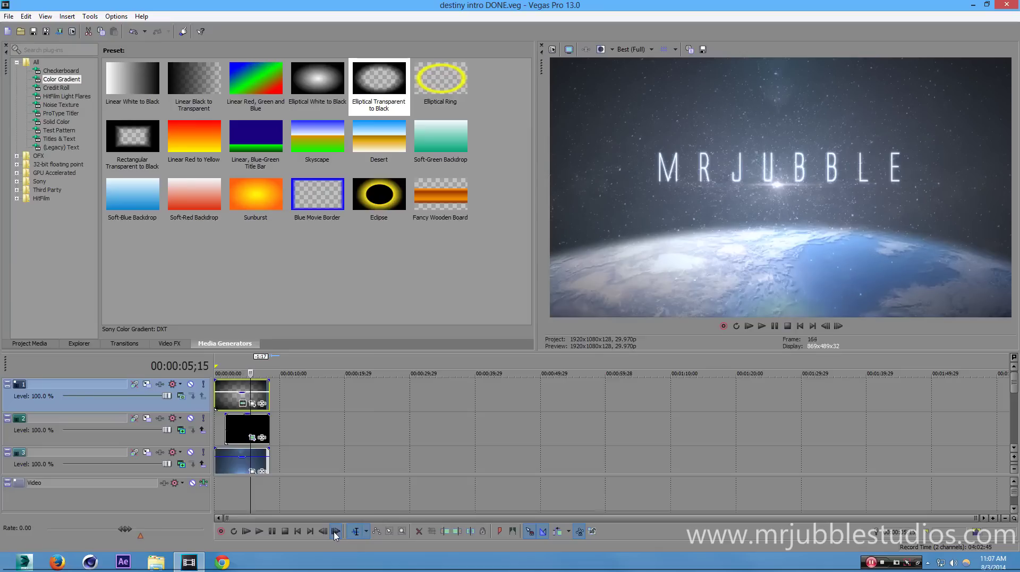
{"action": "left_click", "coordinate": [337, 531]}
{"action": "left_click", "coordinate": [336, 531]}
{"action": "left_click", "coordinate": [336, 531]}
{"action": "left_click", "coordinate": [337, 531]}
{"action": "left_click", "coordinate": [336, 531]}
{"action": "left_click", "coordinate": [337, 531]}
{"action": "left_click", "coordinate": [337, 531]}
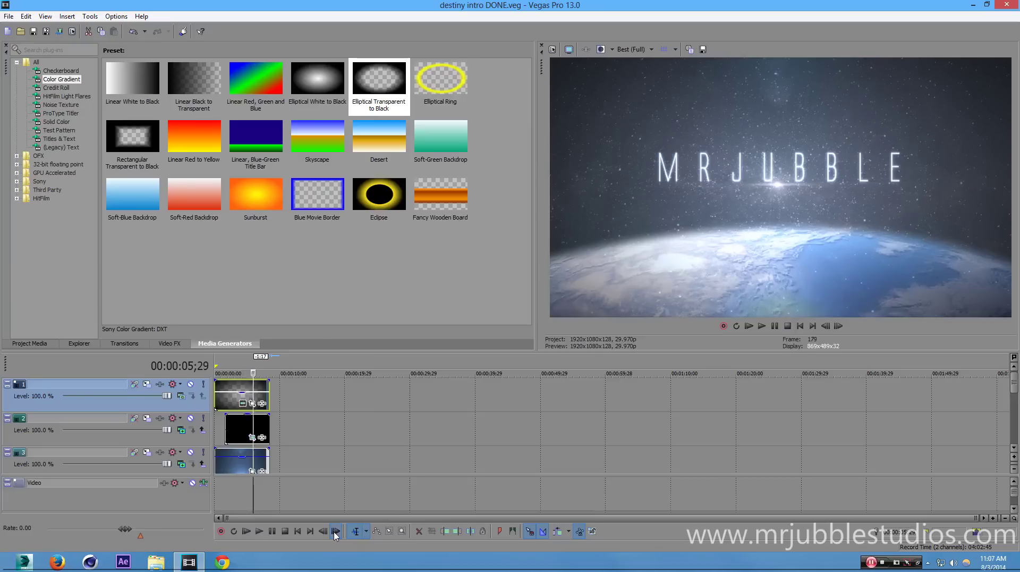